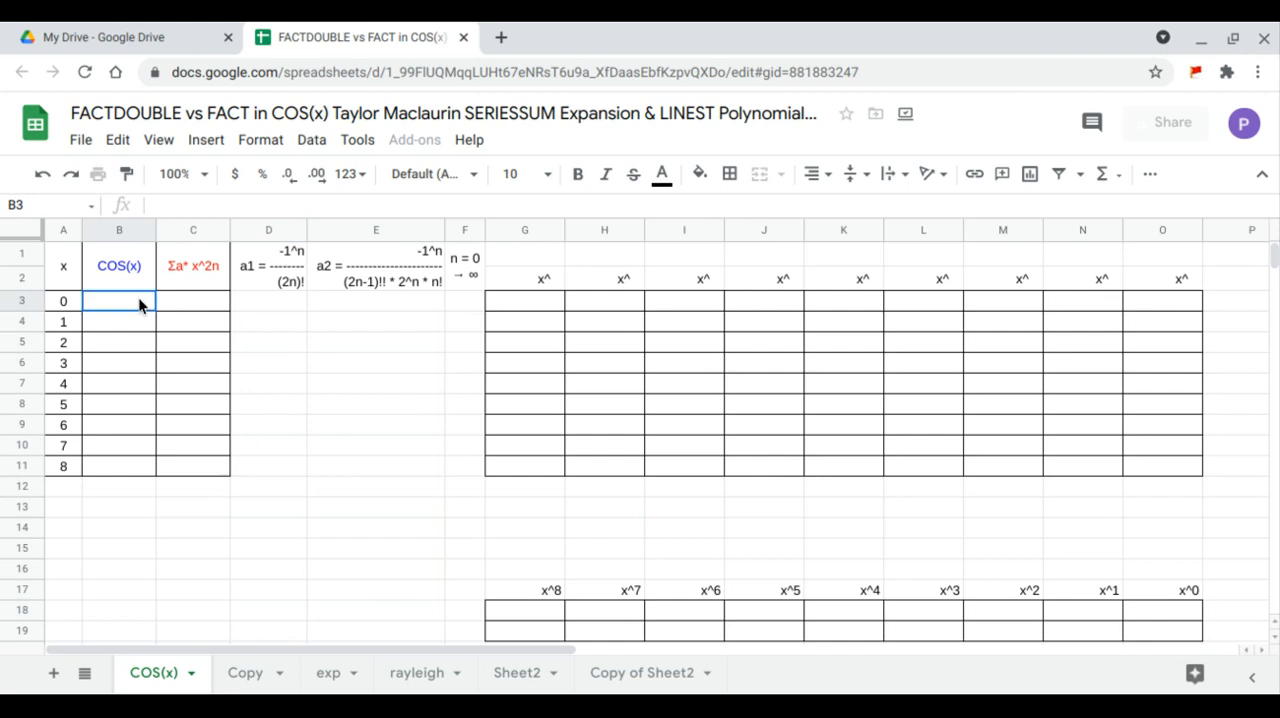
- Fill the COS(x) column from B3 with an array formula taking the cosine of A3:A11
type("=")
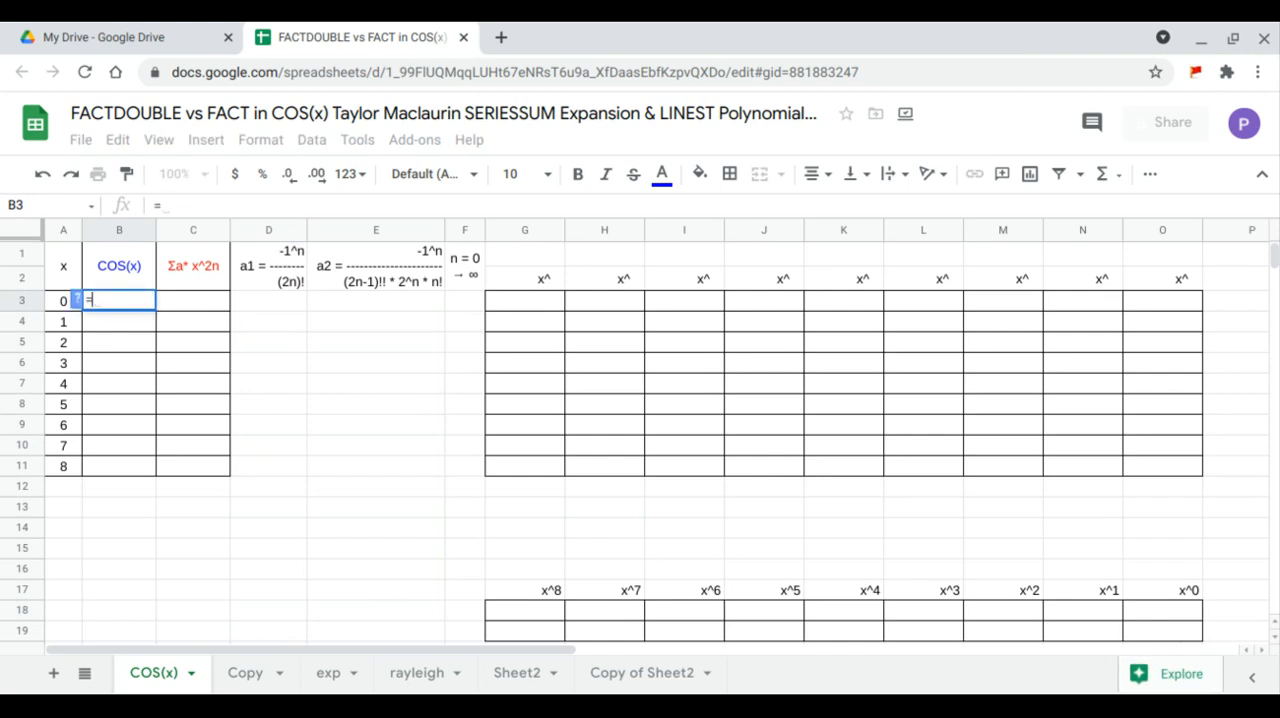
type("arr")
key("Tab")
type("co")
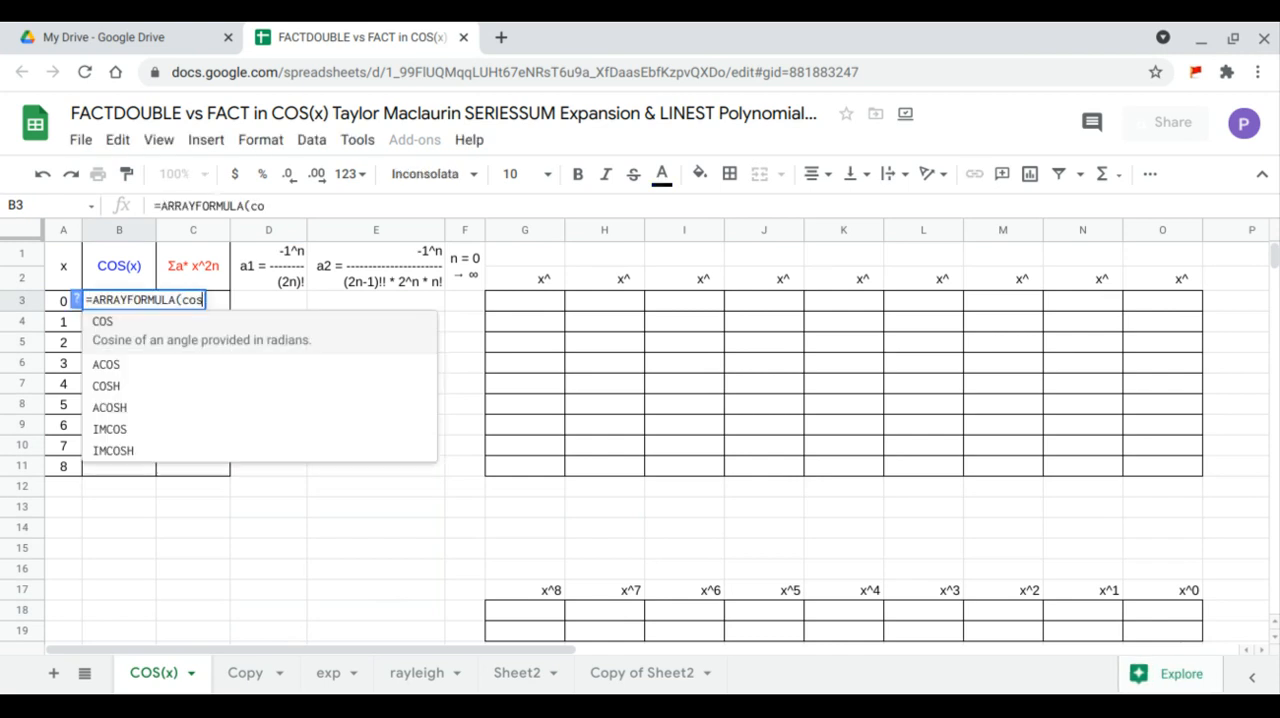
key("Tab")
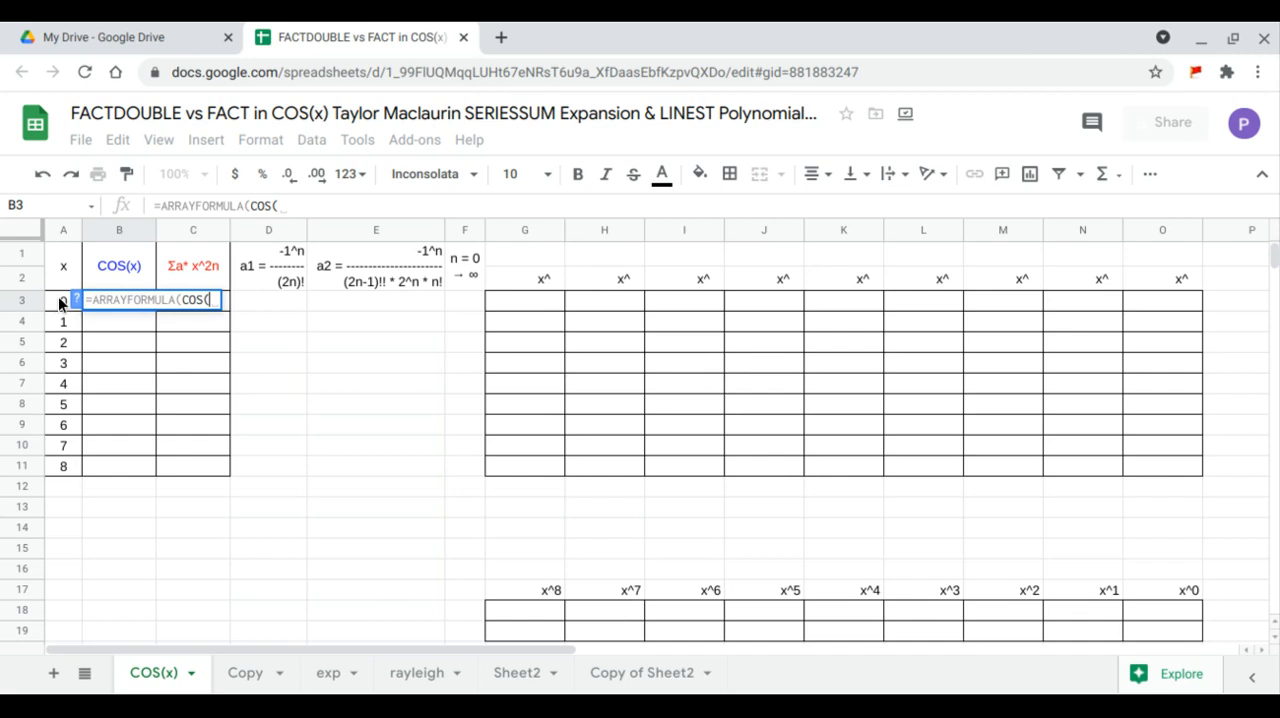
left_click_drag(63, 300, 66, 463)
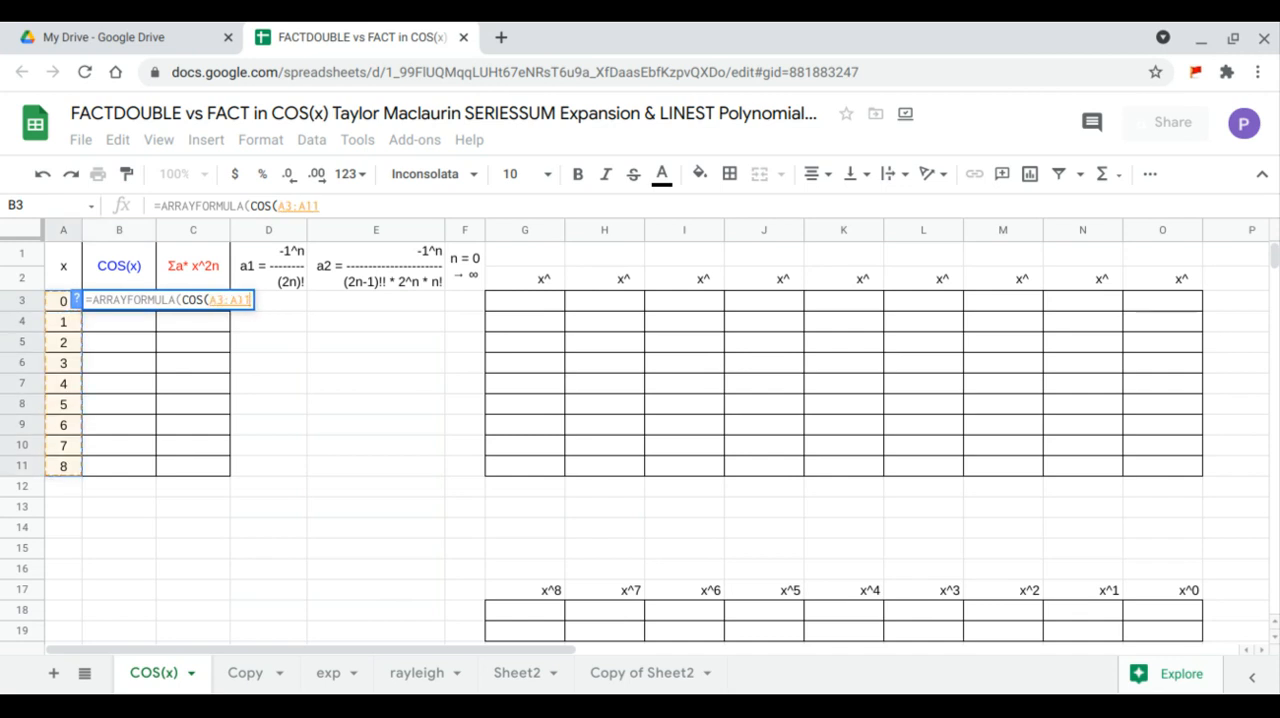
key("Return")
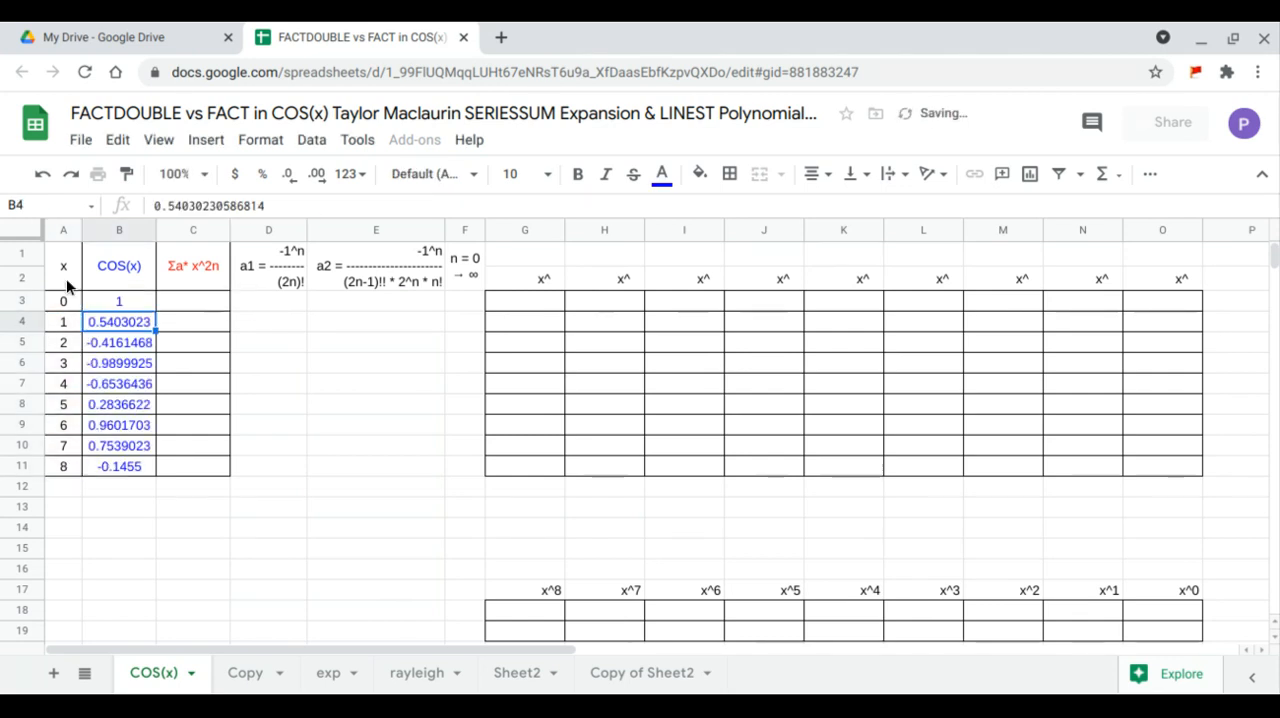
- Insert a chart based on the x, COS(x) and Σa* x^2n data in A1:C11
left_click(66, 278)
left_click_drag(88, 292, 192, 463)
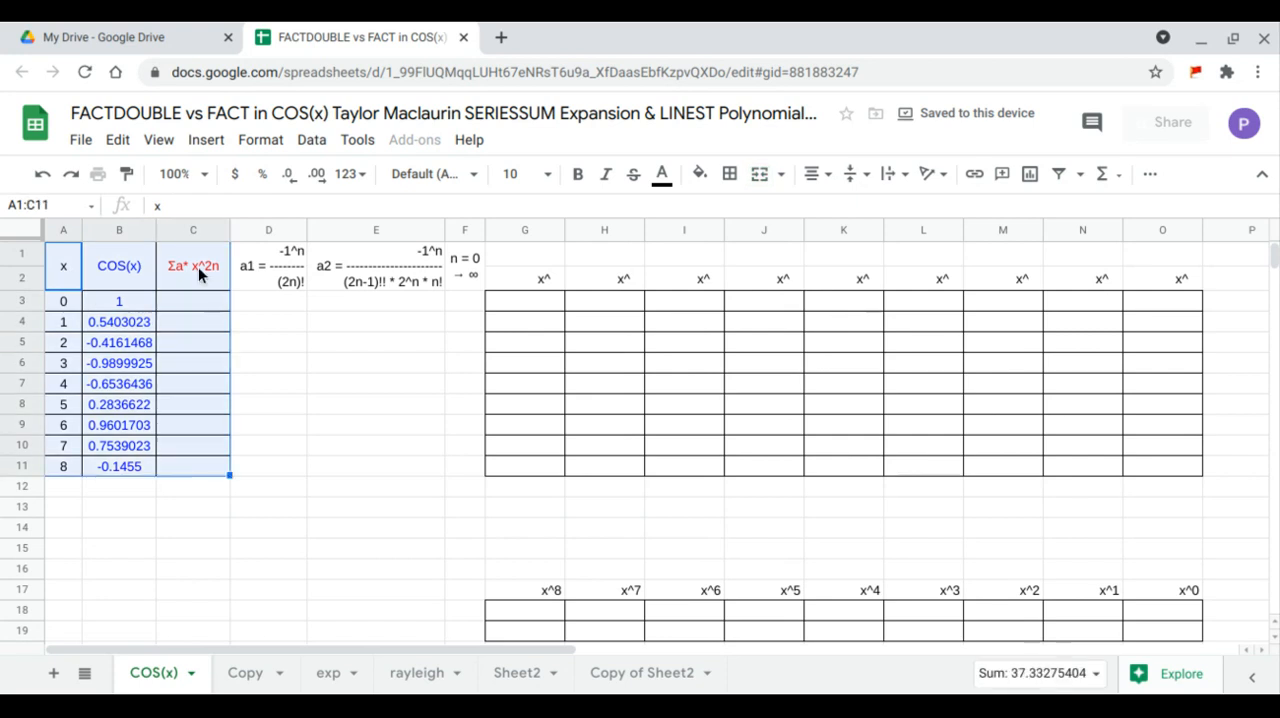
left_click(206, 143)
left_click(262, 417)
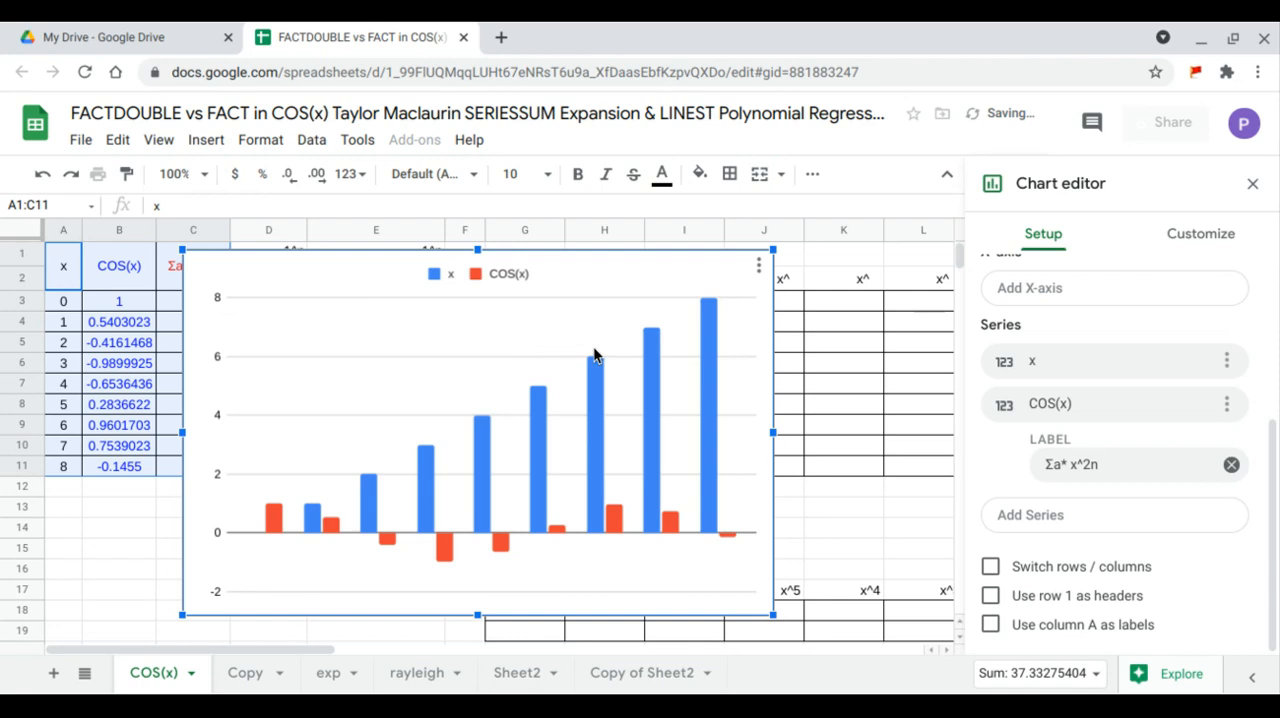
- Change the chart type to Scatter chart and use row 1 as headers
scroll(1037, 311, "up", 3)
left_click(1039, 314)
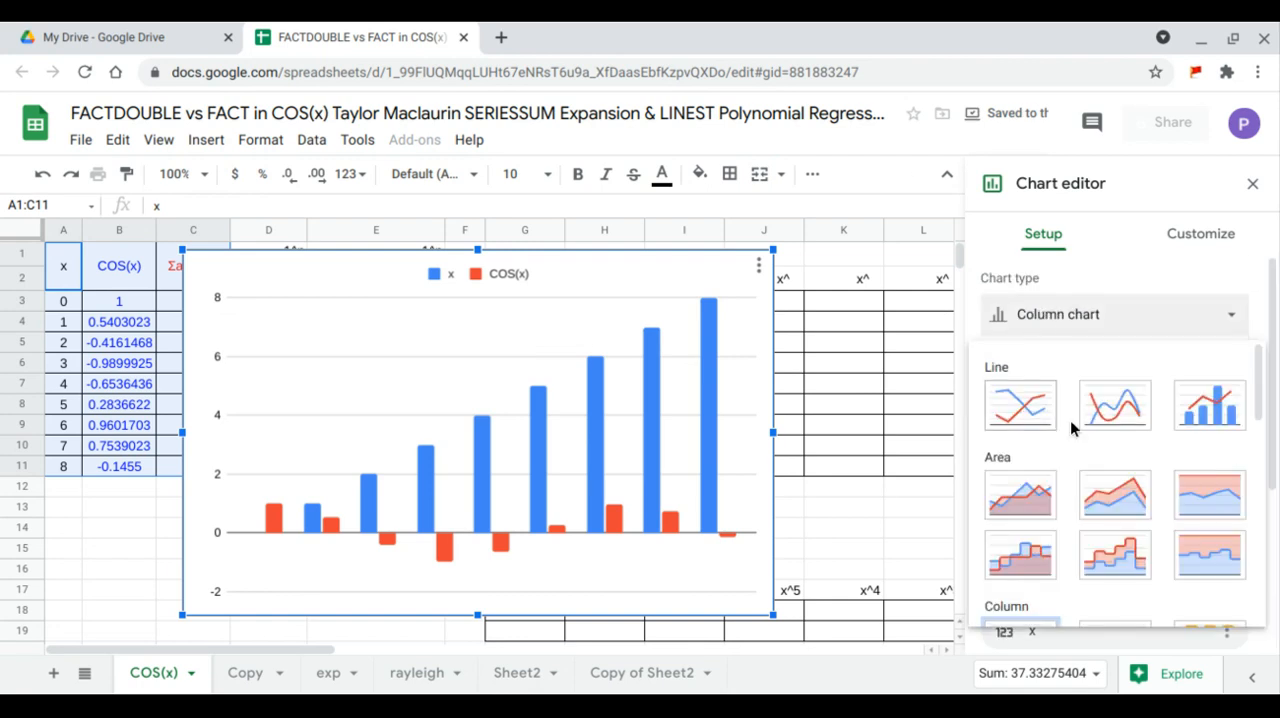
scroll(1070, 425, "down", 5)
left_click(1032, 553)
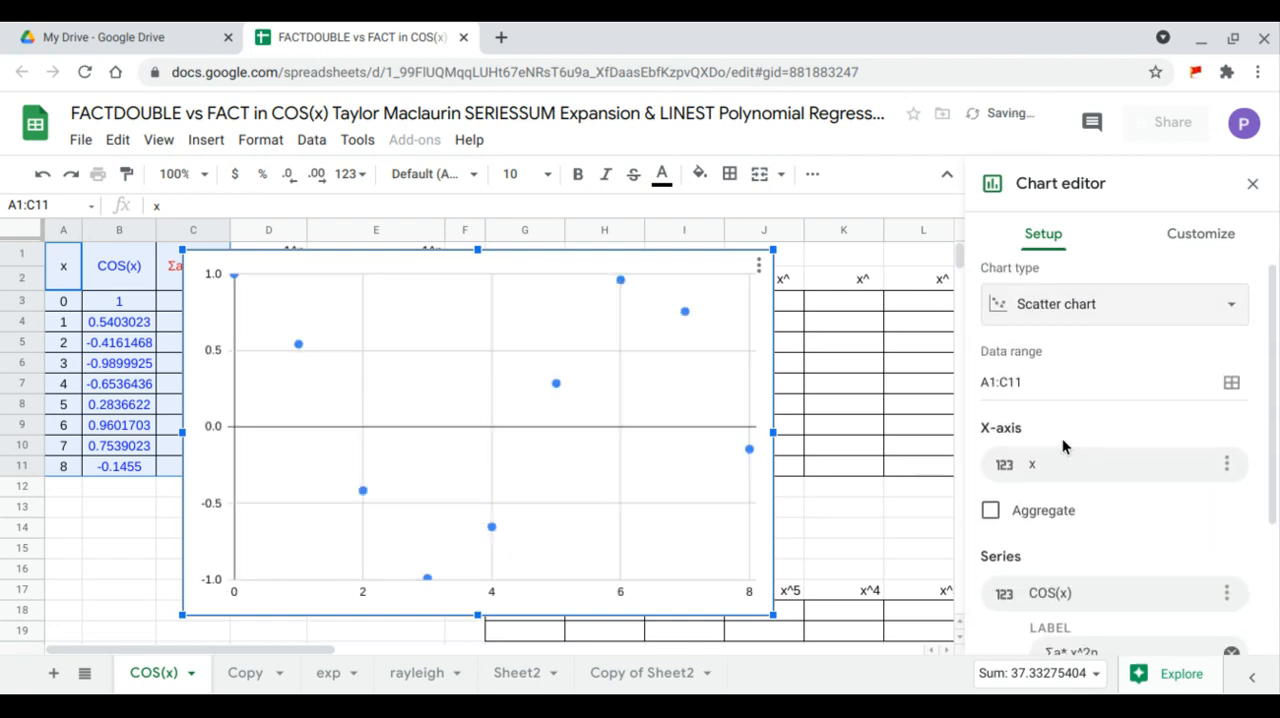
scroll(1060, 450, "down", 3)
left_click(990, 596)
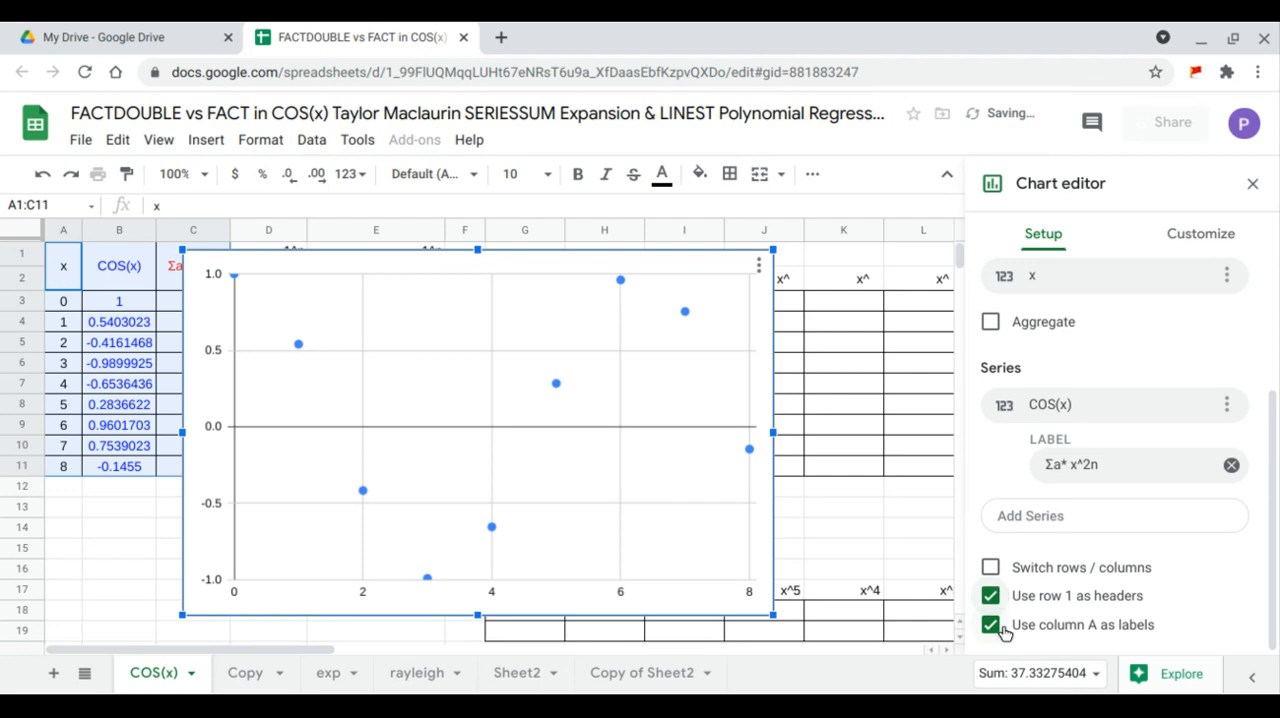
- Add a trendline to the COS(x) series of the scatter chart
left_click(1188, 241)
left_click(1066, 391)
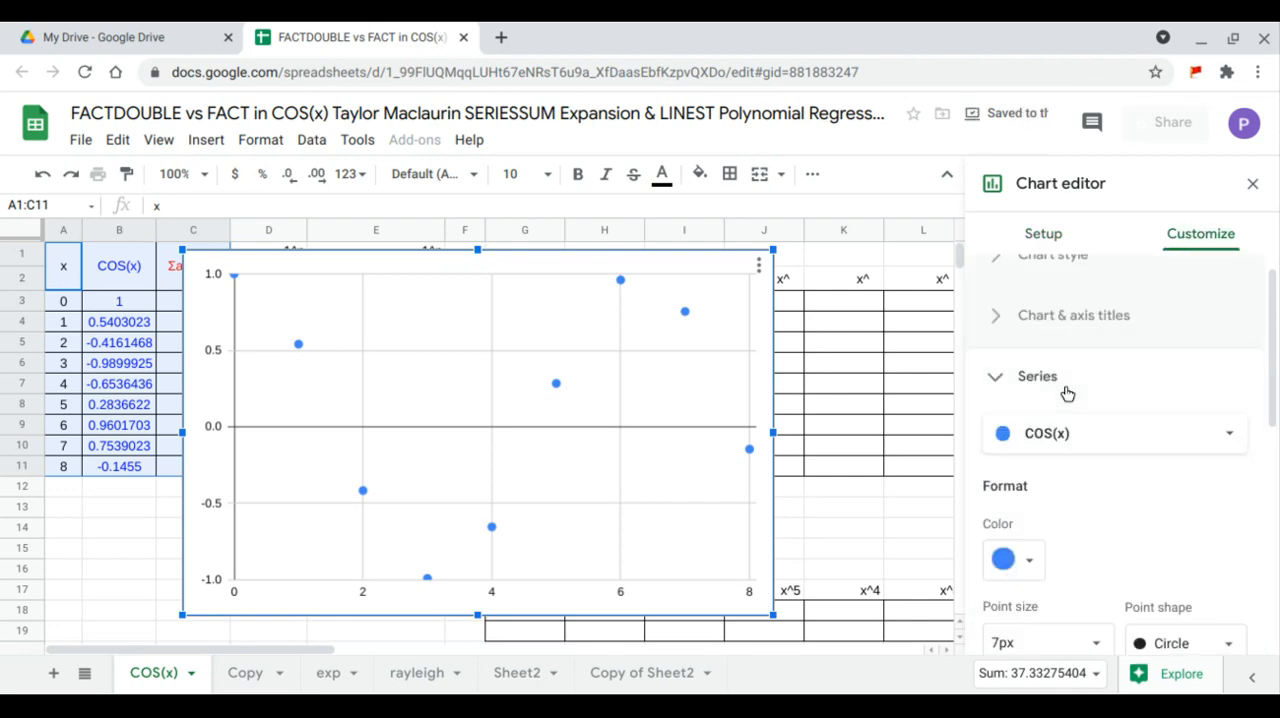
scroll(1064, 390, "down", 2)
scroll(1064, 388, "down", 4)
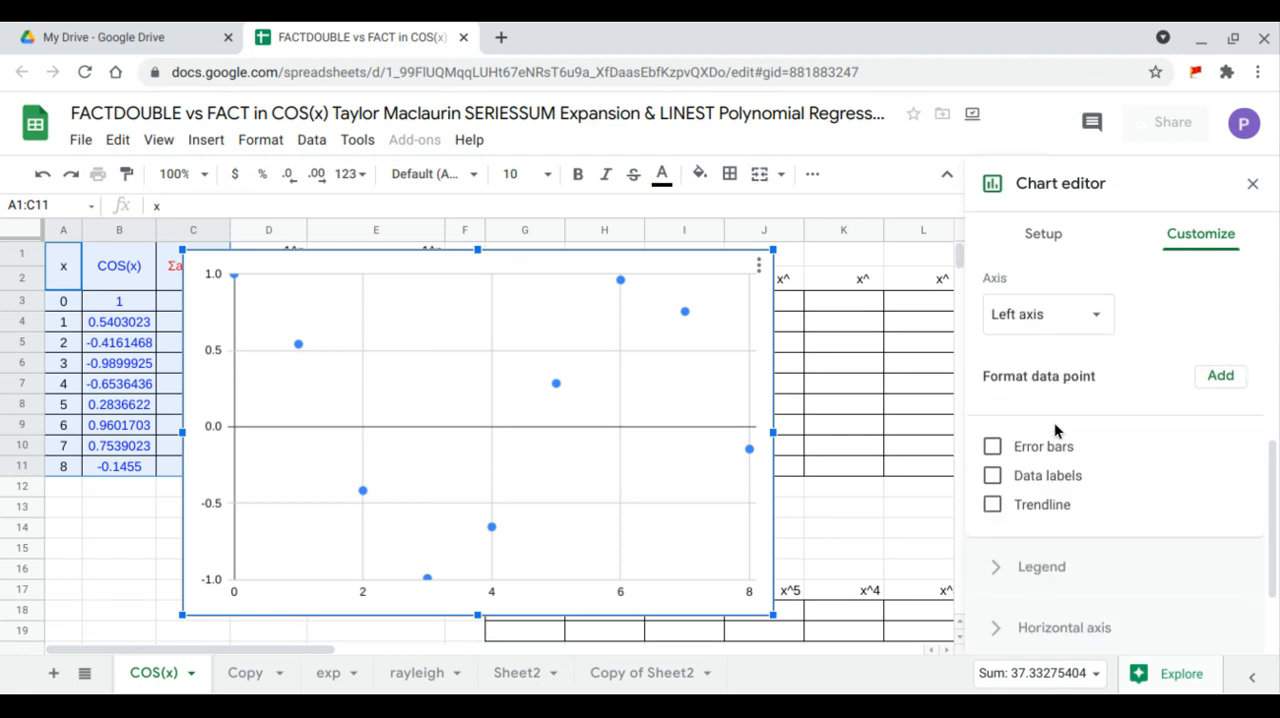
left_click(1044, 503)
scroll(1063, 446, "down", 5)
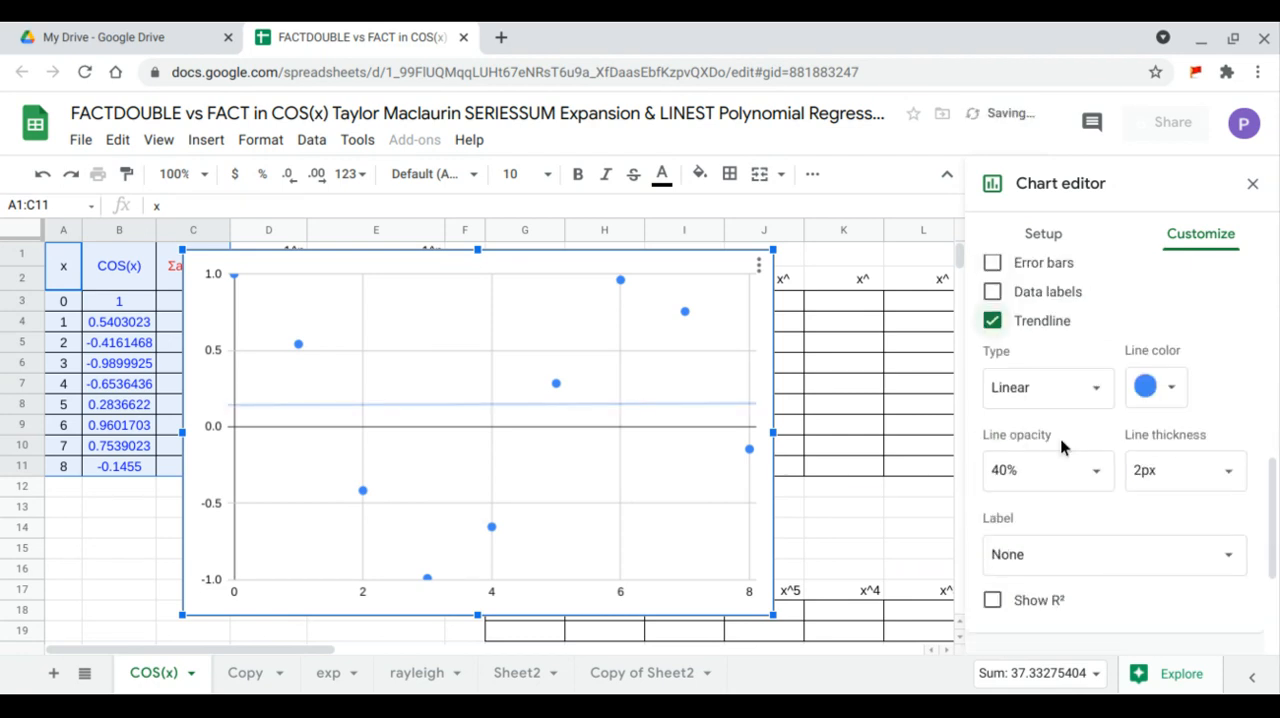
- Set the trendline type to Polynomial with a polynomial degree of 8
left_click(1095, 298)
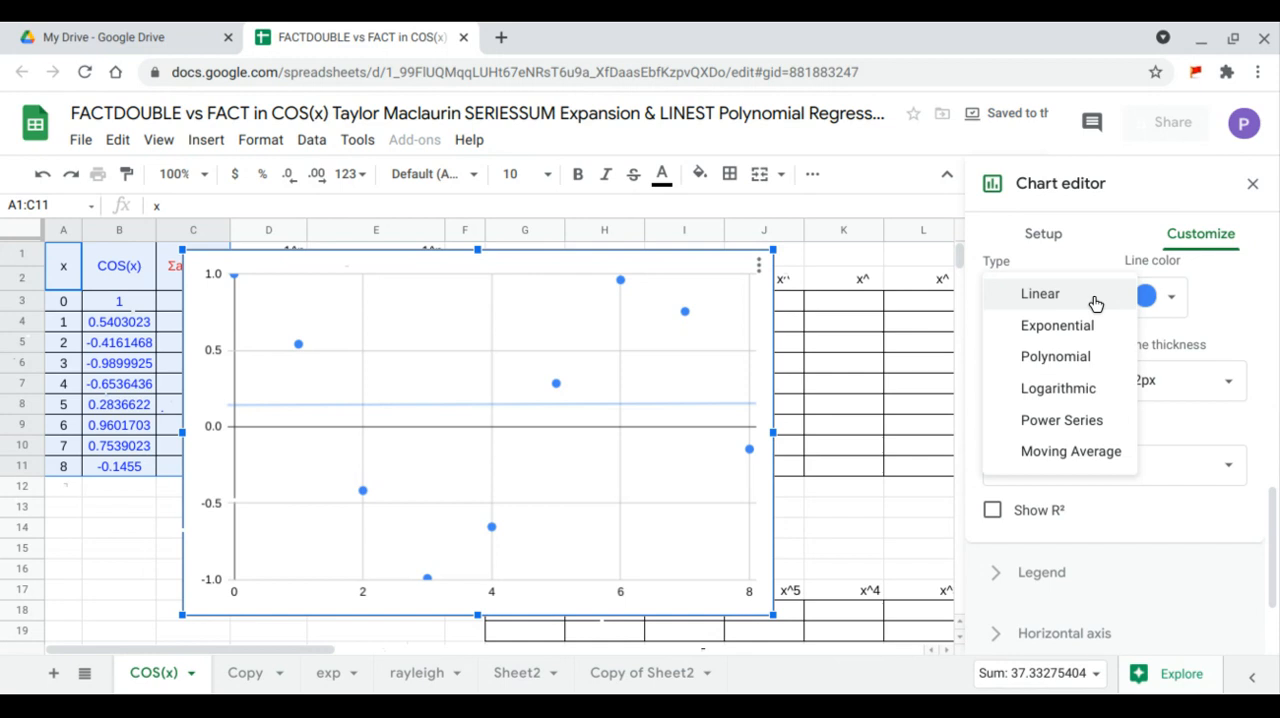
left_click(1044, 367)
left_click(1100, 385)
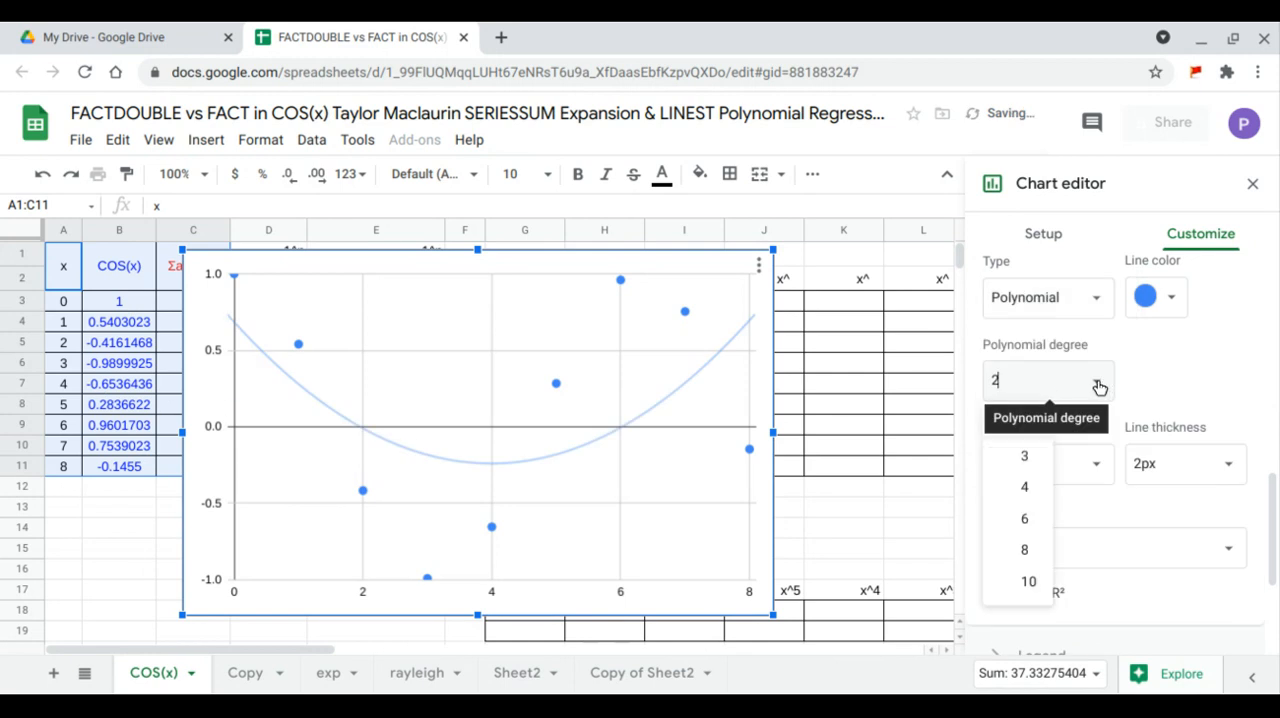
left_click(1041, 580)
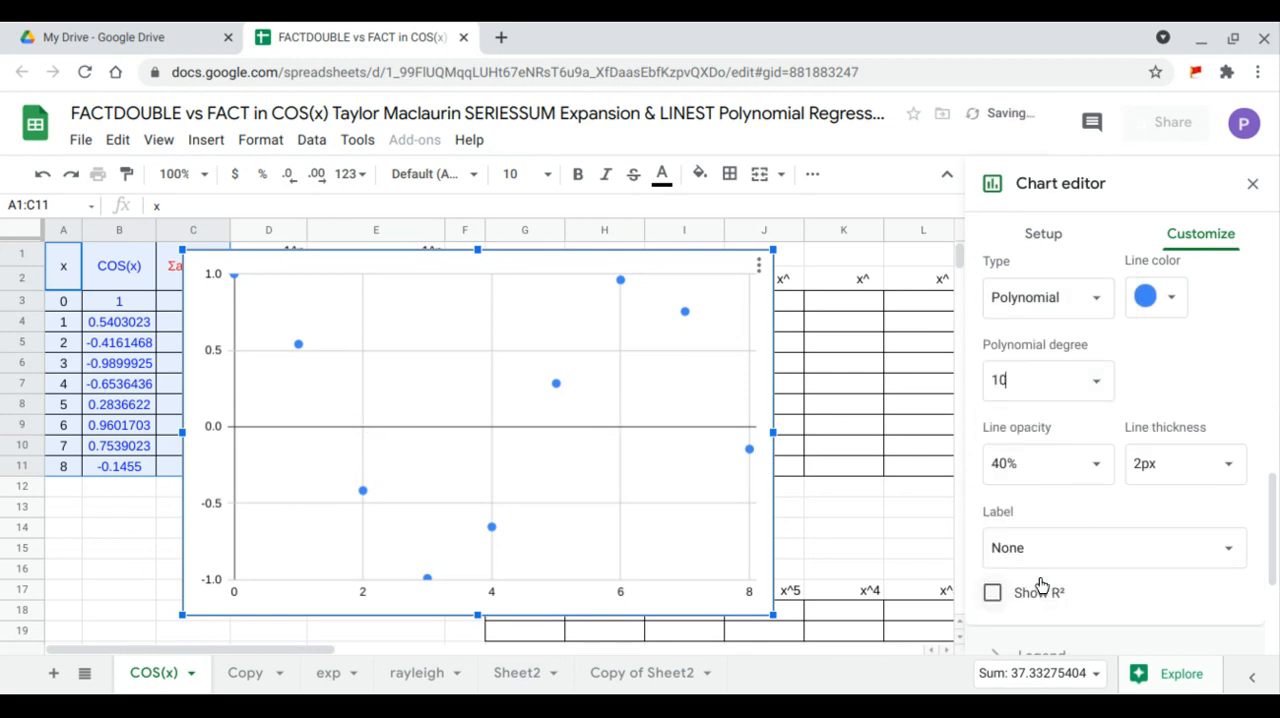
left_click(1096, 385)
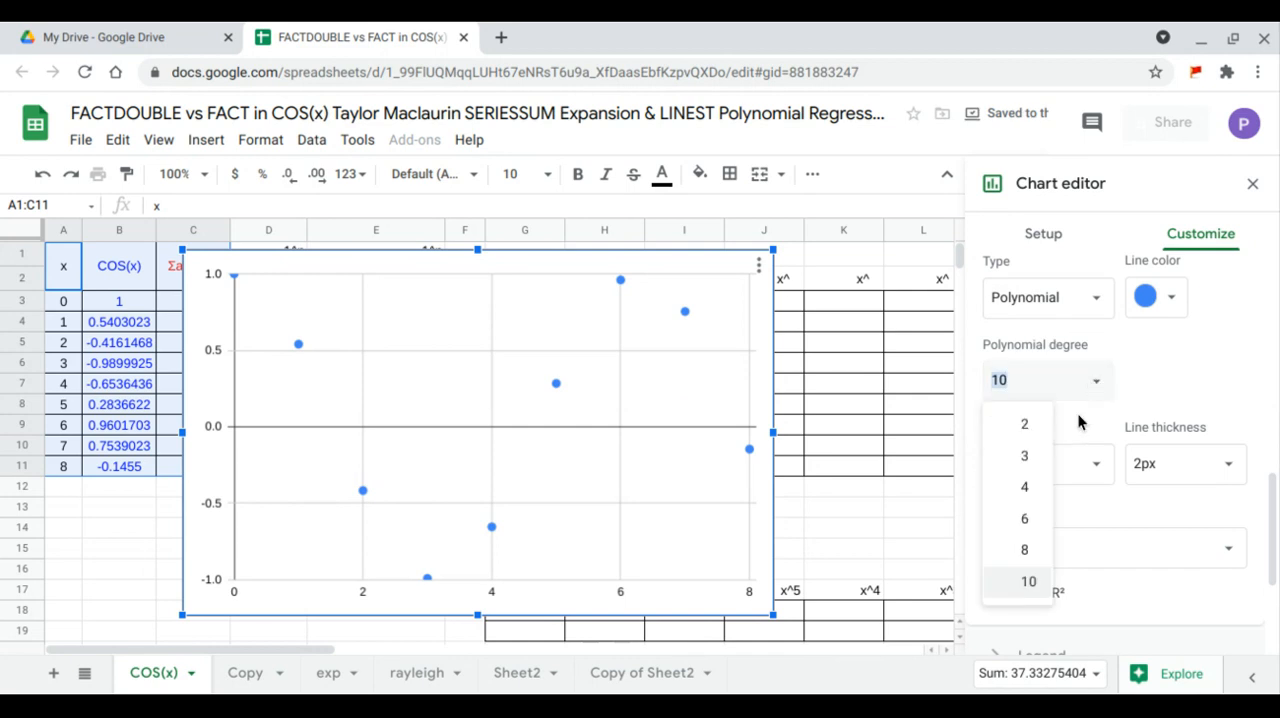
left_click(1037, 545)
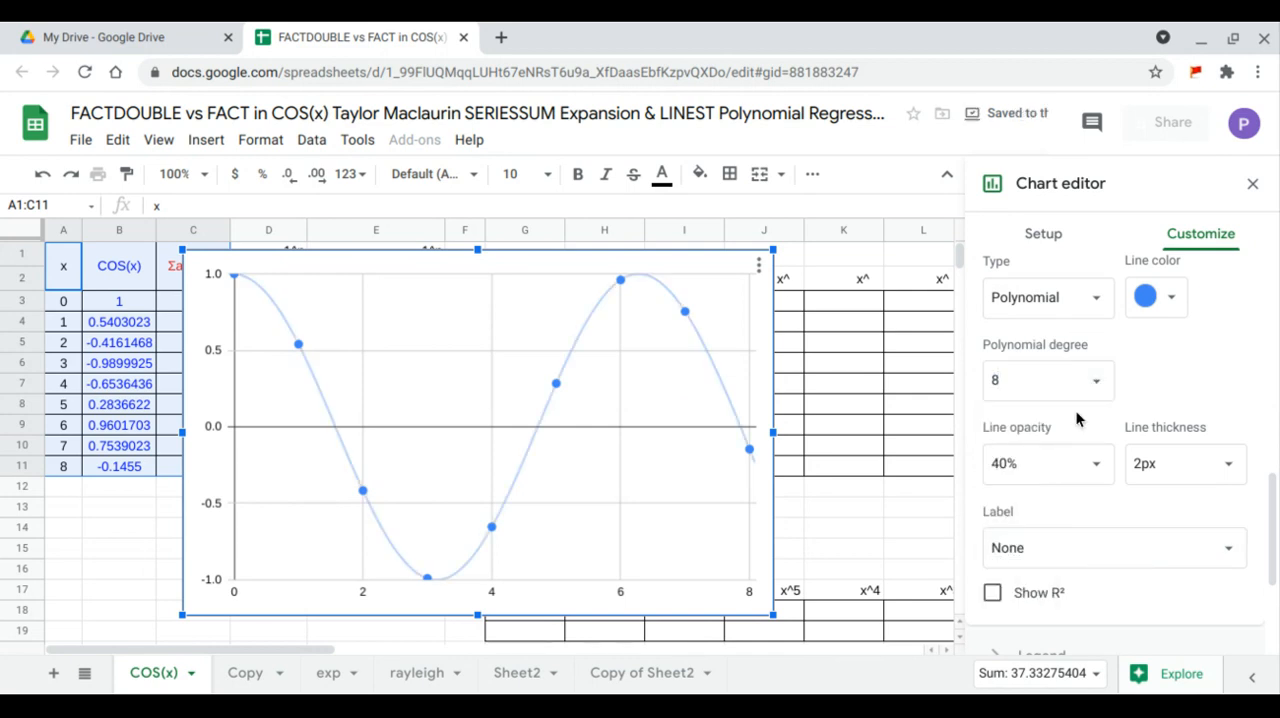
- Label the trendline with its equation using the Use Equation option
scroll(1076, 410, "down", 1)
scroll(1076, 408, "down", 2)
left_click(1197, 421)
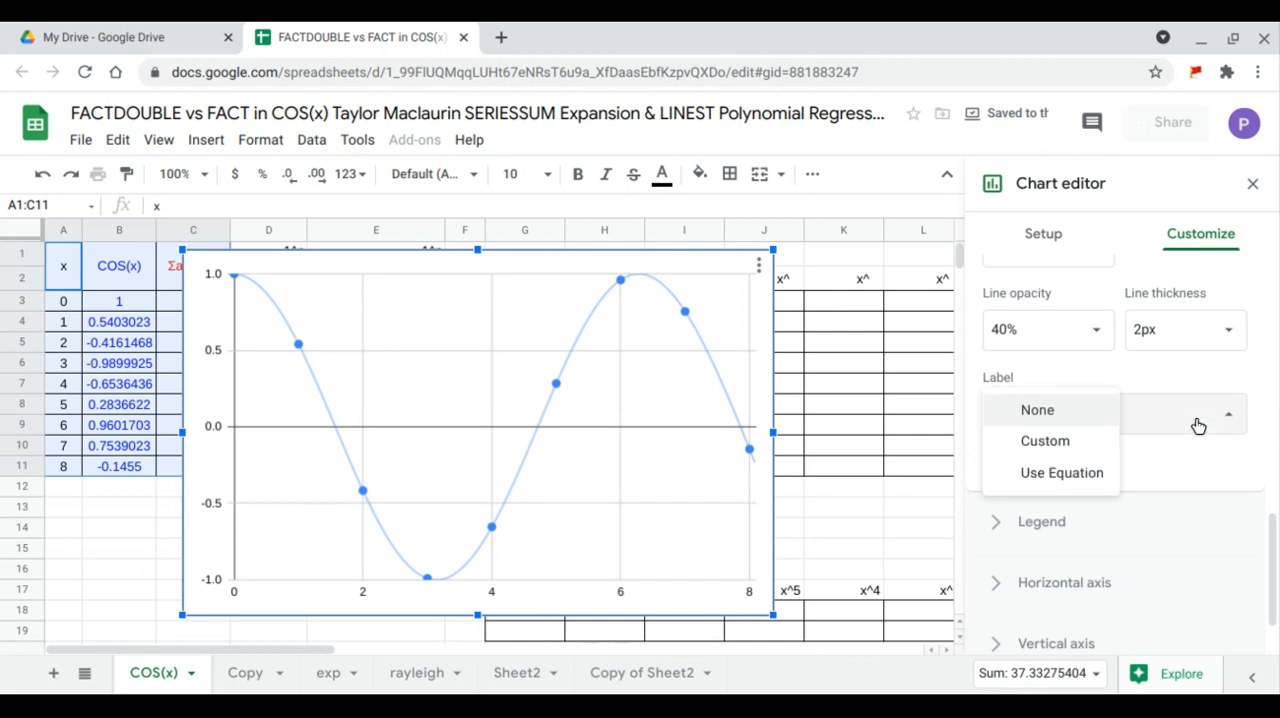
left_click(1090, 480)
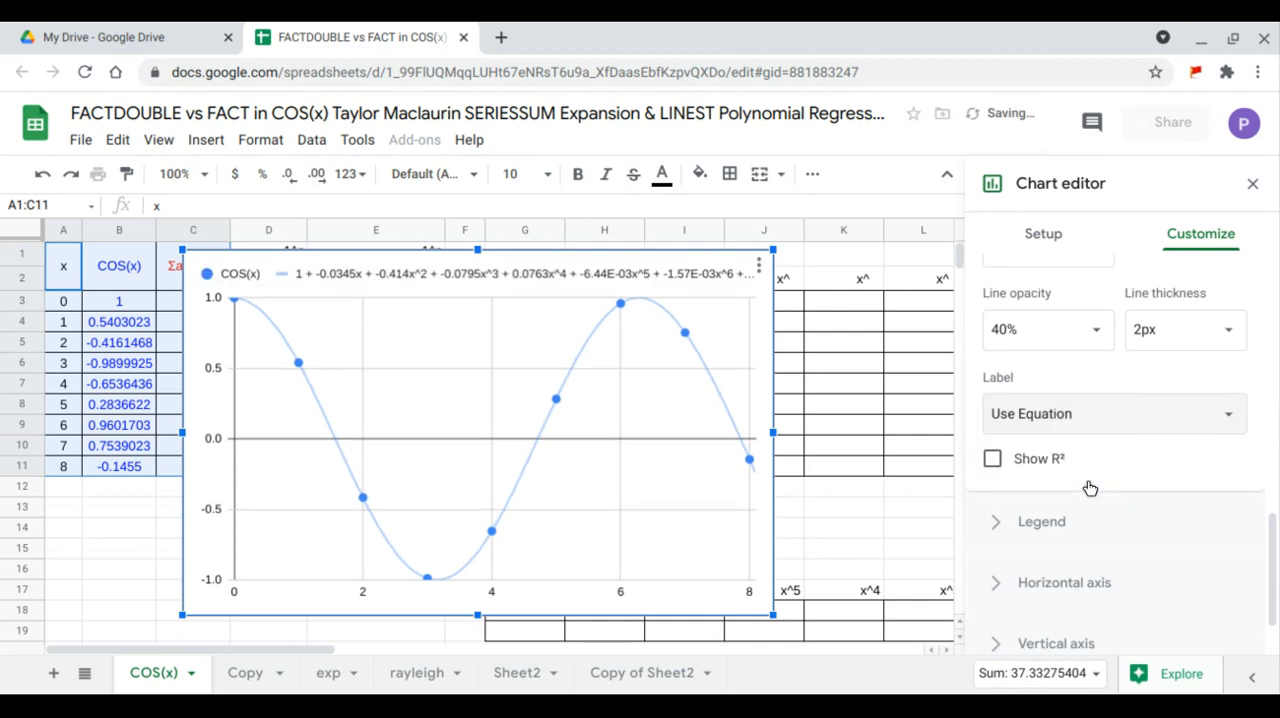
- Set the chart's legend position to Bottom and close the chart editor
scroll(1089, 480, "down", 2)
left_click(1042, 443)
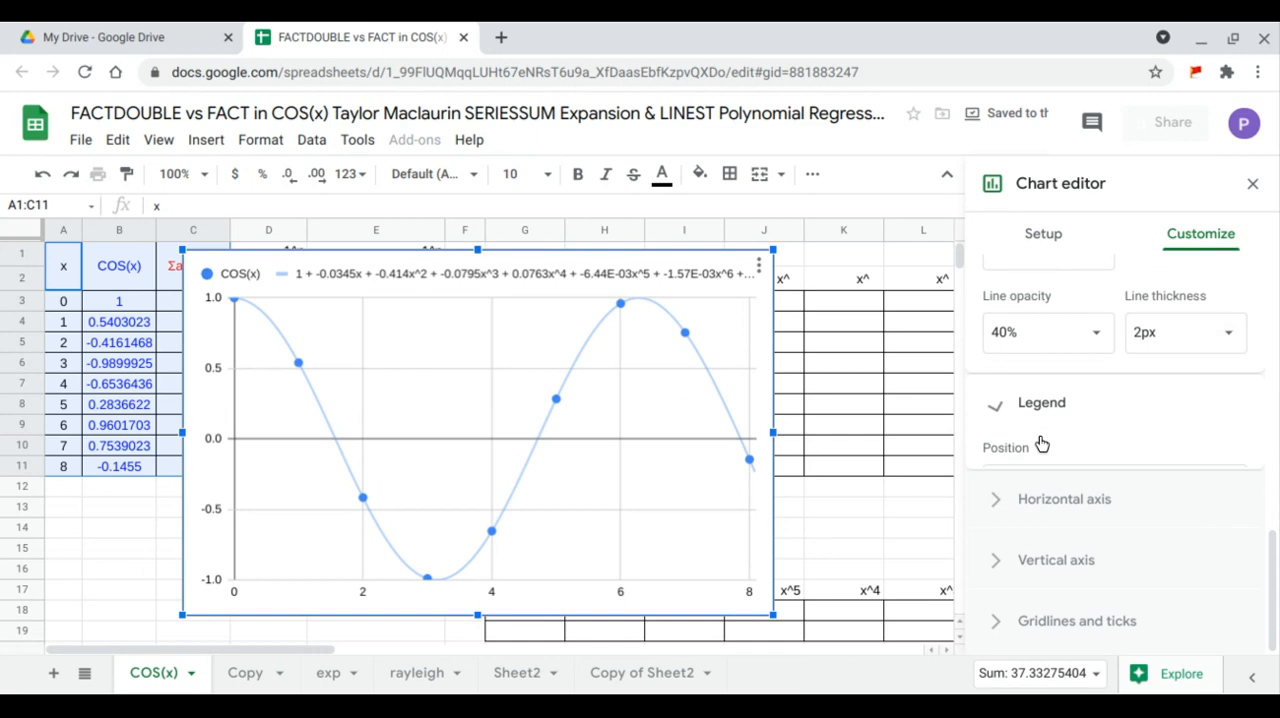
scroll(1010, 435, "up", 1)
left_click(1066, 328)
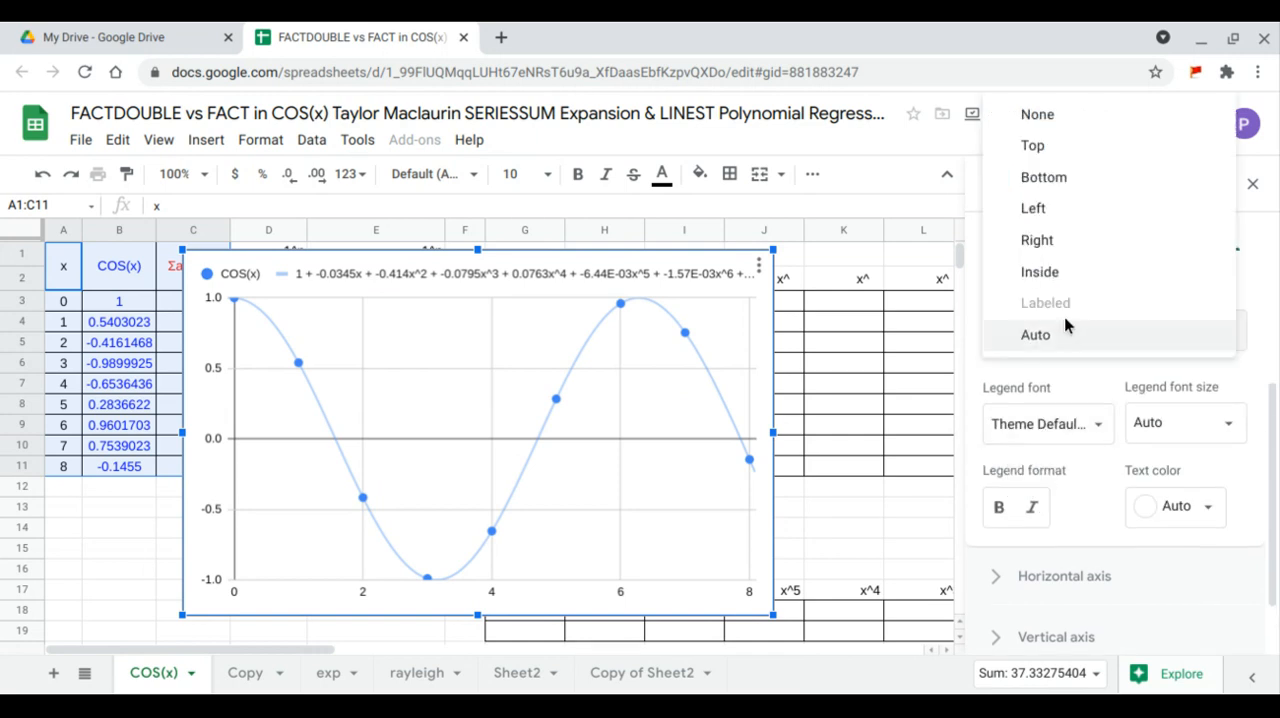
left_click(1066, 177)
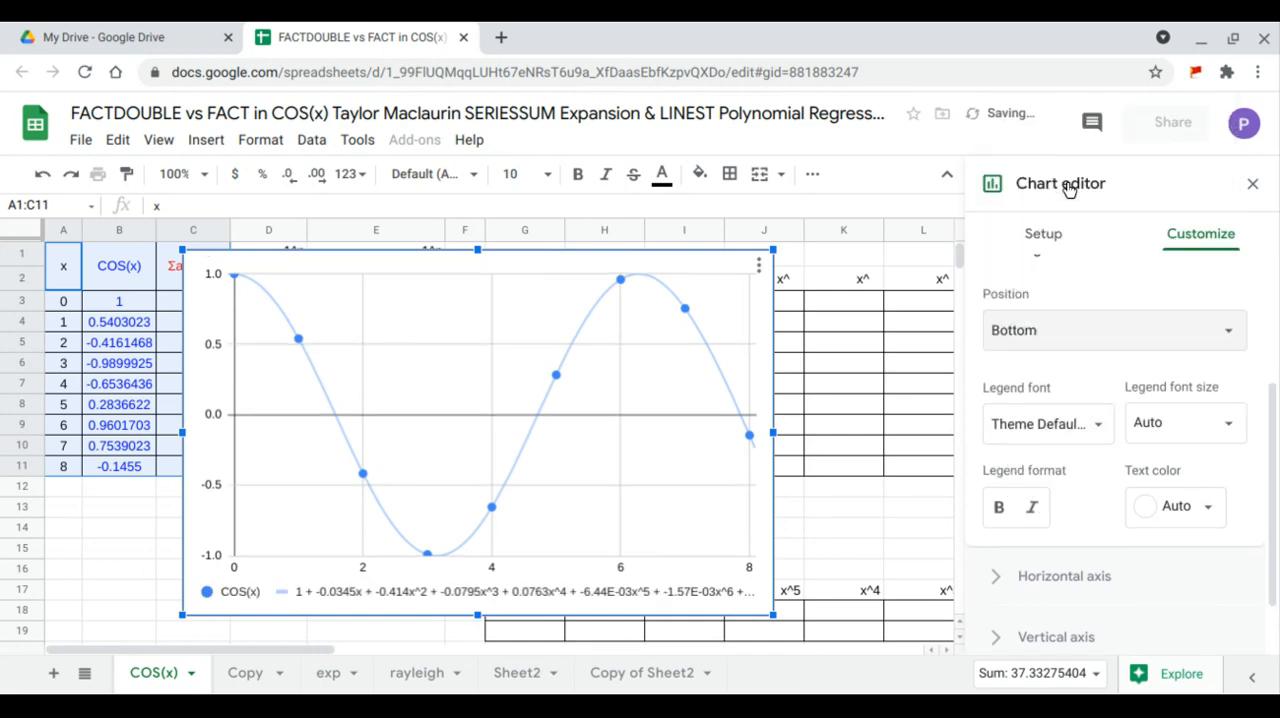
left_click(1253, 186)
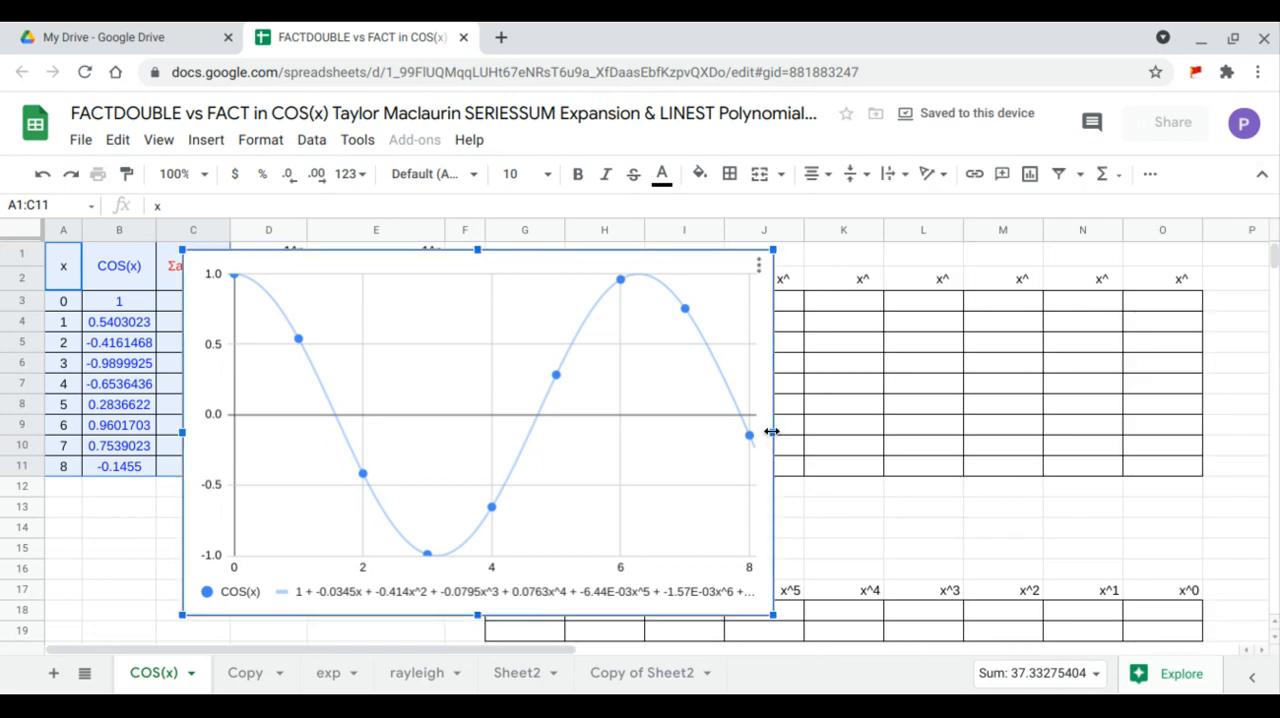
- Widen the chart to fit the full trendline equation, reduce its height, and move it over columns G to O above row 17
left_click_drag(772, 431, 921, 433)
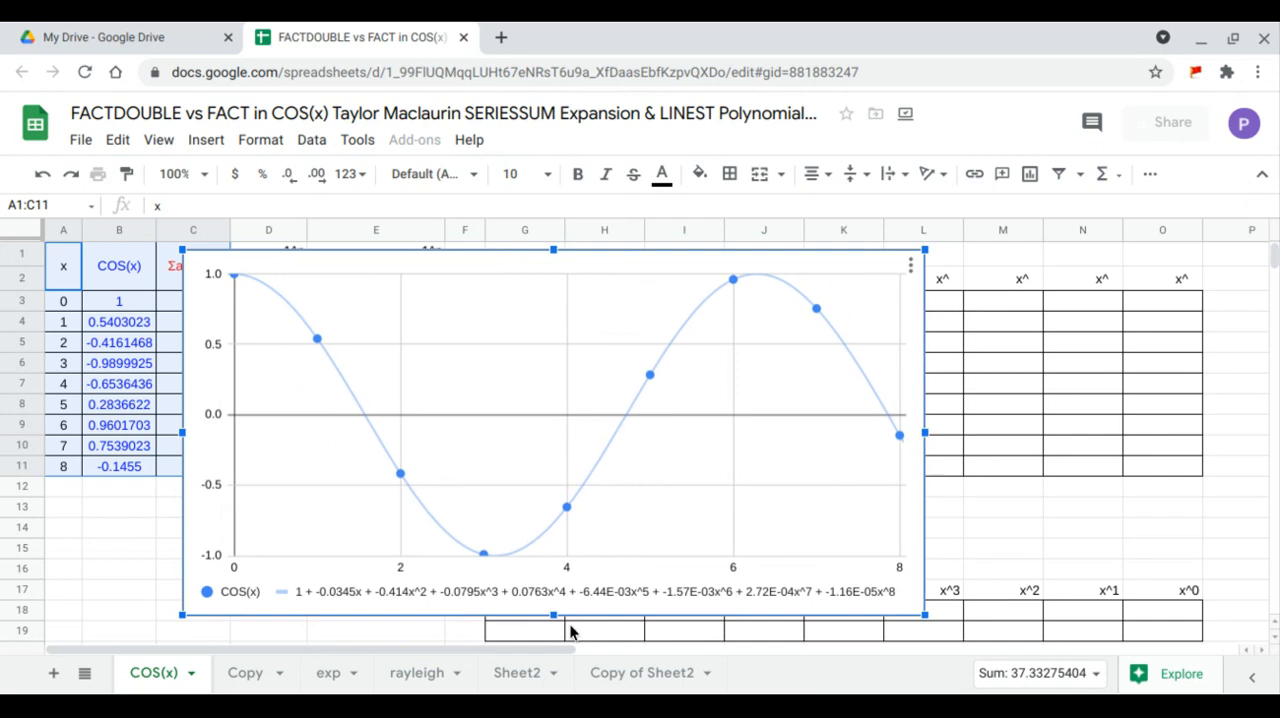
left_click_drag(553, 614, 554, 569)
left_click_drag(391, 437, 701, 404)
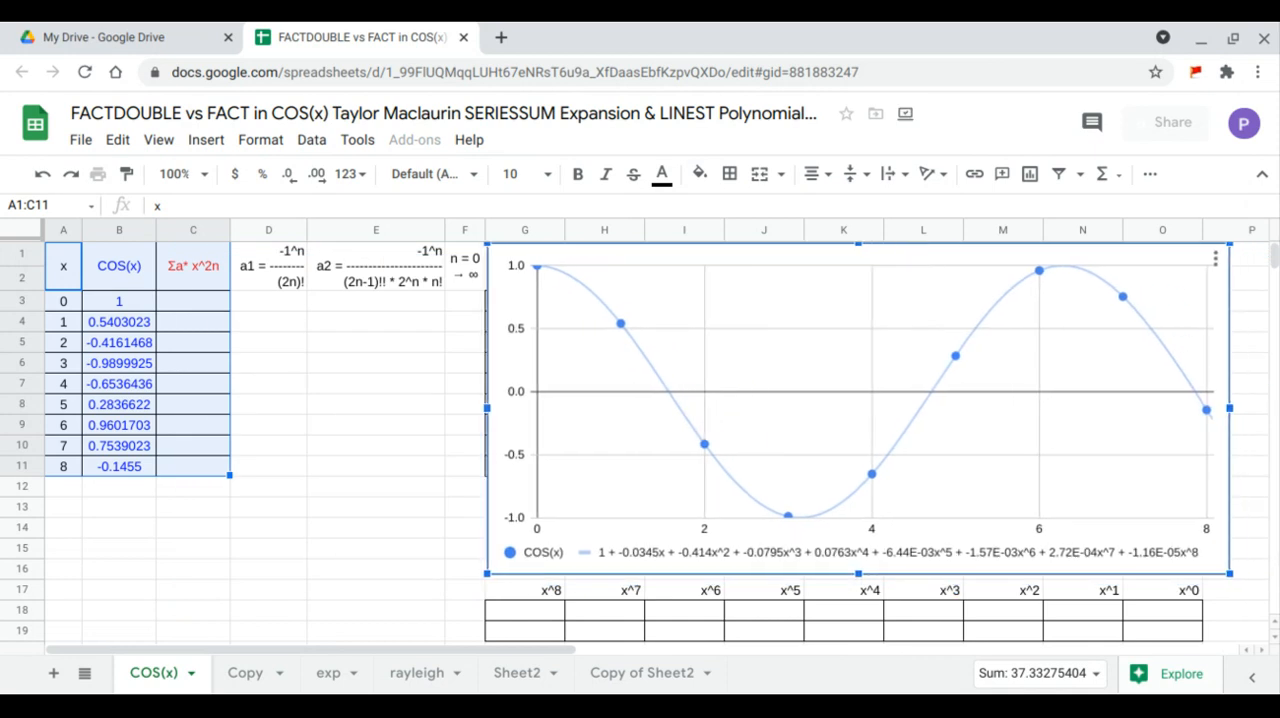
left_click(294, 491)
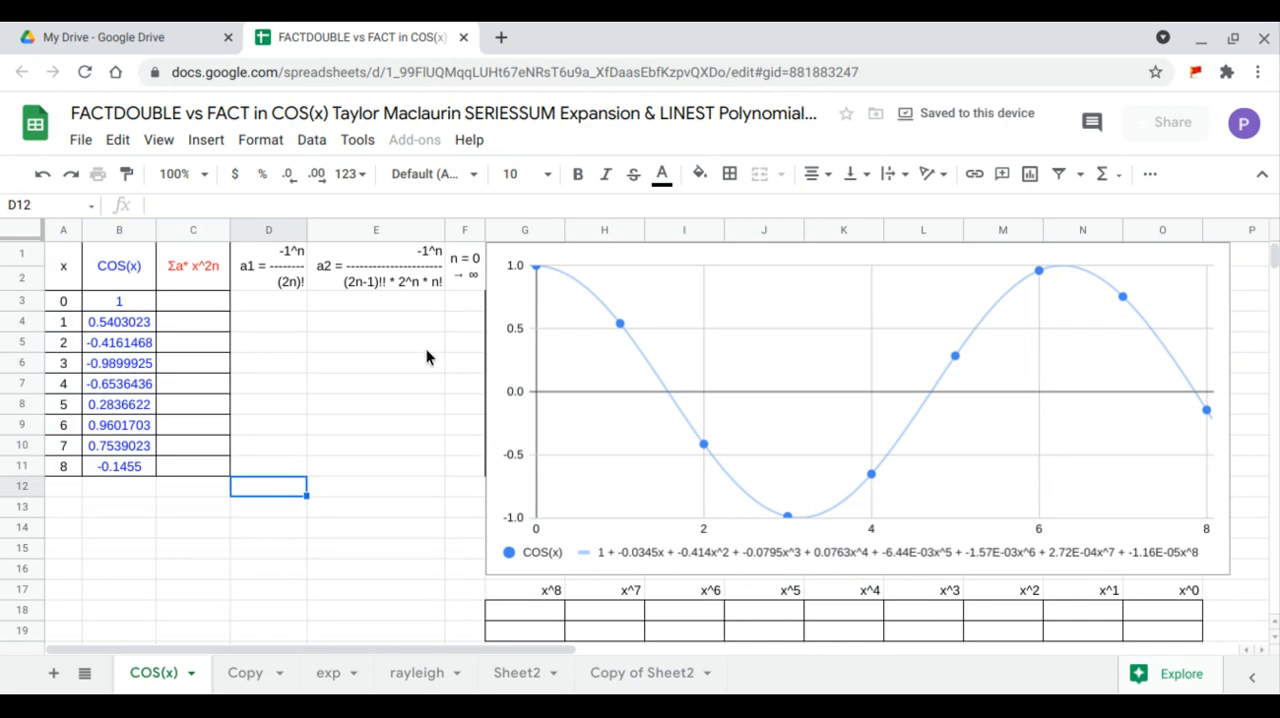
left_click(460, 310)
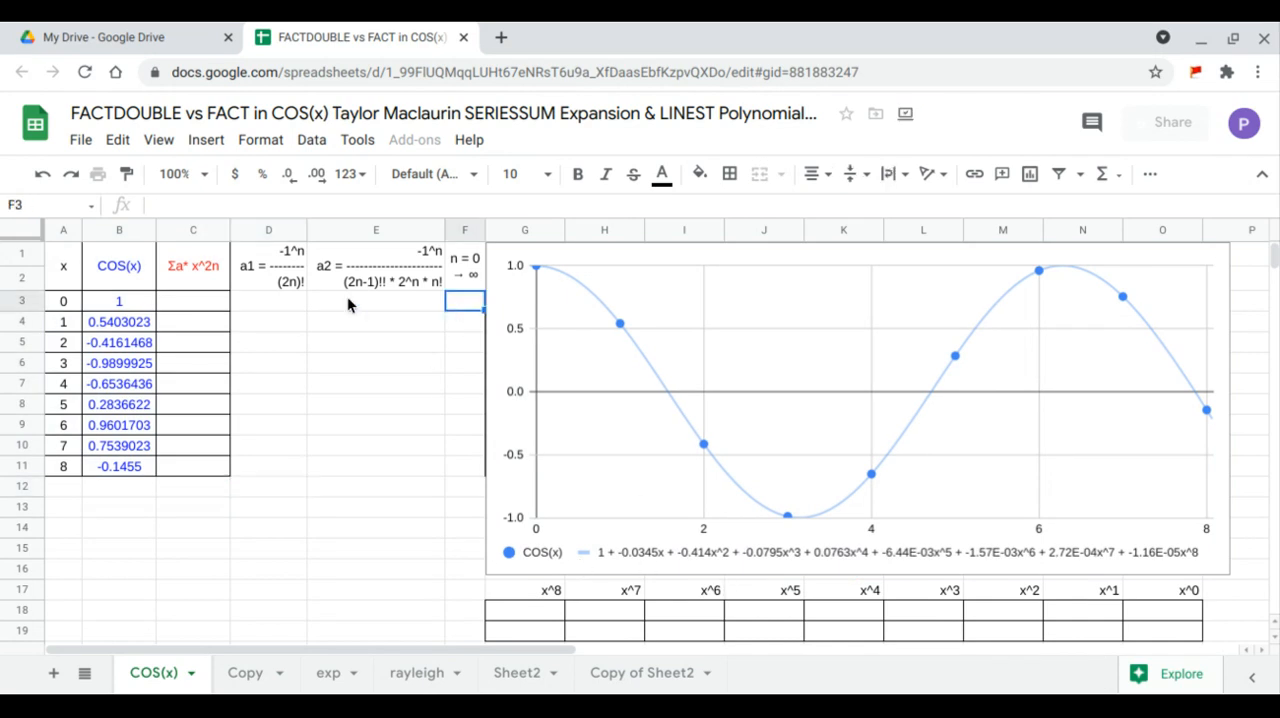
left_click(213, 285)
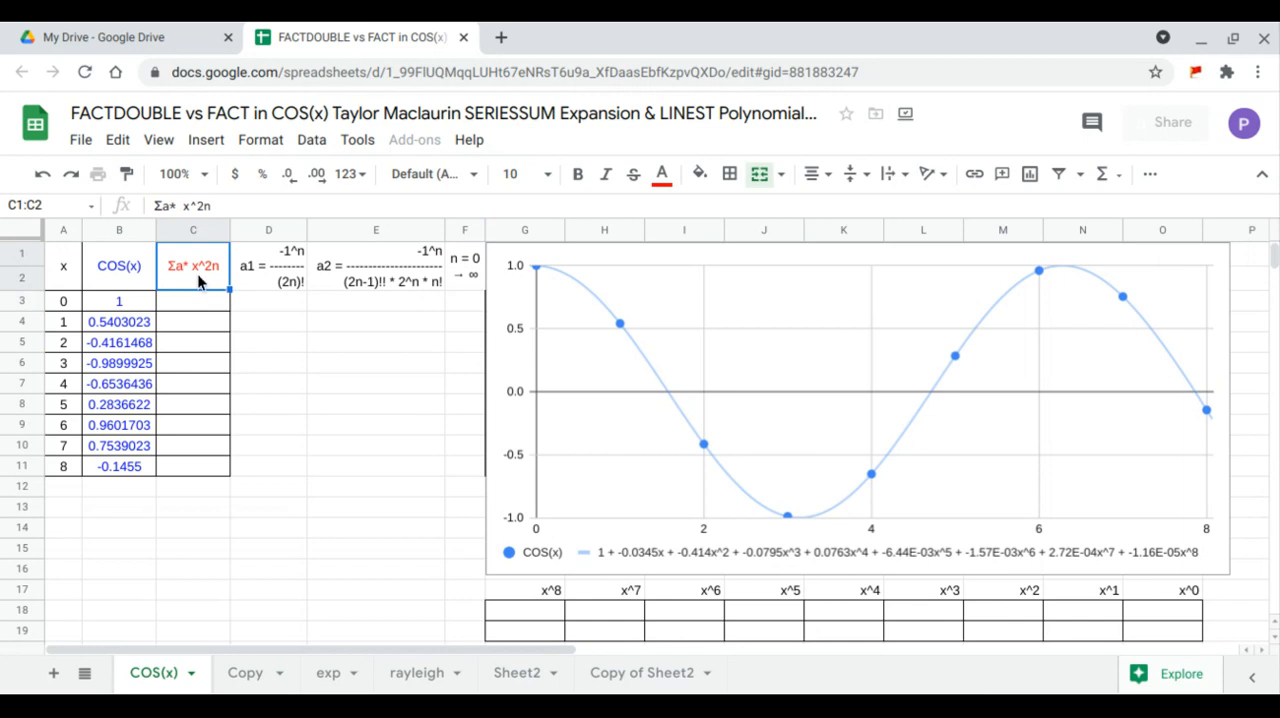
left_click(261, 282)
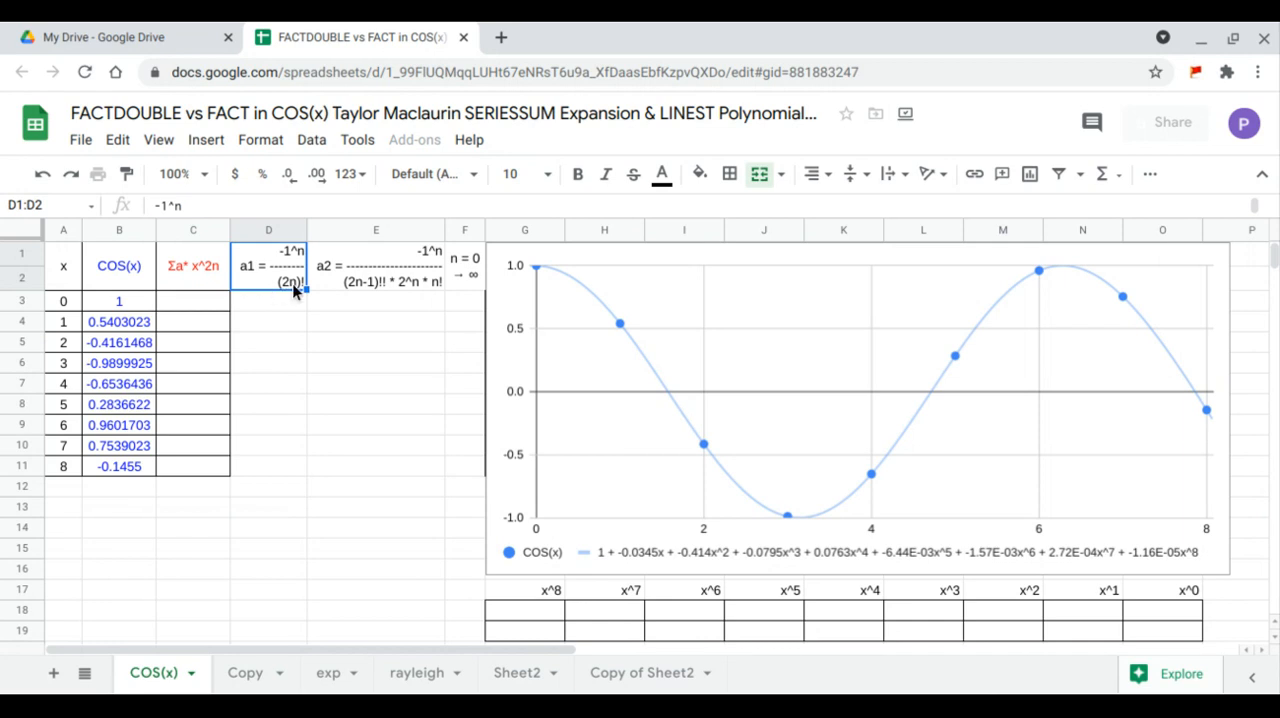
left_click(412, 284)
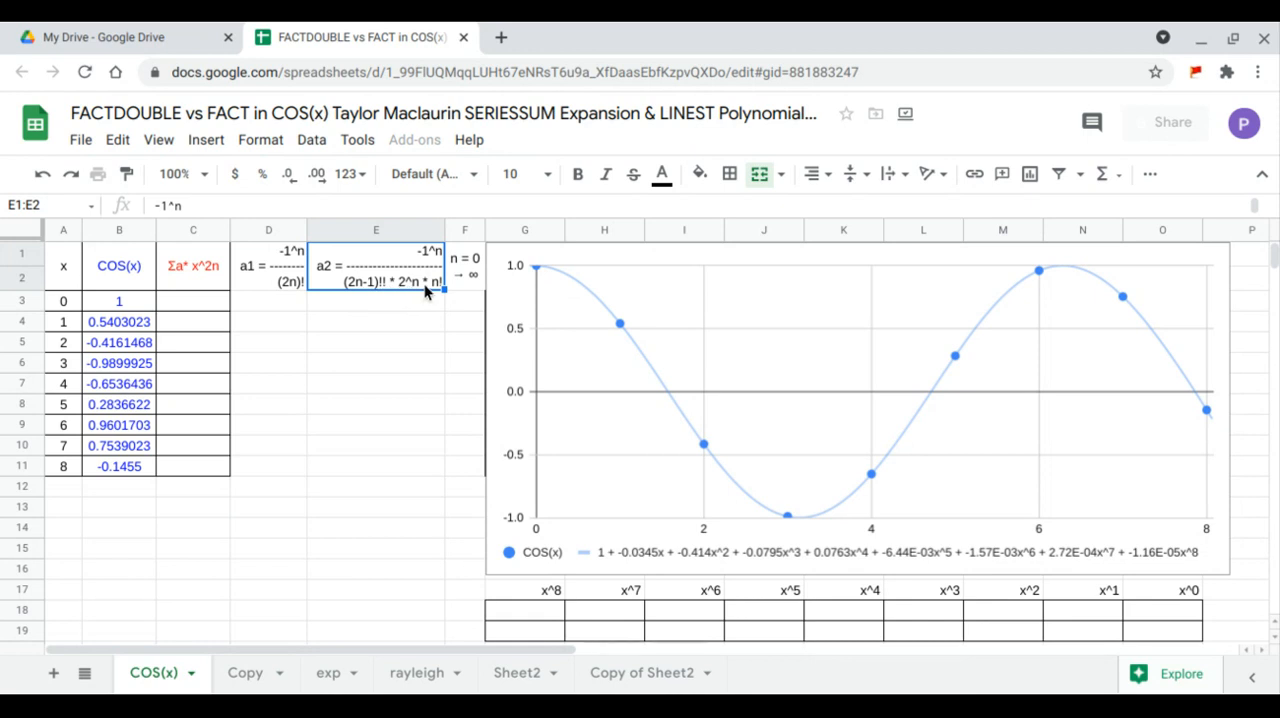
- Enter 0 in F3 as the starting value of the n column
left_click(476, 305)
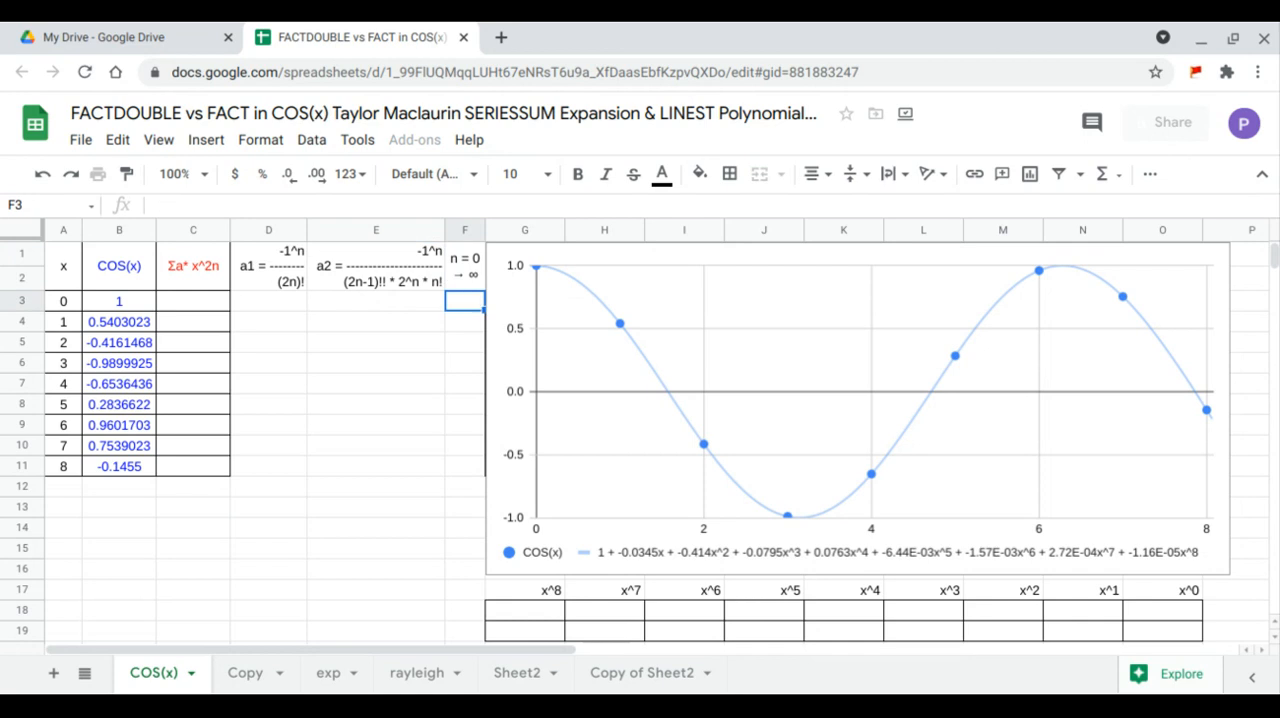
type("0")
key("Return")
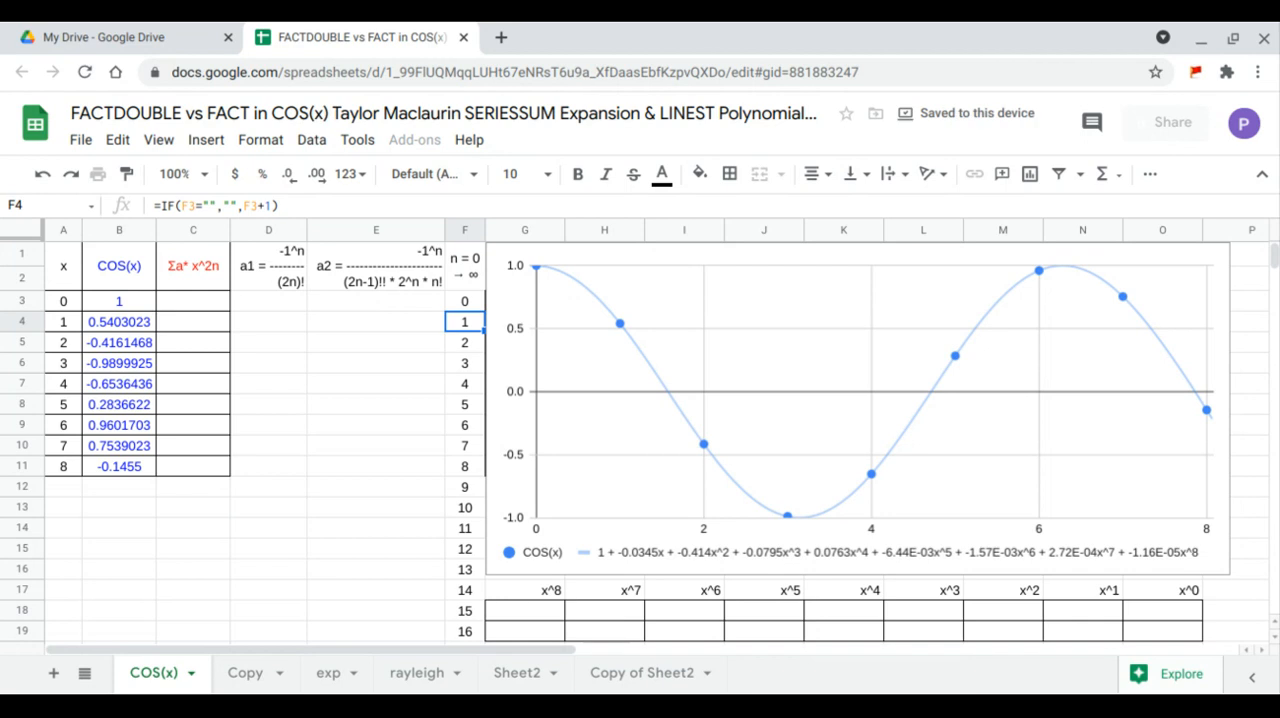
- Begin an ARRAYFORMULA in E3 with -1^F3:F19 as the numerator, followed by a division sign and an open parenthesis
left_click(420, 300)
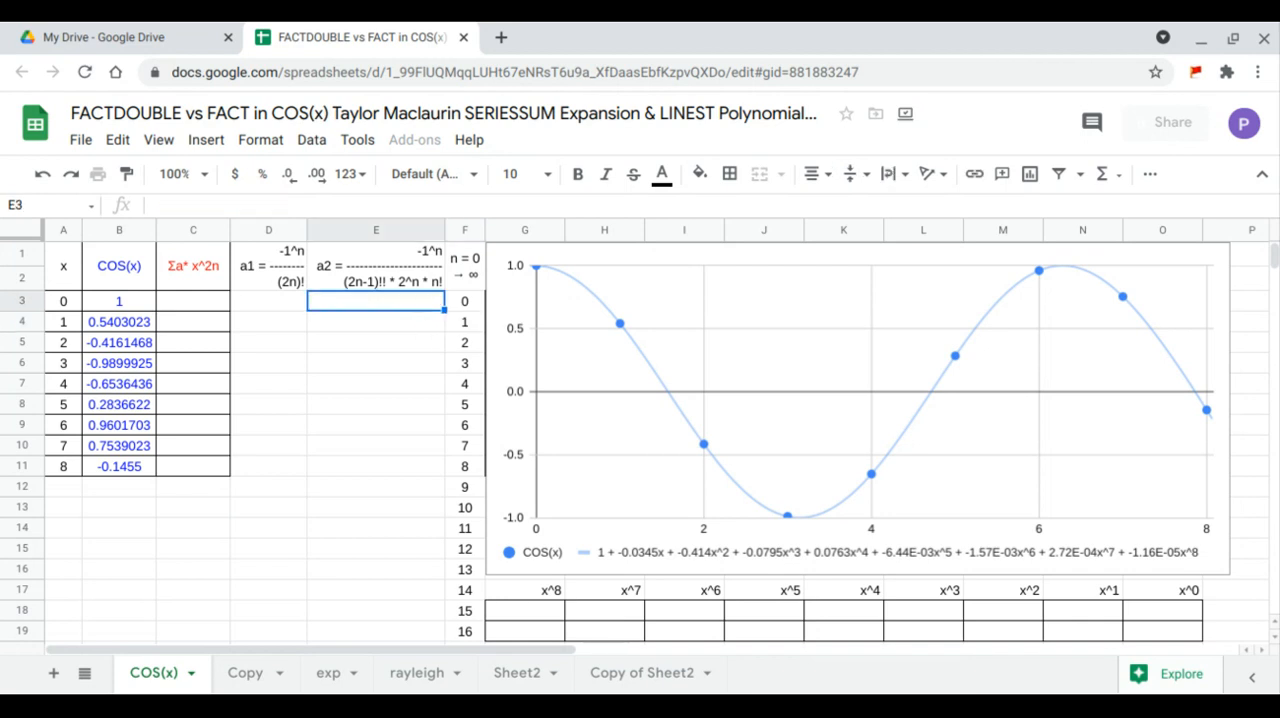
type("=")
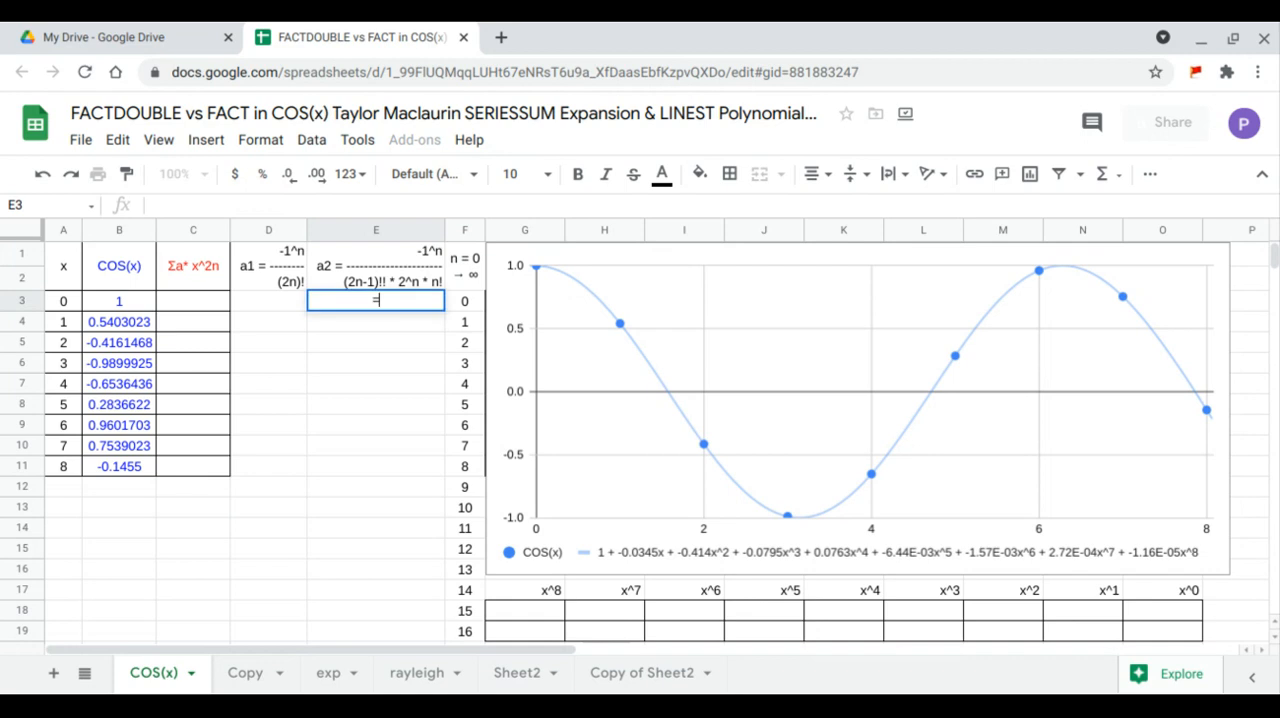
type("arr")
key("Tab")
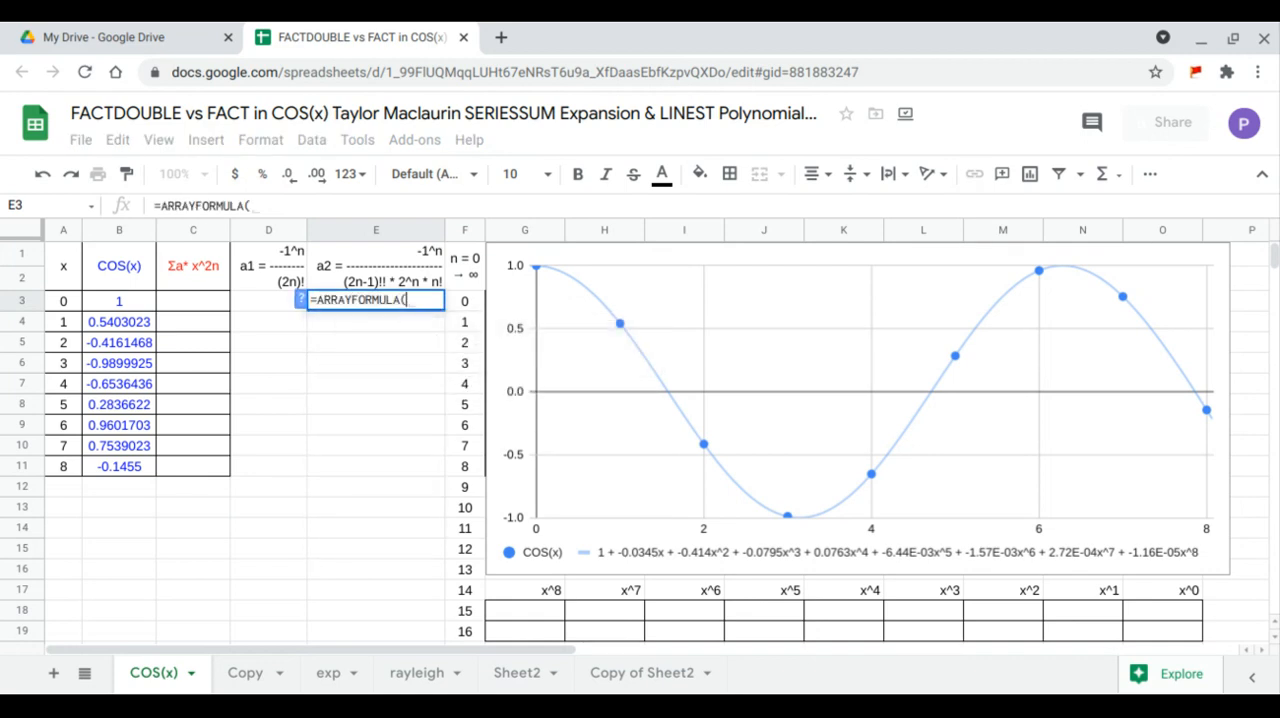
type("-1^")
left_click_drag(463, 303, 474, 625)
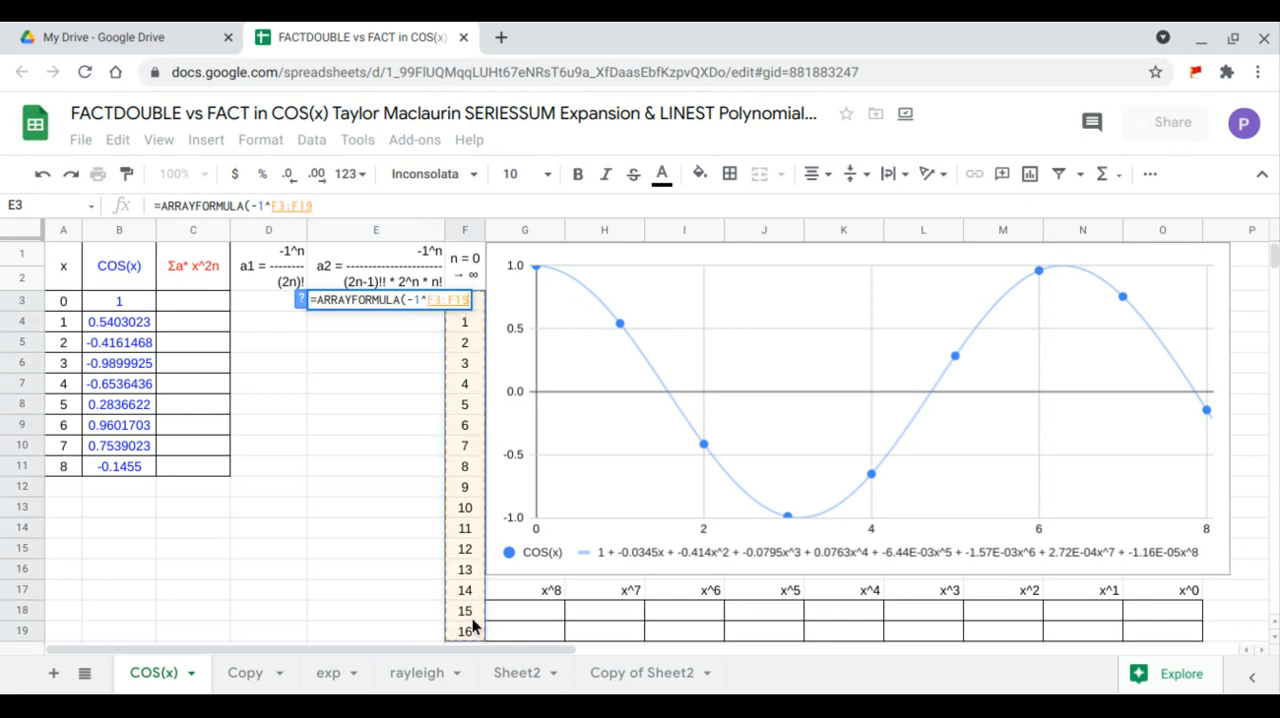
type("/(")
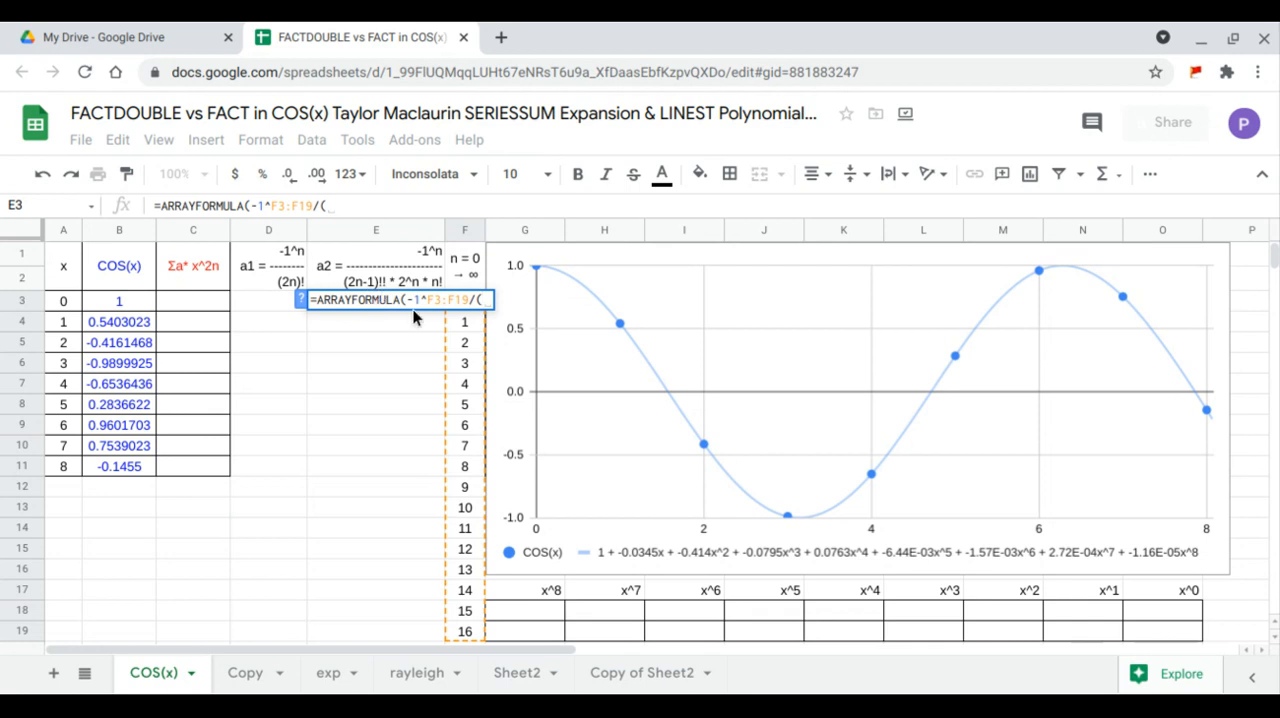
- Start the denominator in E3 with FACTDOUBLE(2* and copy the F3:F19 range reference from the numerator for reuse
type("fac")
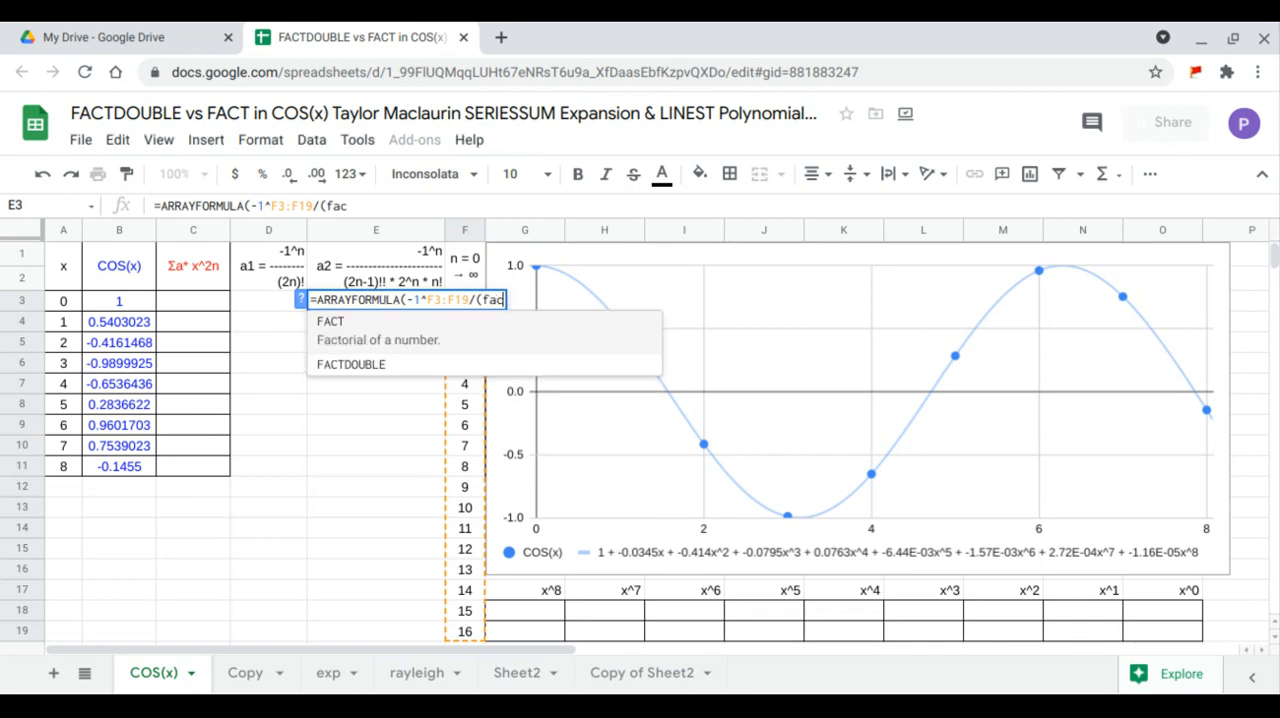
left_click(395, 362)
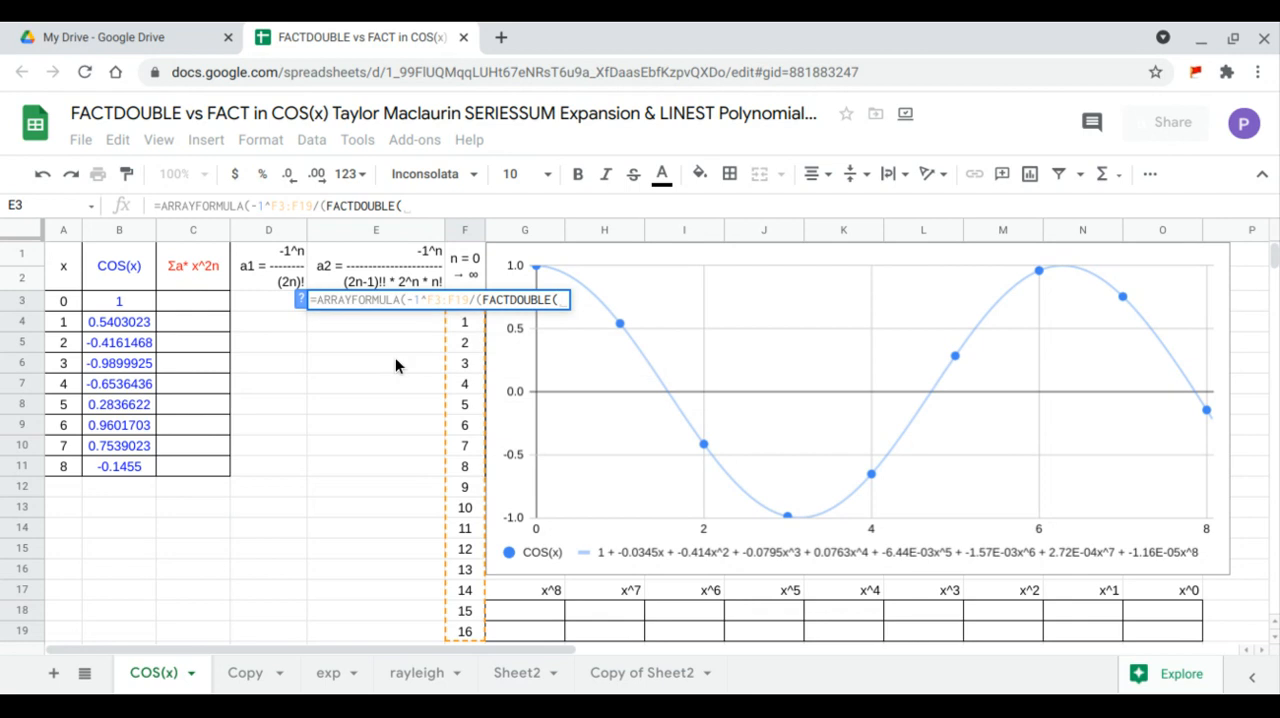
type("2")
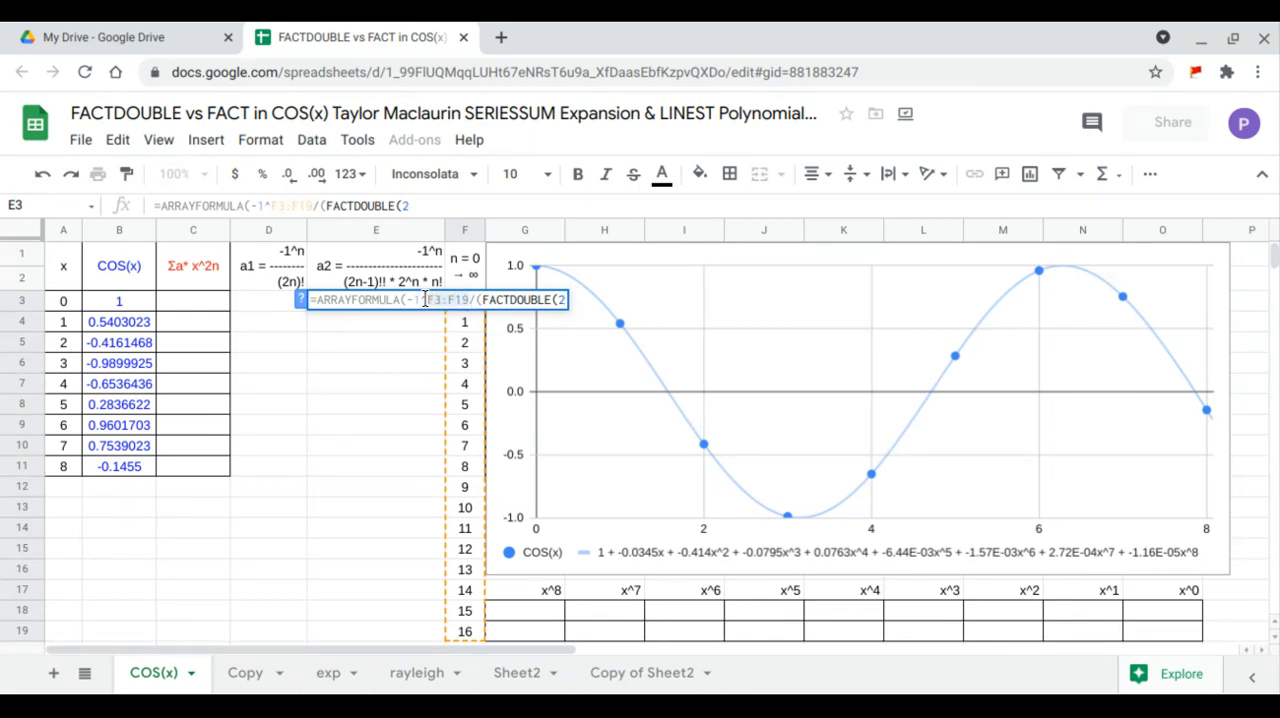
left_click_drag(469, 300, 425, 299)
key("ctrl+c")
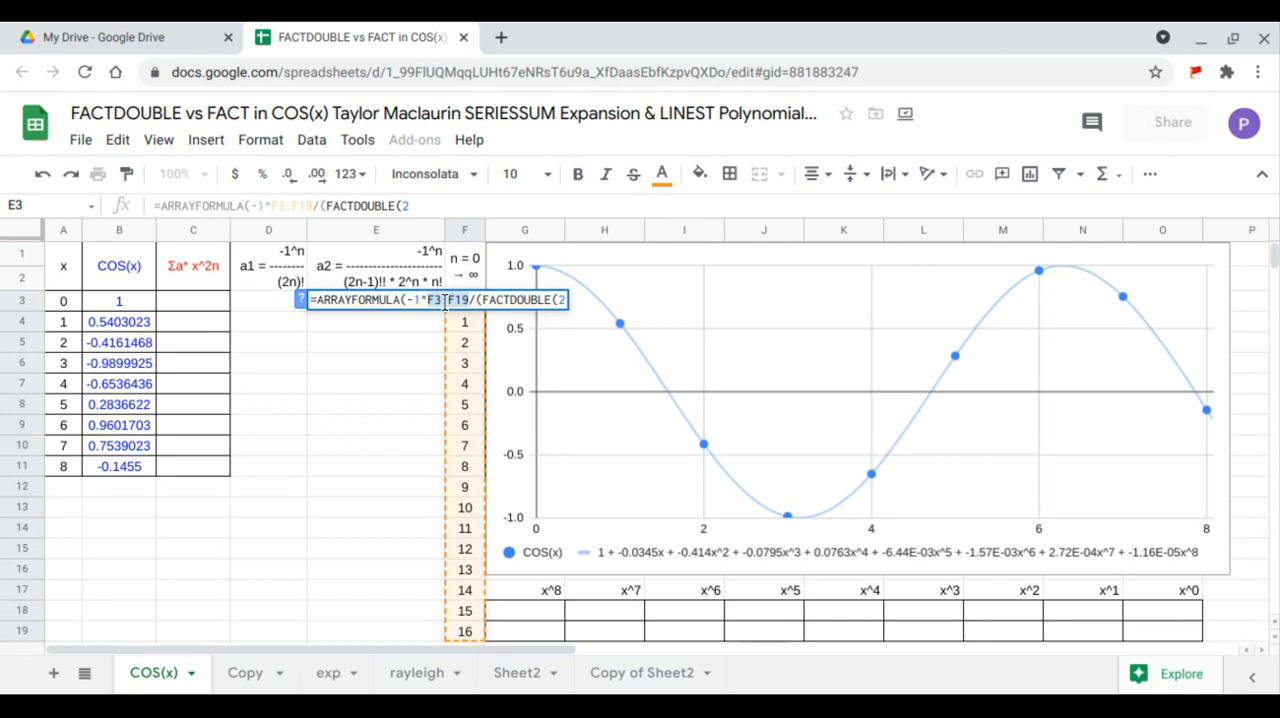
left_click(463, 199)
type("*")
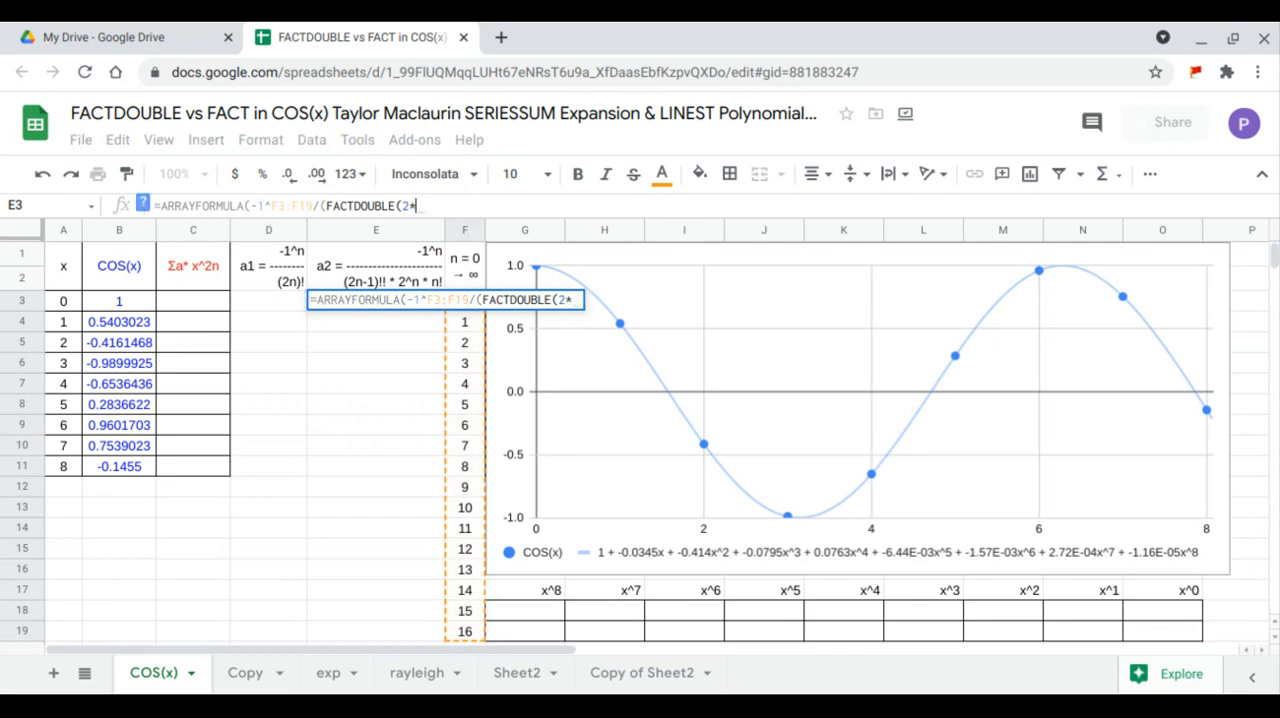
left_click(458, 202)
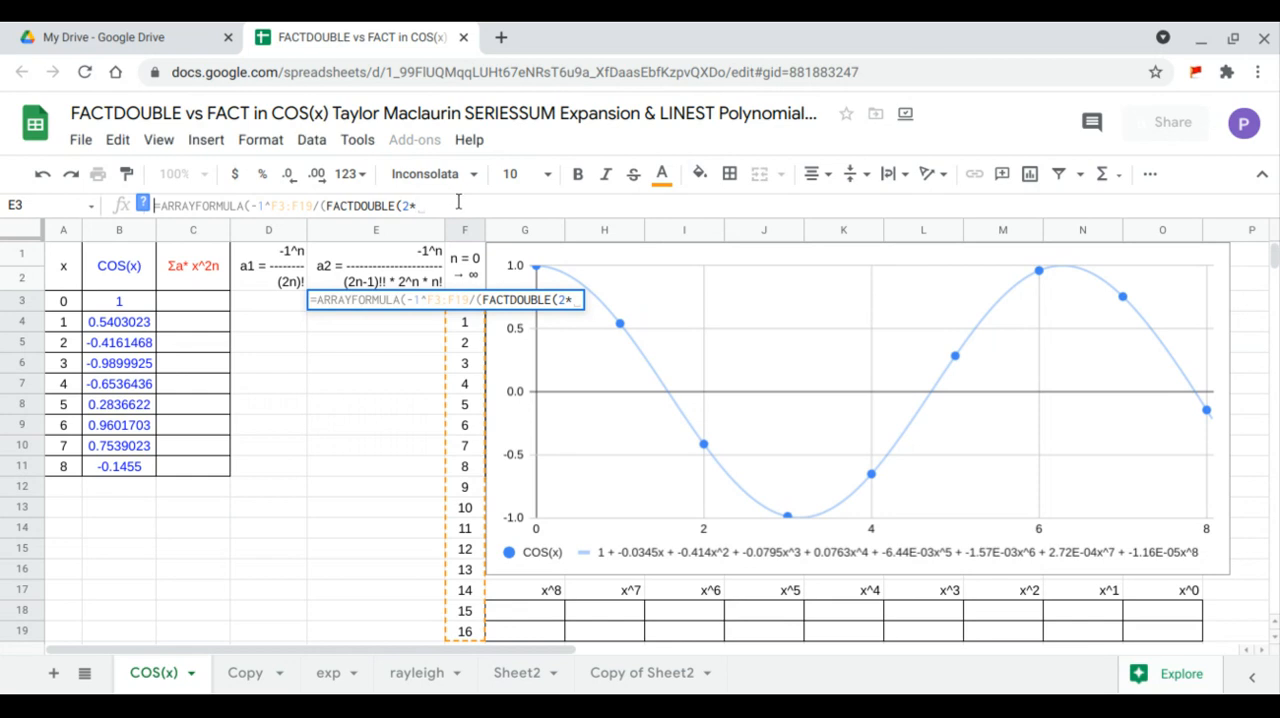
key("ctrl+v")
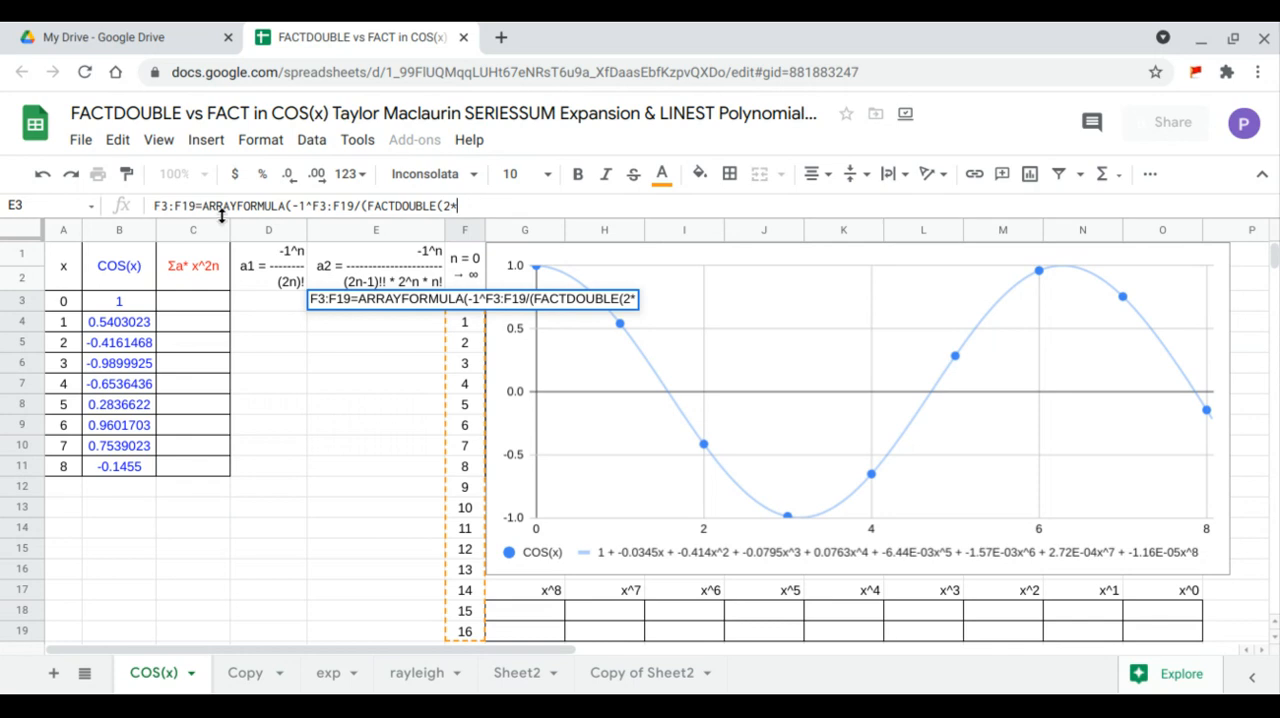
left_click_drag(197, 205, 152, 203)
key("ctrl+c")
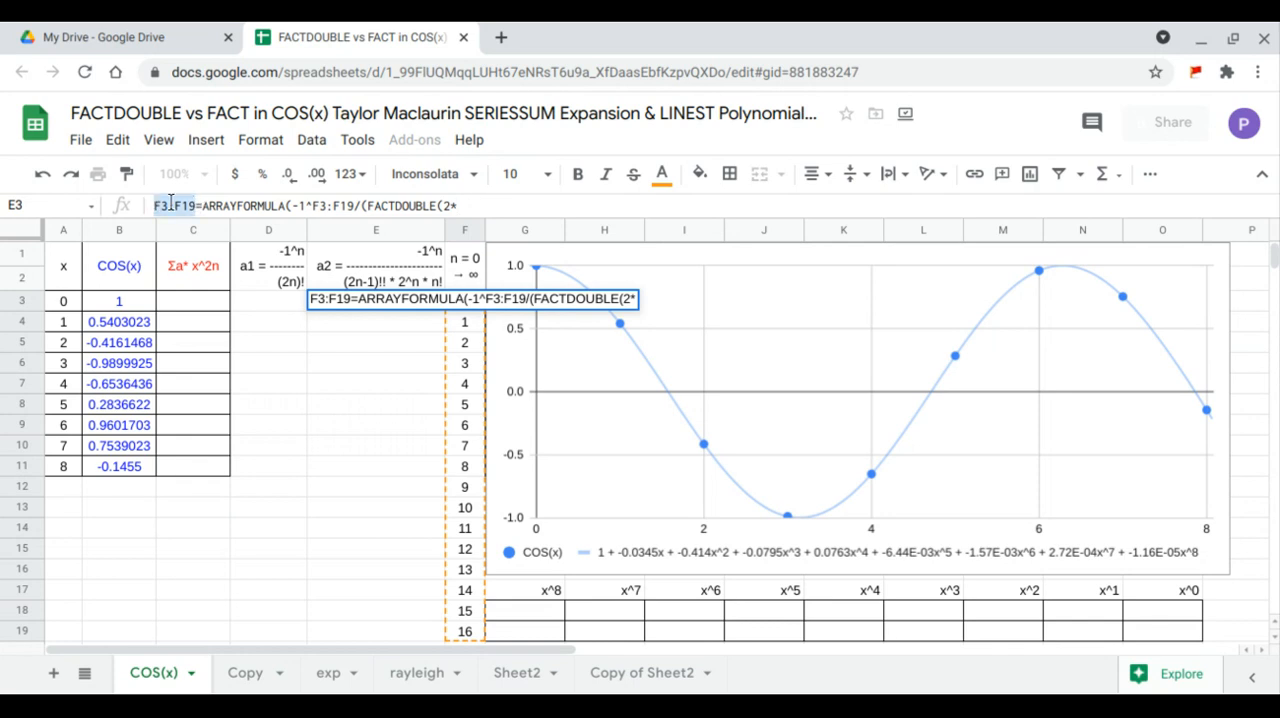
key("BackSpace")
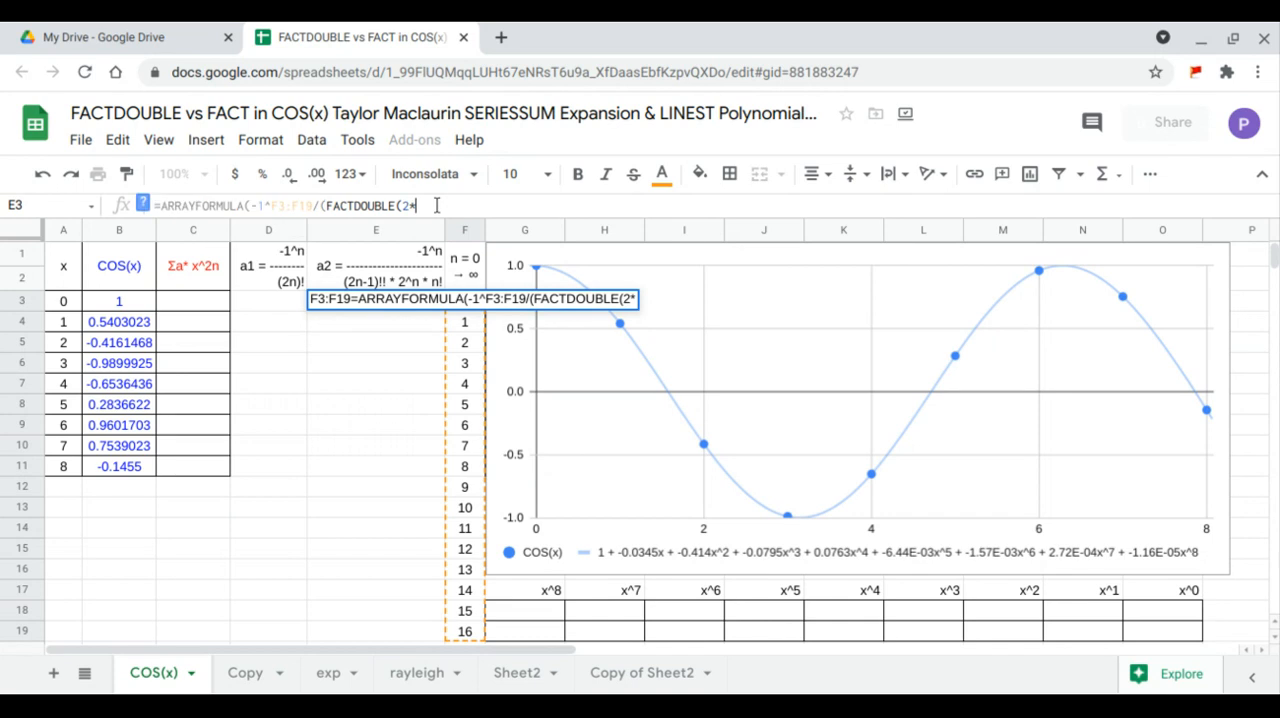
- Complete the double factorial as FACTDOUBLE(2*F3:F19-1) and multiply it by 2^F3:F19 in the denominator
key("ctrl+v")
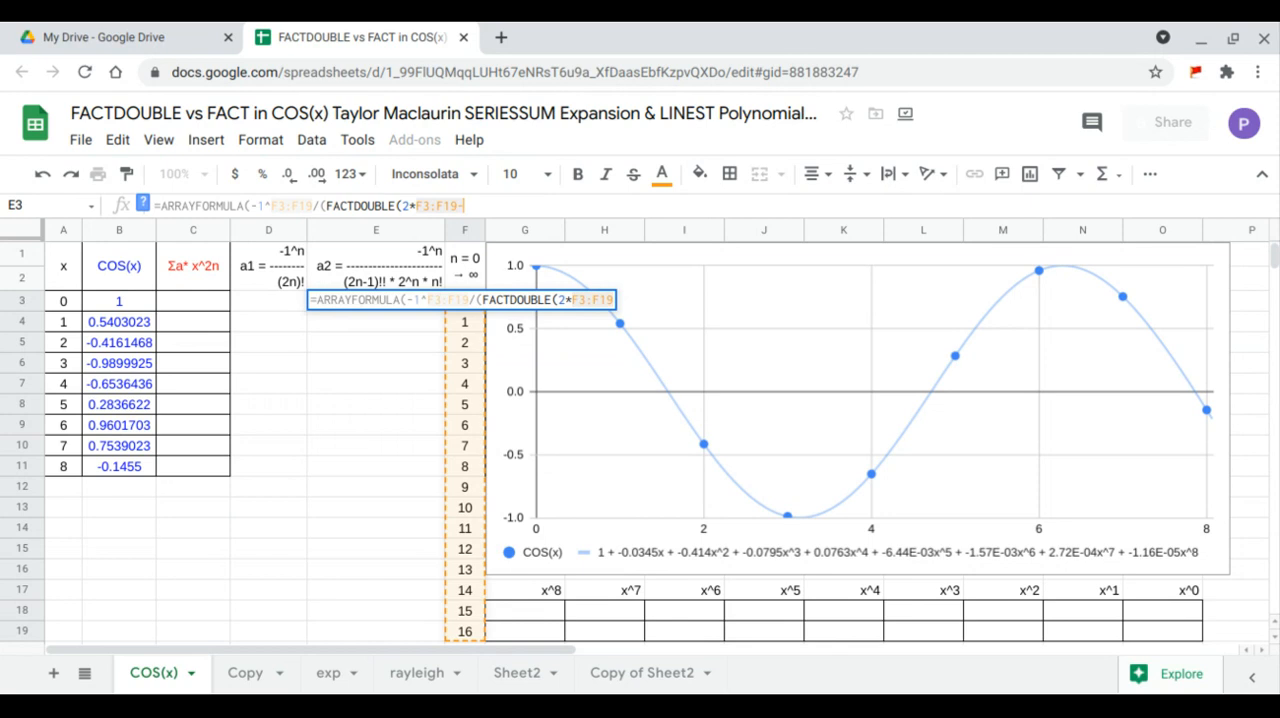
type("-1)")
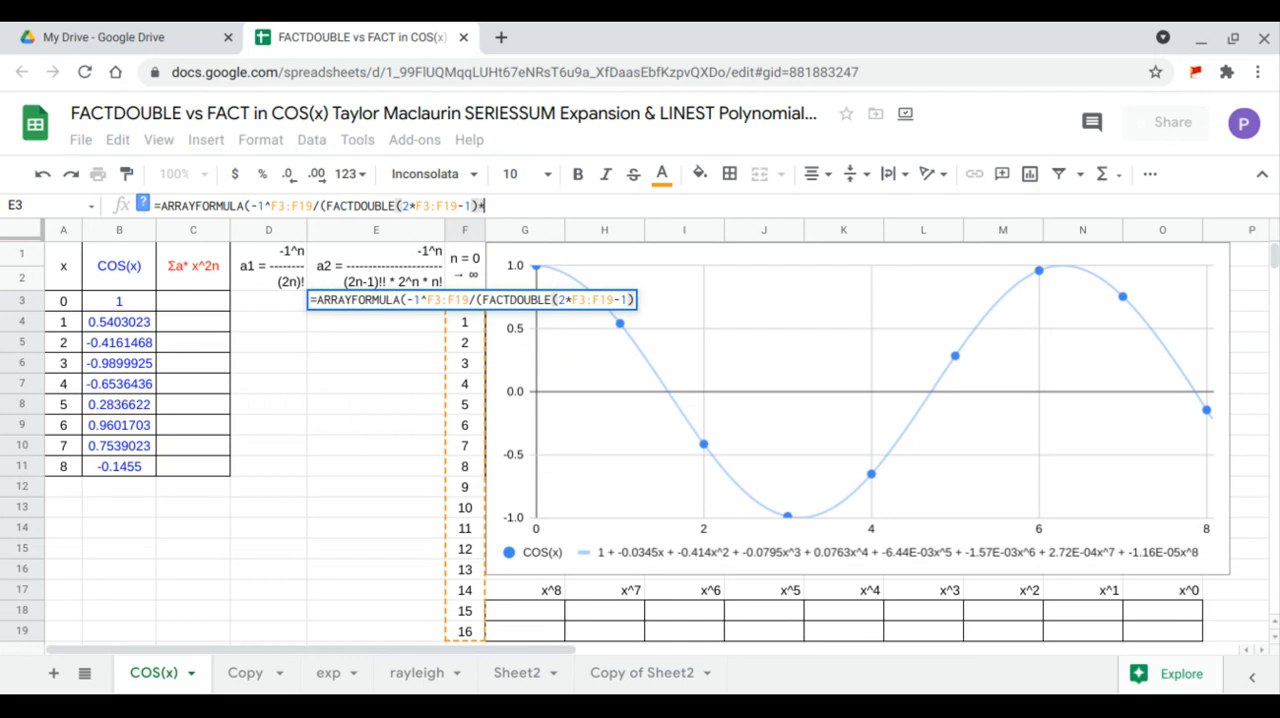
type("*2")
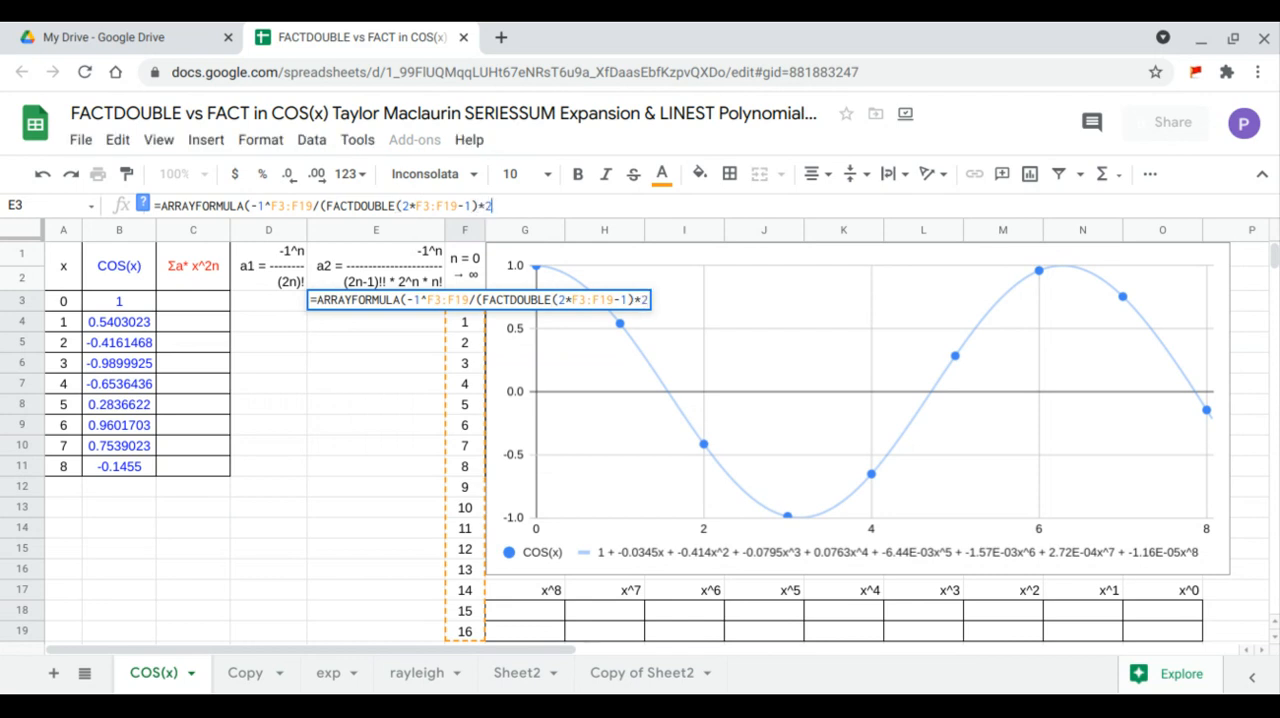
type("^F3:F19")
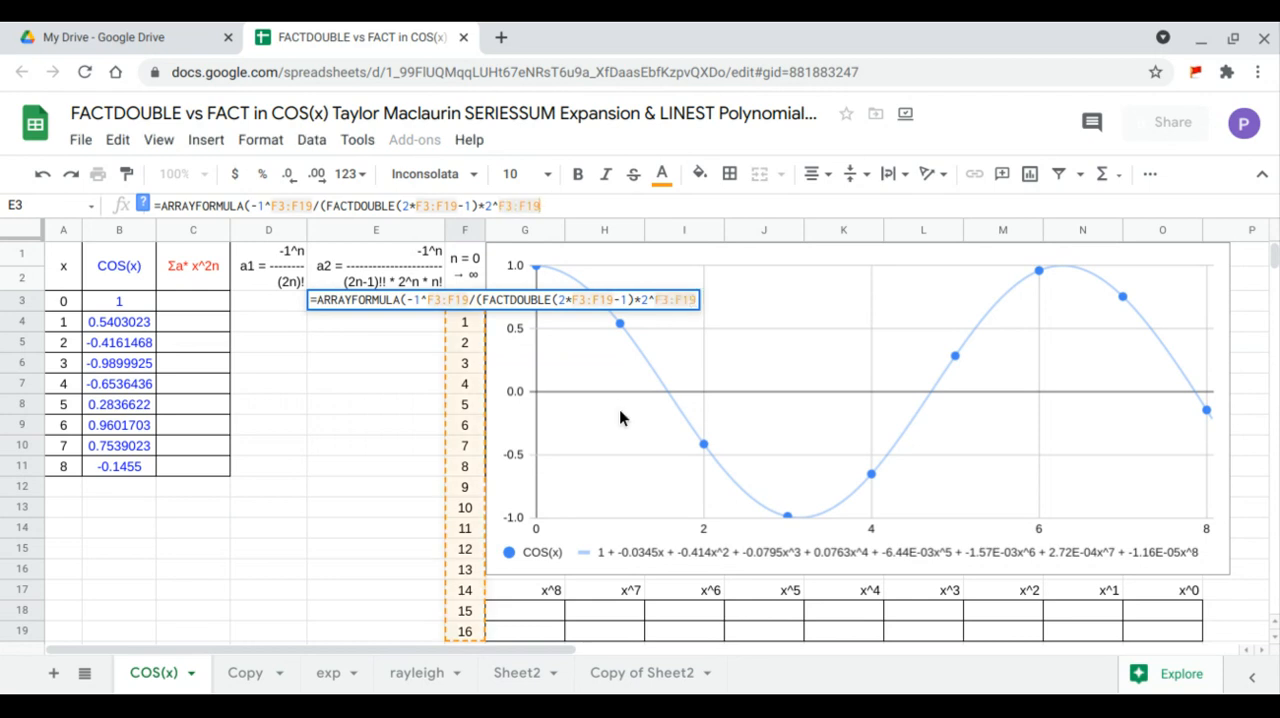
type("*")
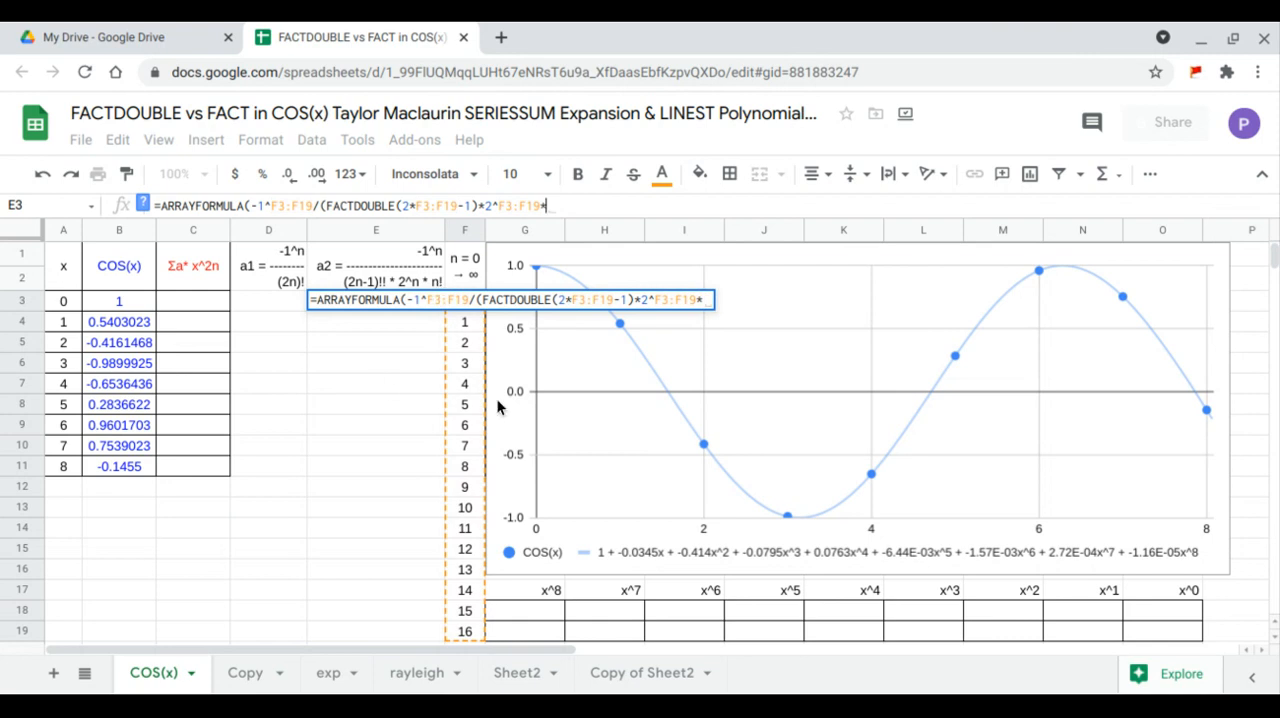
type("FACT(")
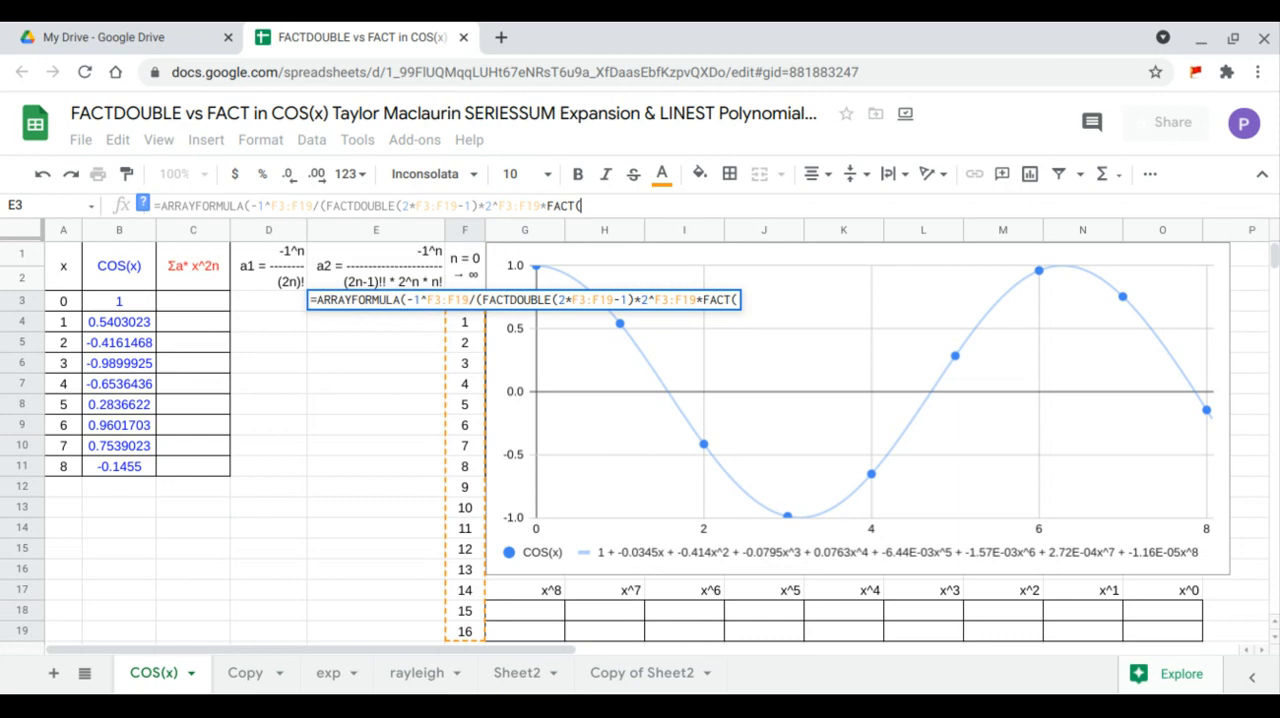
- Multiply the denominator by FACT(F3:F19) and enter the finished array formula in E3
left_click(606, 204)
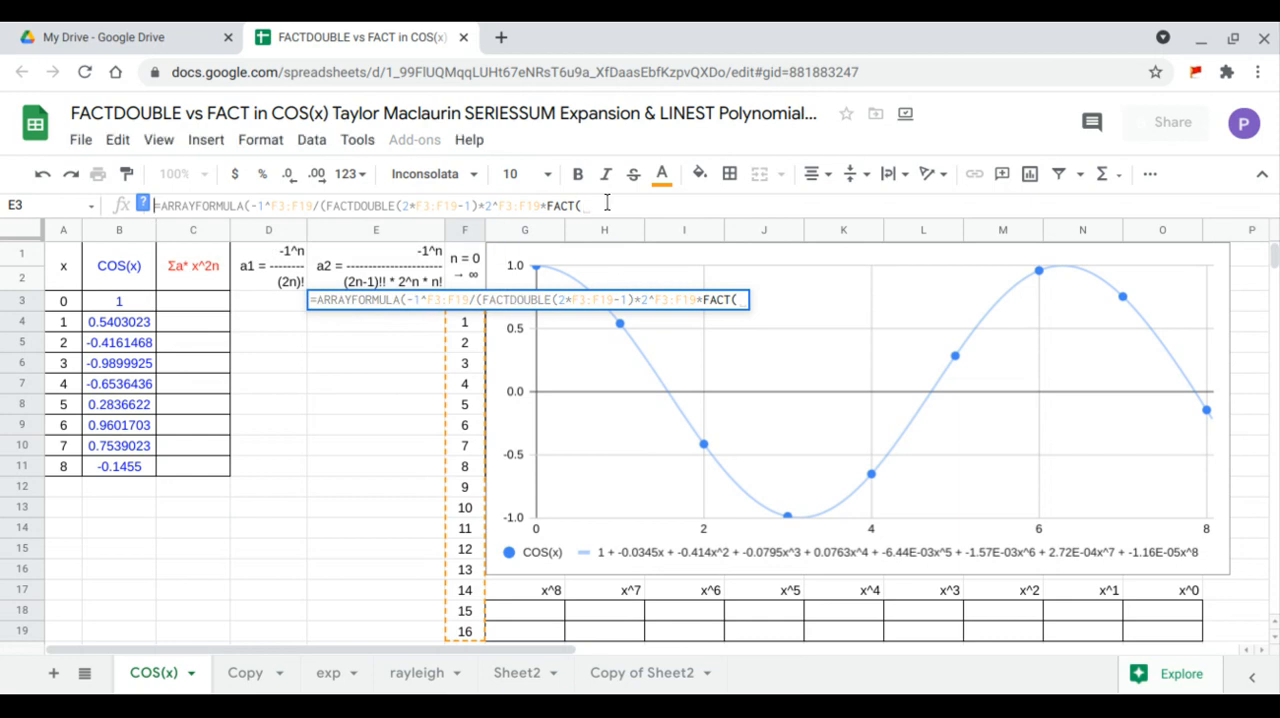
type("F3:F19")
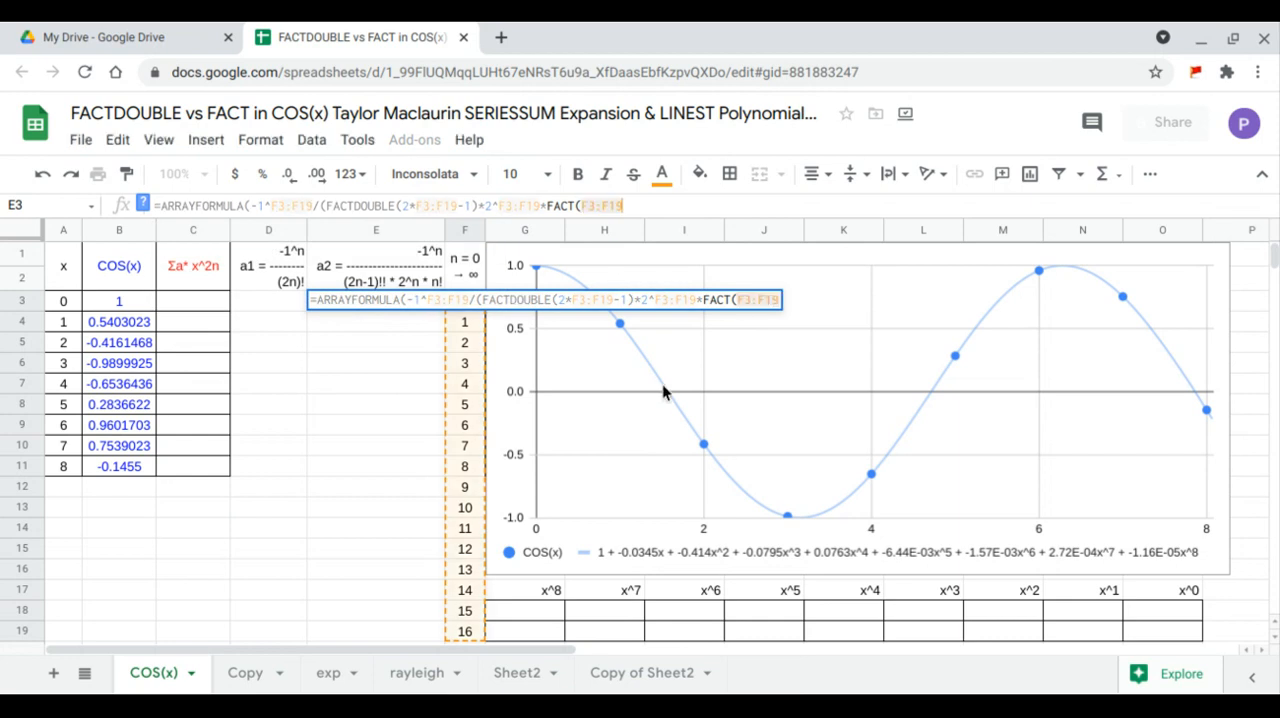
type(")")
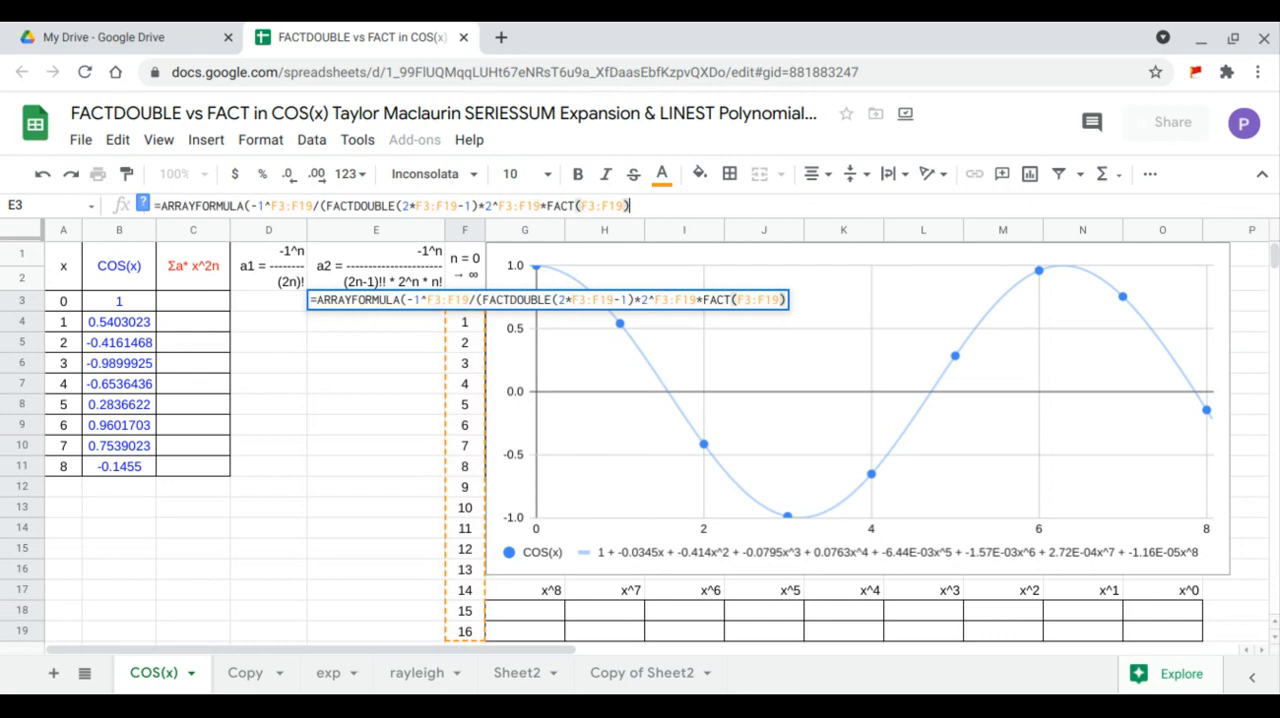
key("Return")
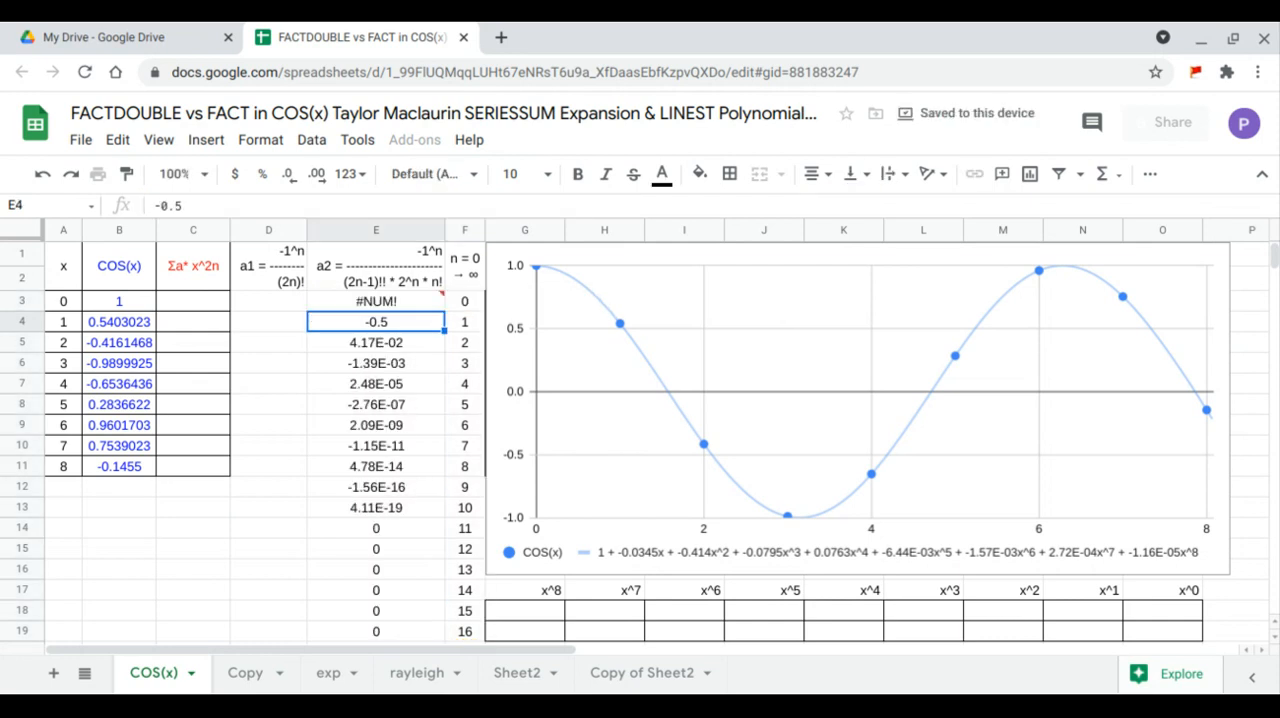
- Insert an IF function around the coefficient expression in E3, with 1 as the value if true and the condition left blank
left_click(420, 301)
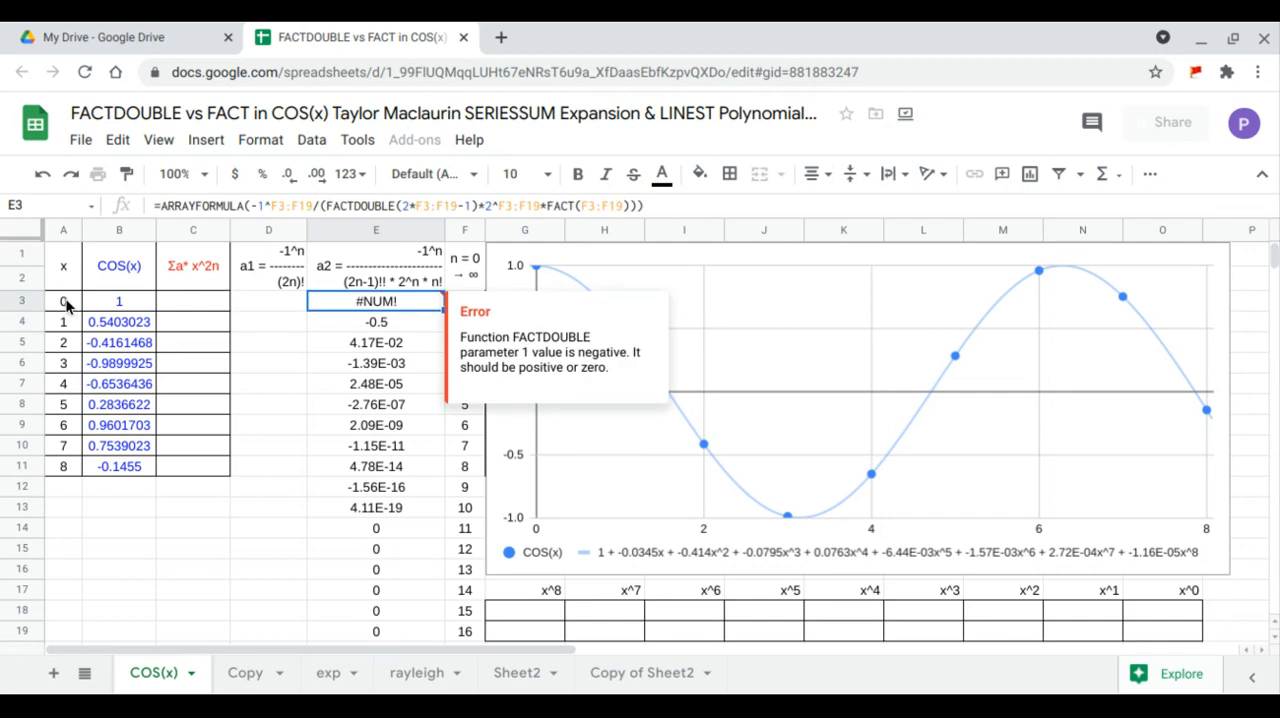
left_click(250, 205)
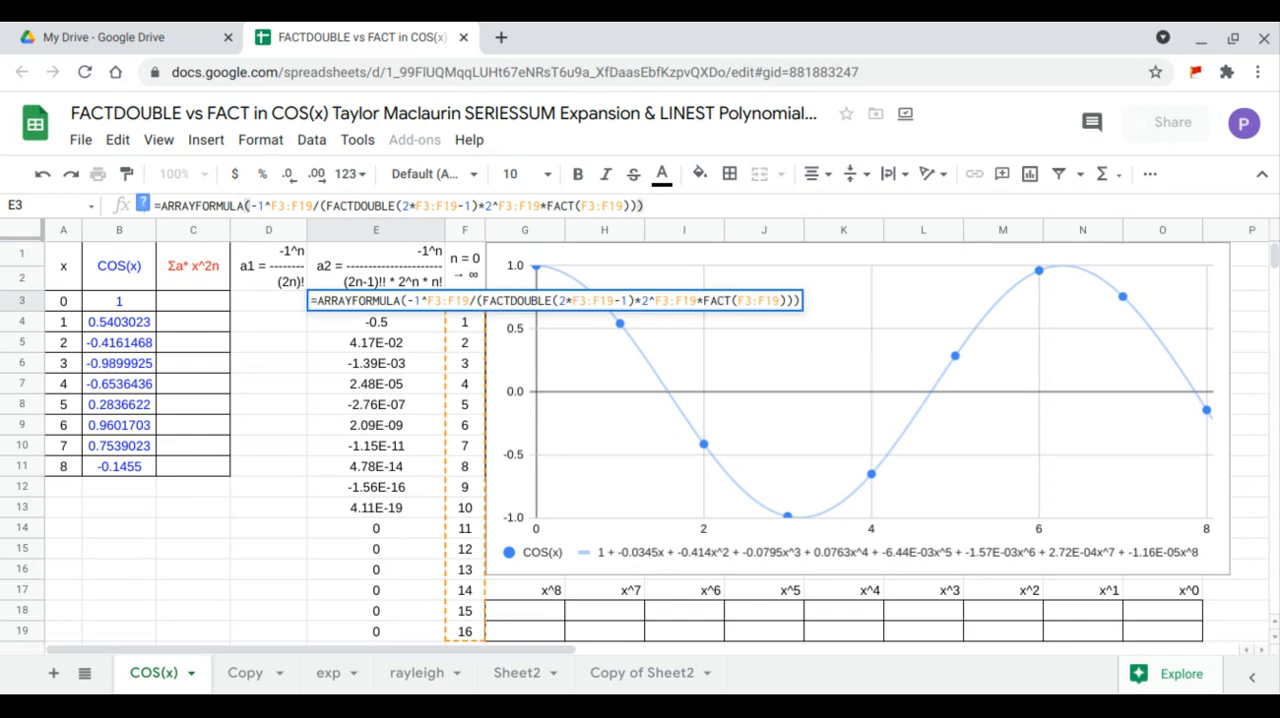
type("IF( ")
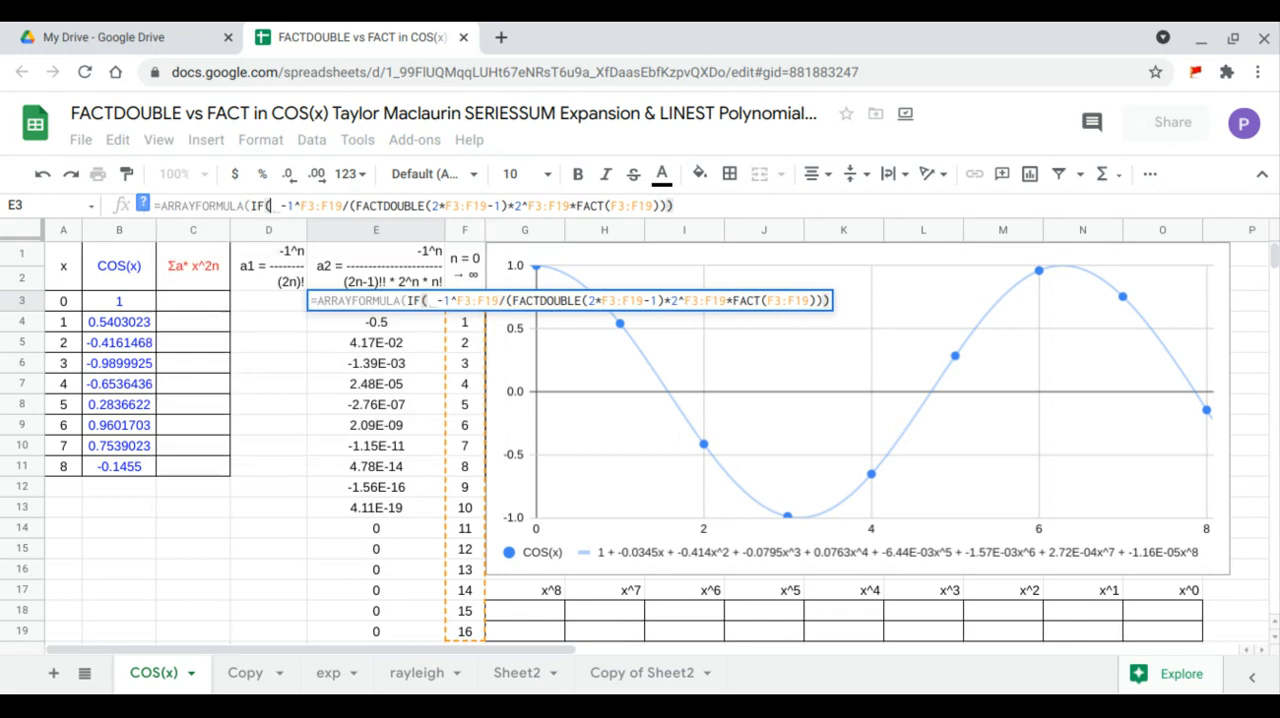
type(",0")
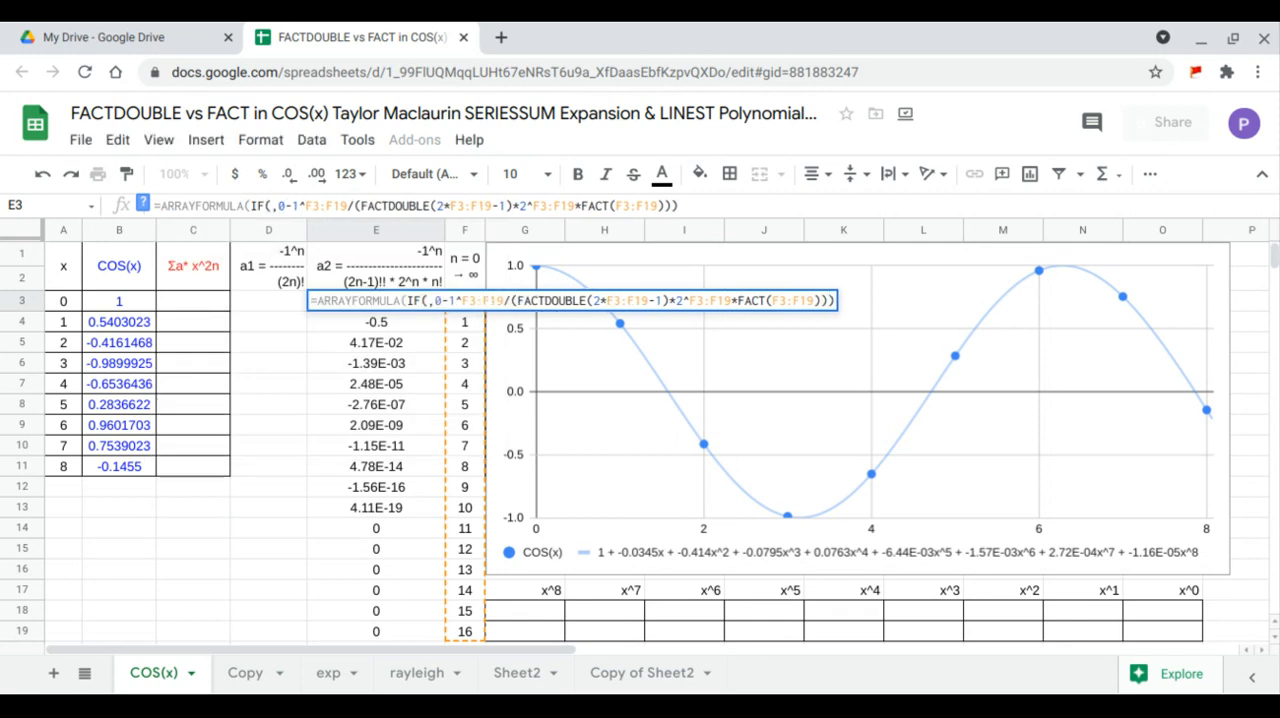
key("BackSpace")
type("1,")
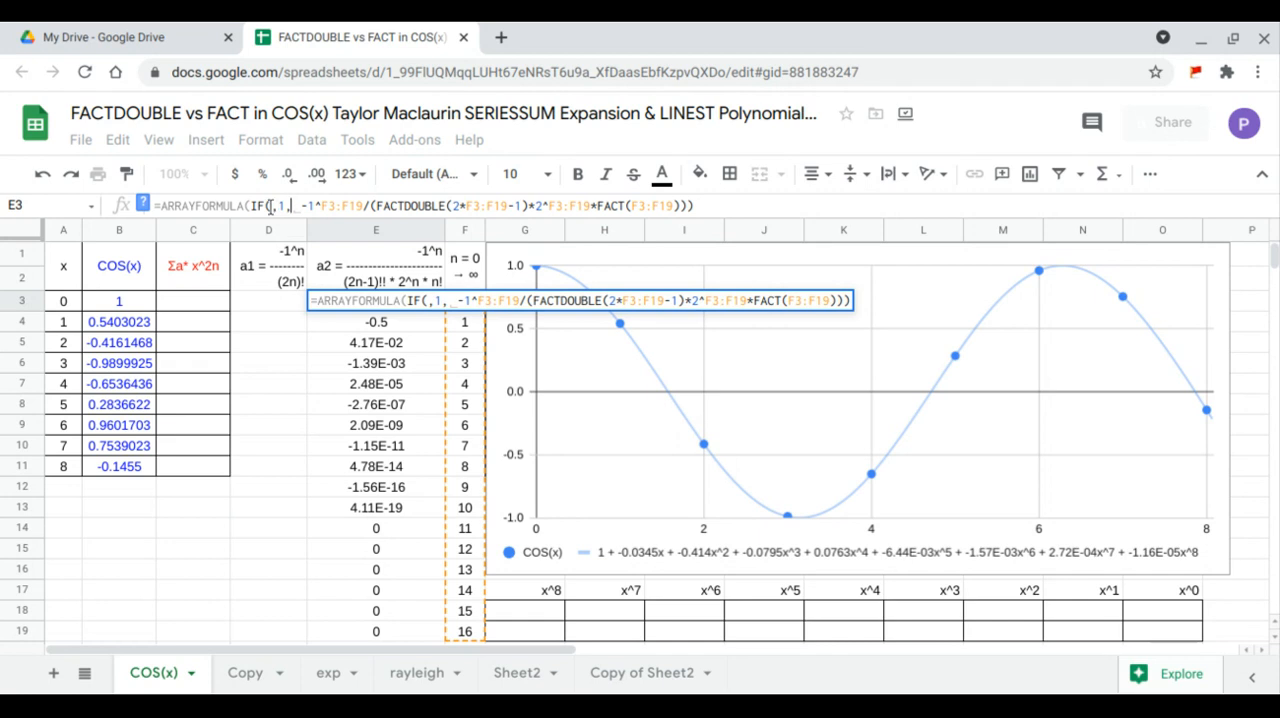
- Set the IF condition in E3 to F3:F19=0 and commit the updated formula
left_click(270, 205)
type("F3:F19")
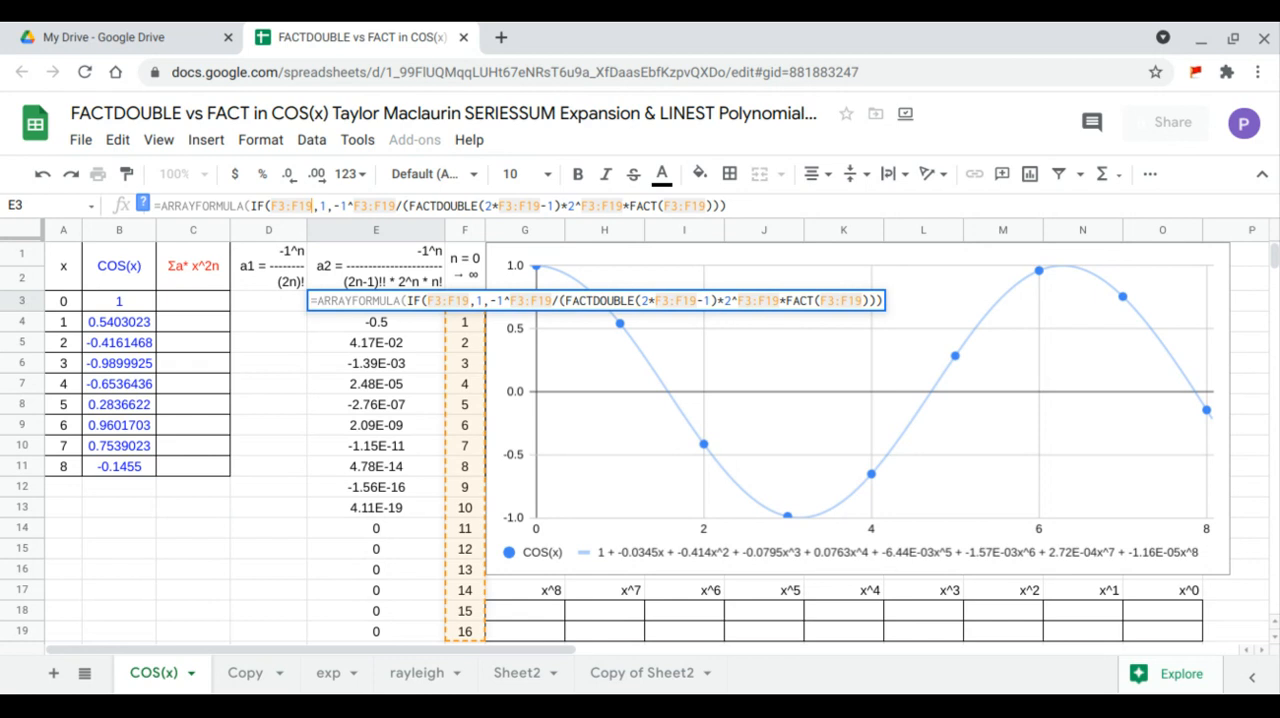
type("-")
key("BackSpace")
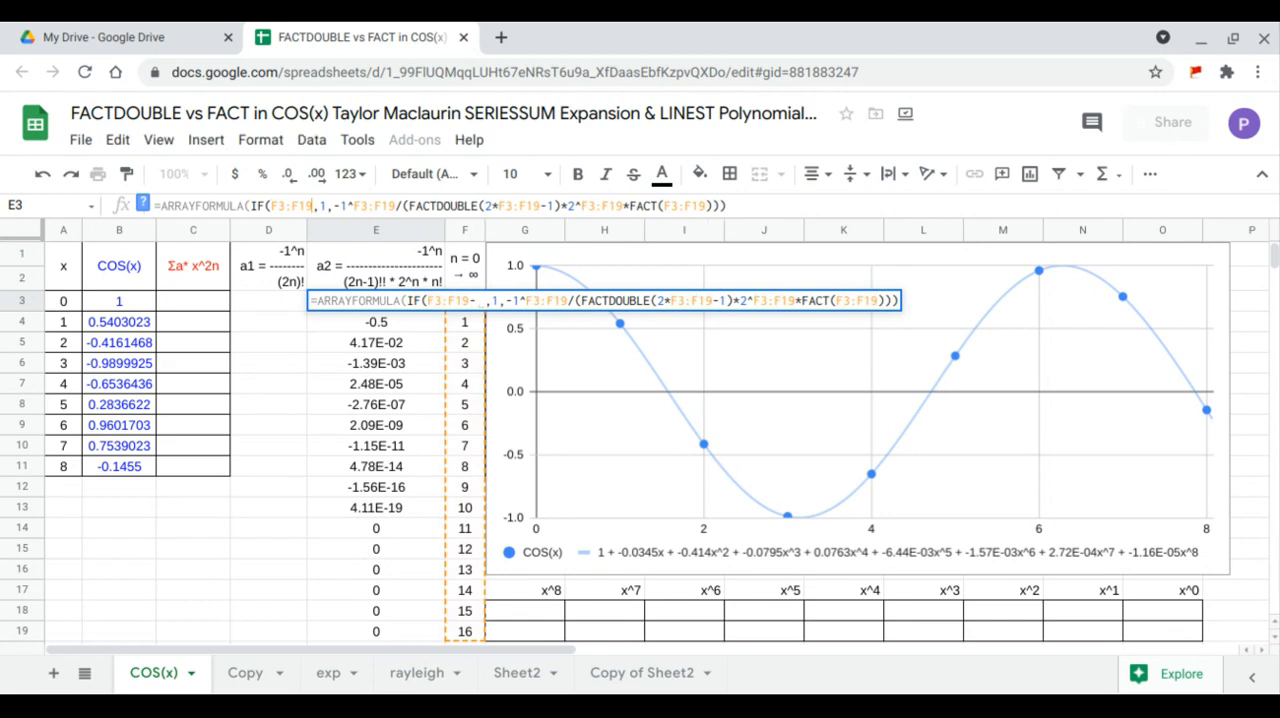
type("=")
type("0")
key("Delete")
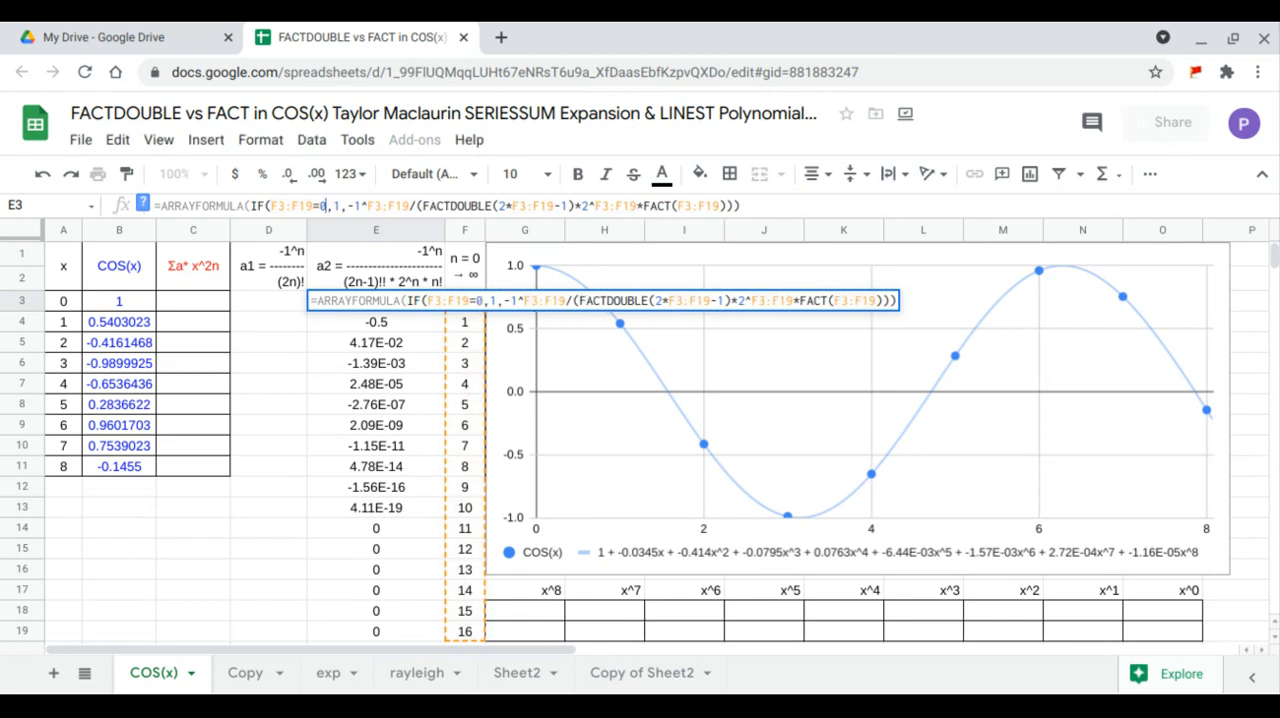
left_click(748, 205)
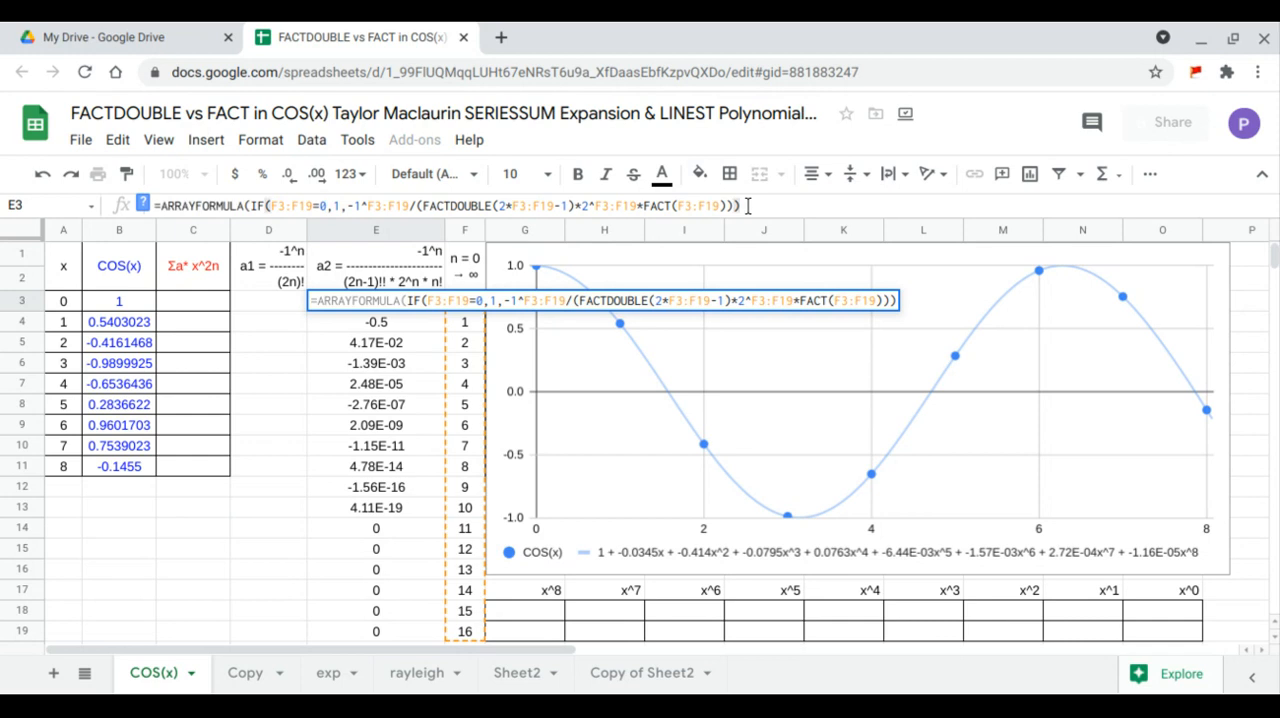
key("Return")
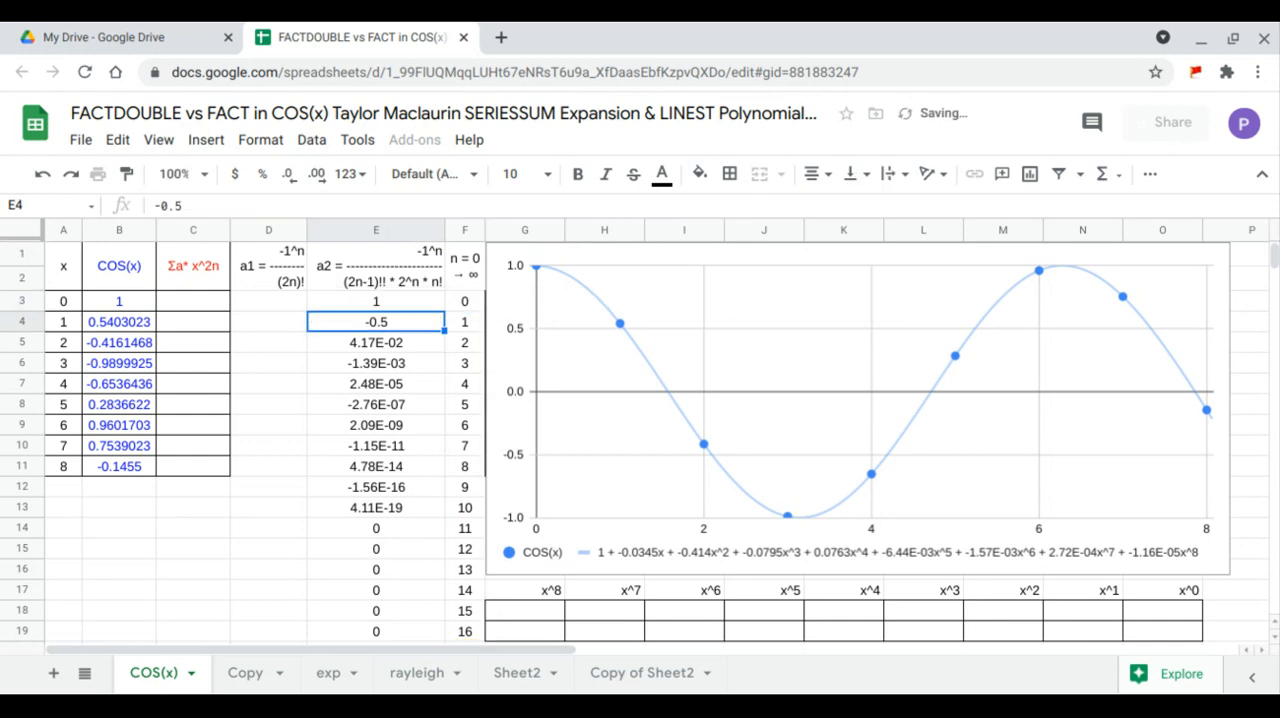
- Begin an array formula in D3 with -1^F3:F19 as the numerator, followed by a division operator
left_click(279, 301)
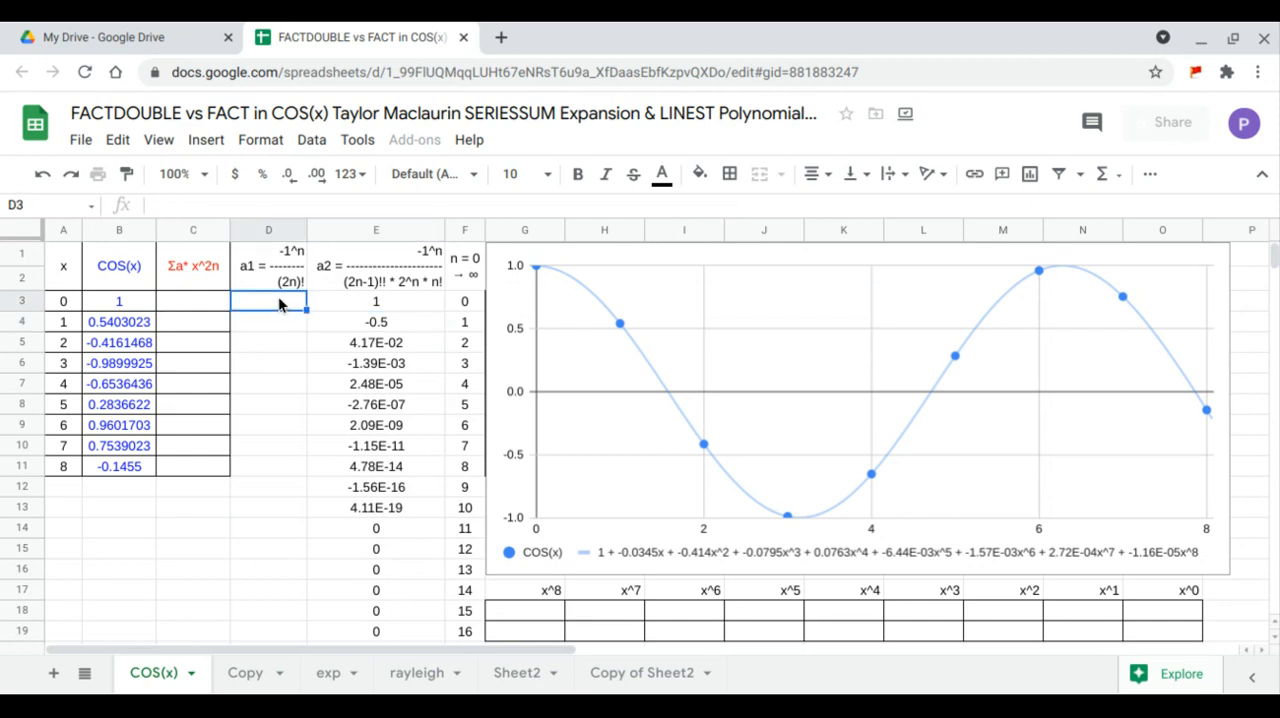
type("=arr")
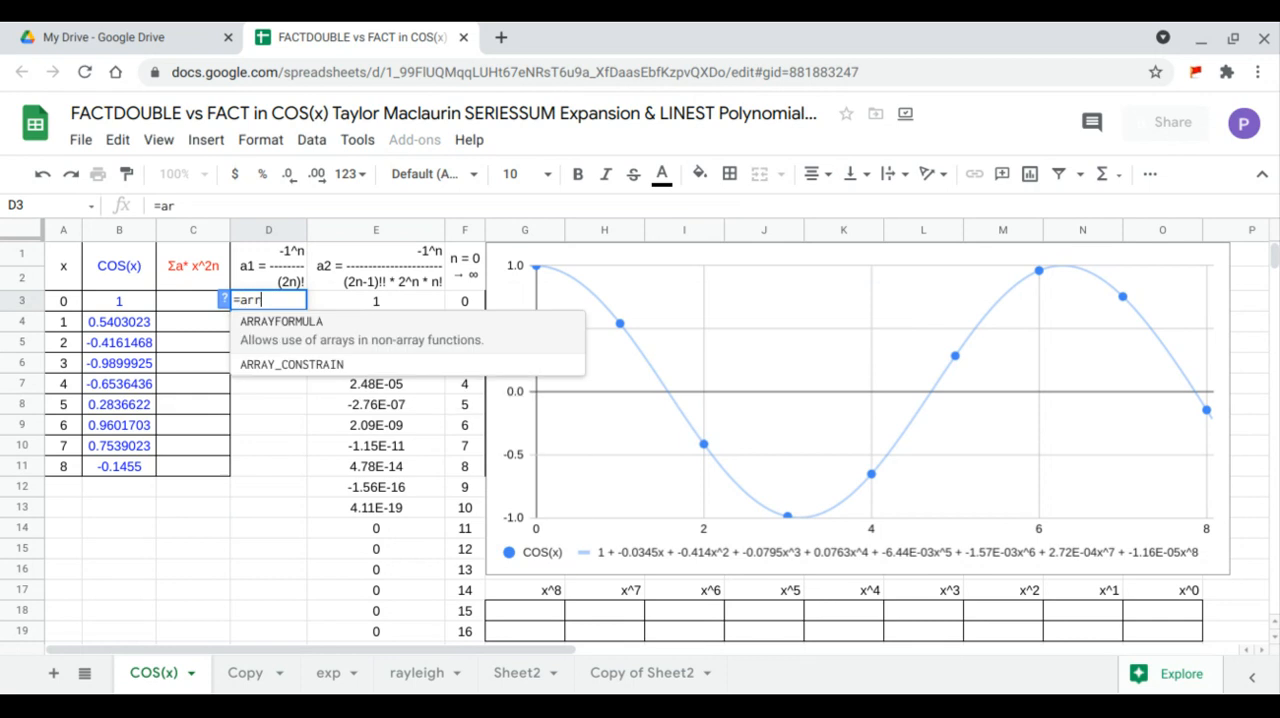
key("Tab")
type("-1")
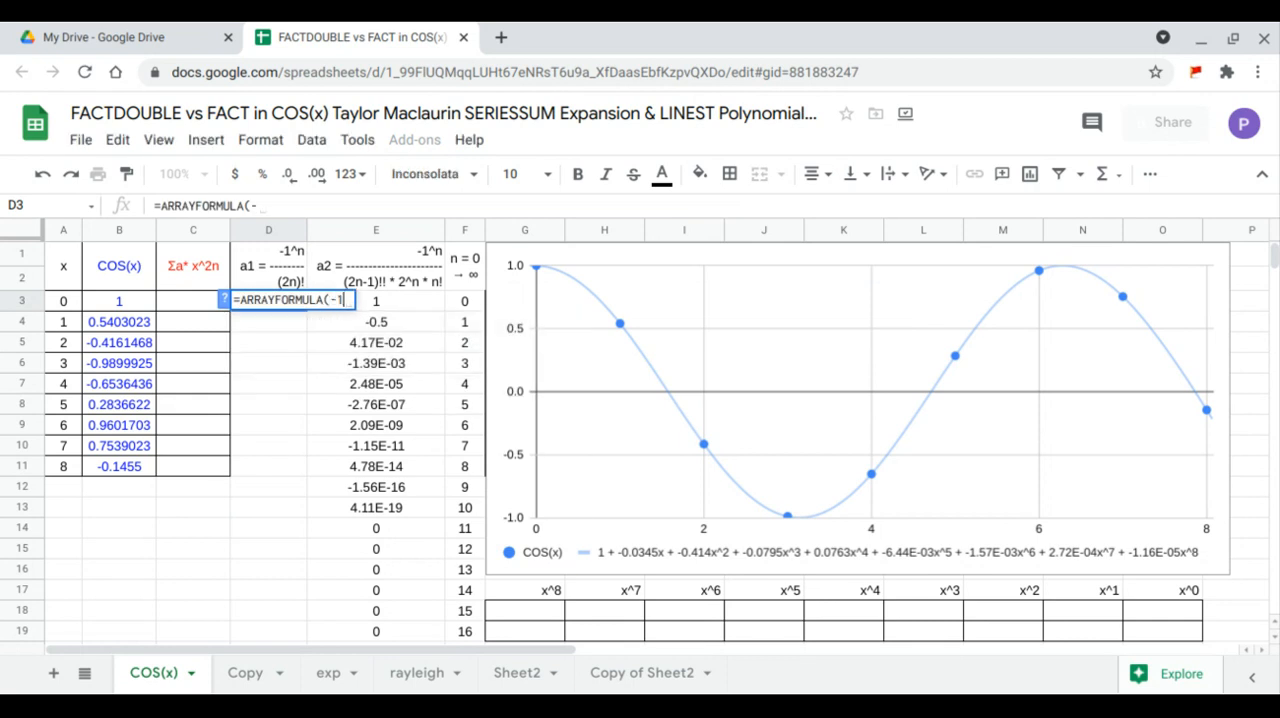
type("^")
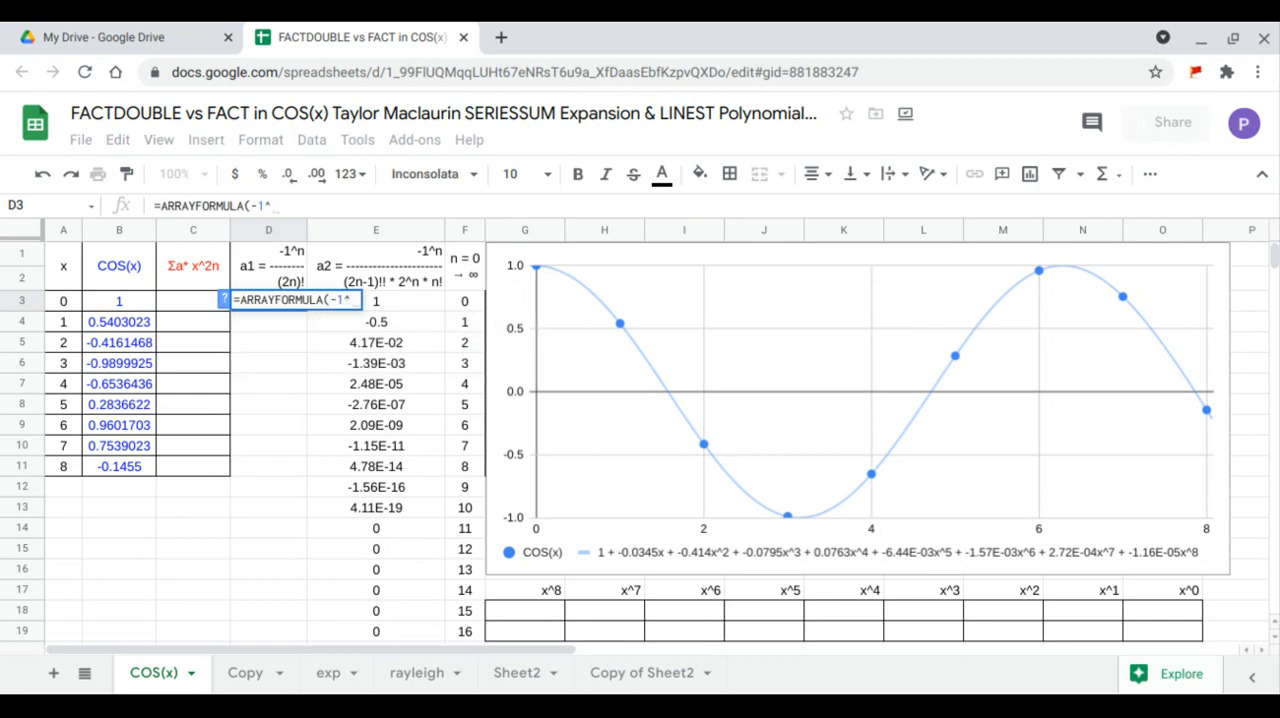
left_click_drag(464, 306, 458, 628)
type("/")
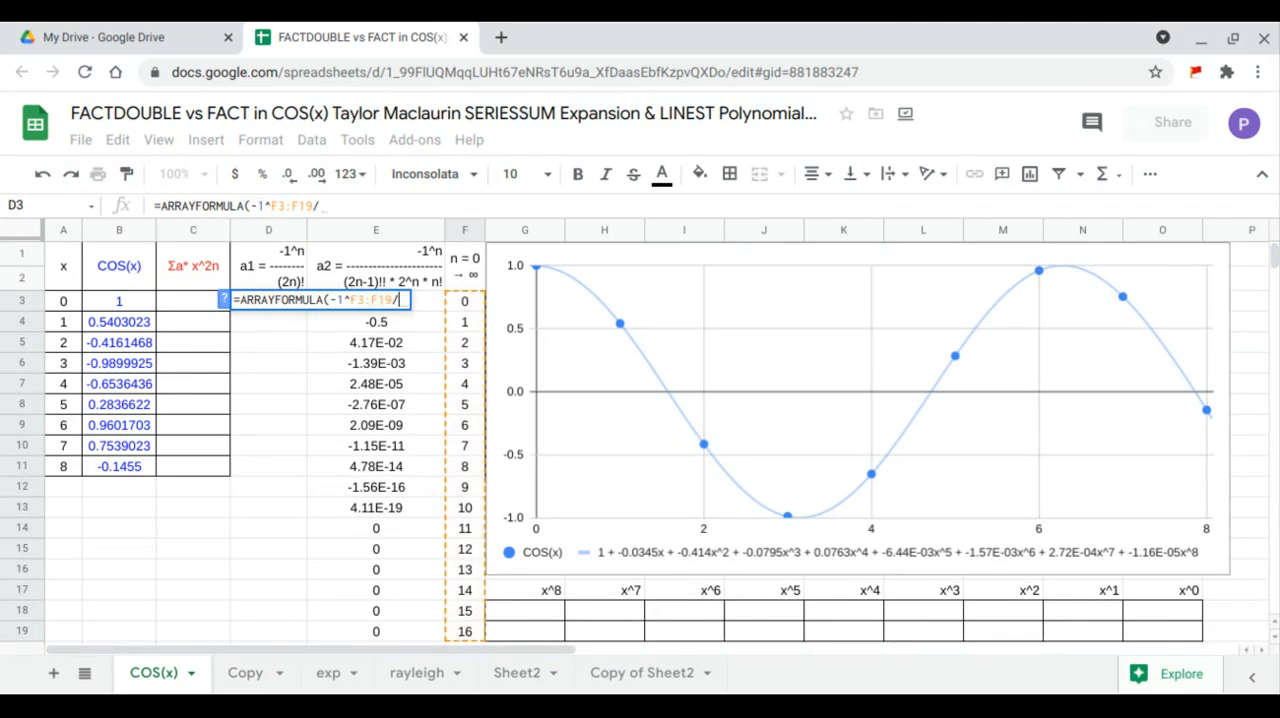
type("FACT(")
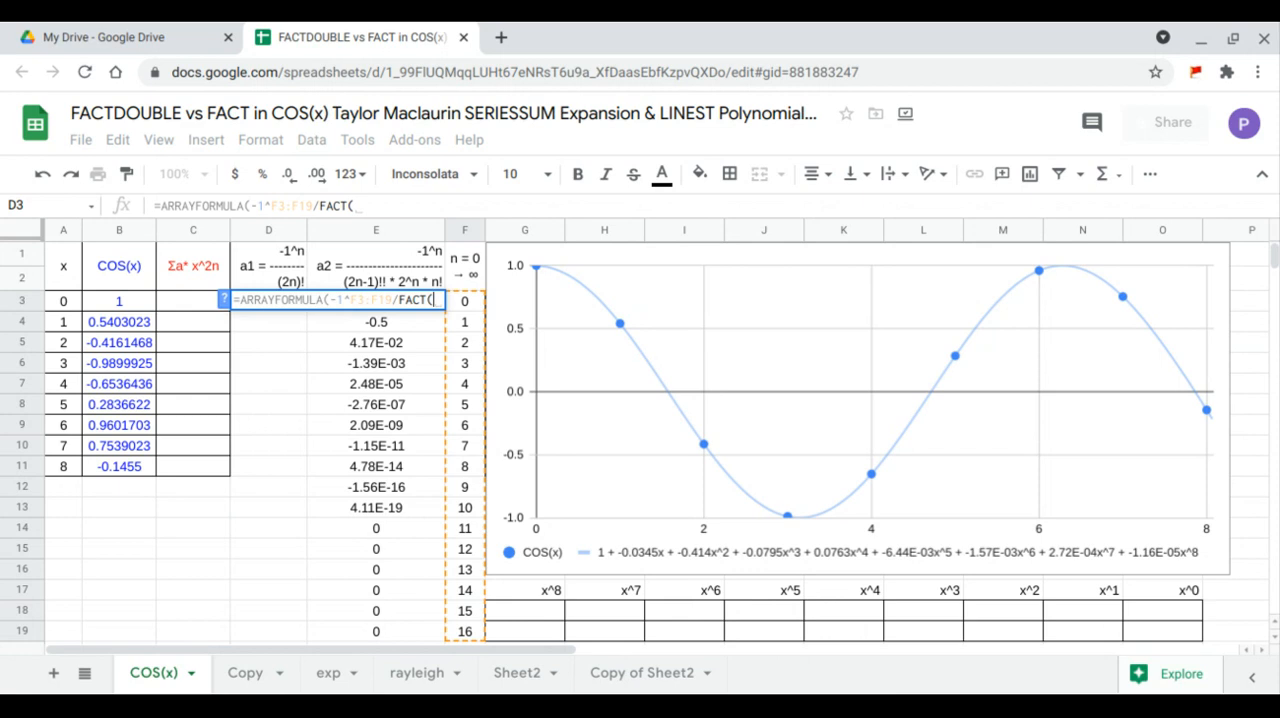
type("2*")
- Complete the D3 denominator as FACT(2*F3:F19), enter the array formula, and select D3:E19 to compare both coefficient columns
left_click(392, 203)
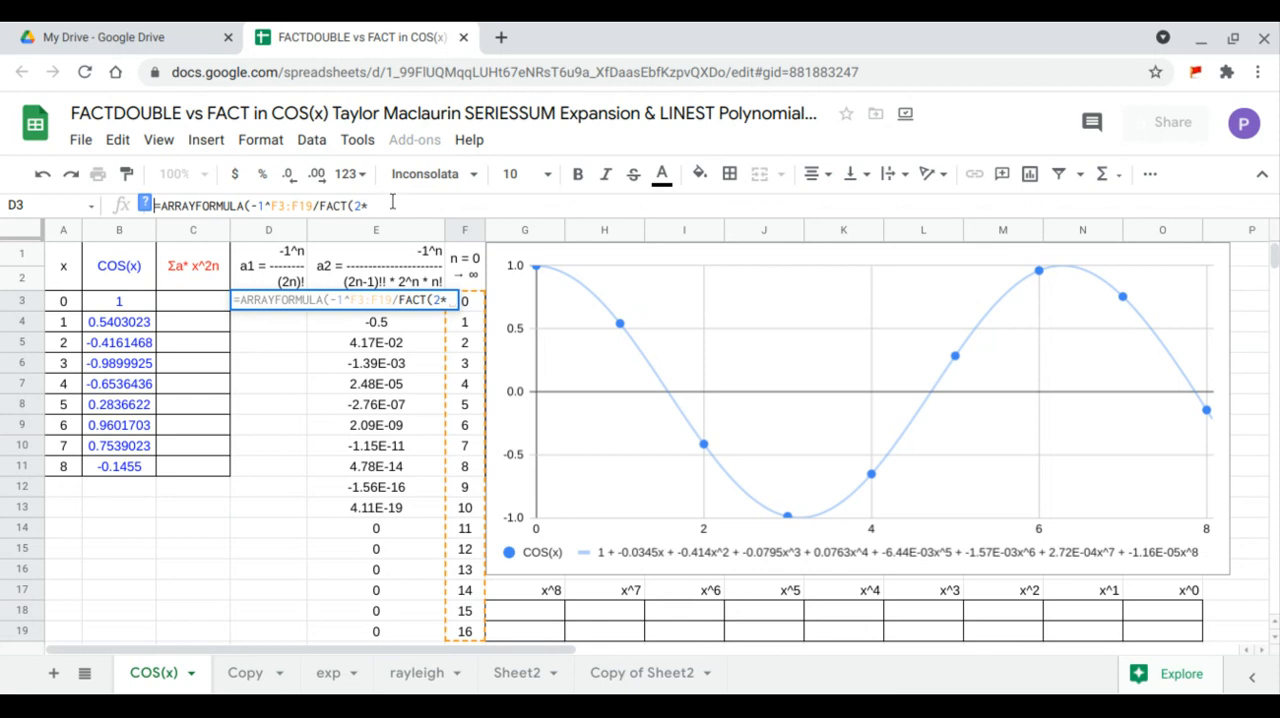
type("F3:F19")
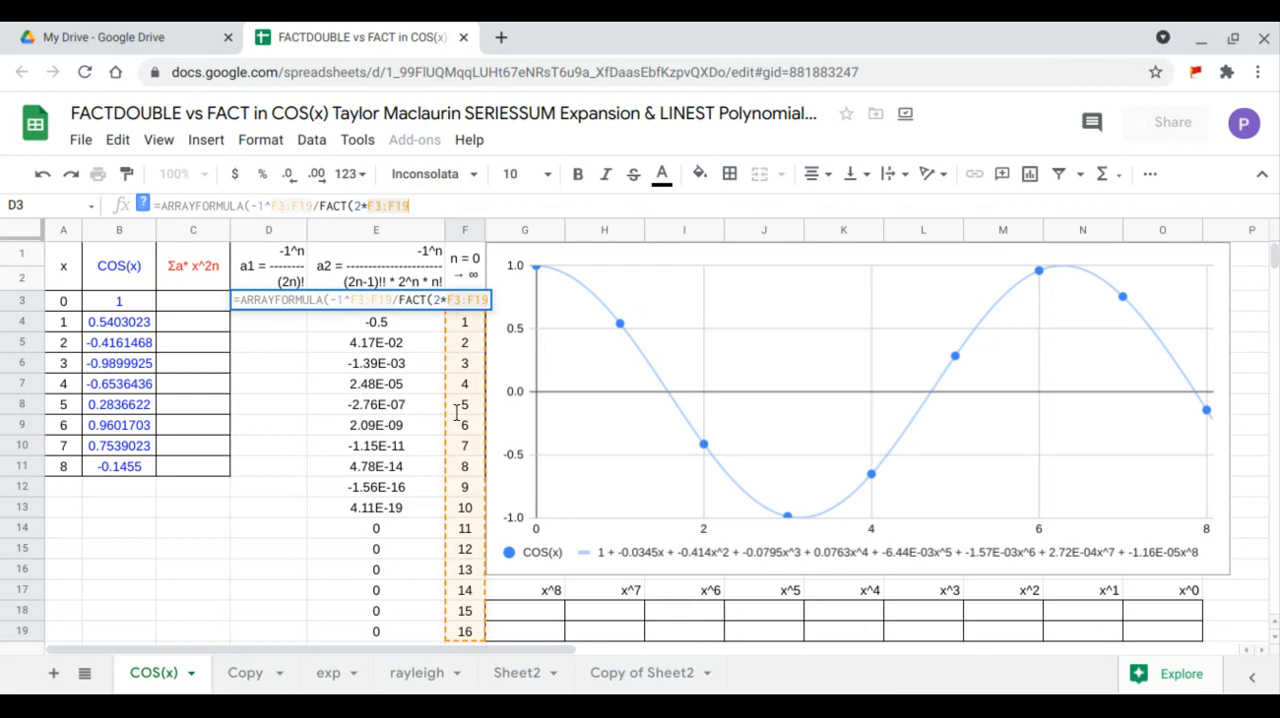
type(")")
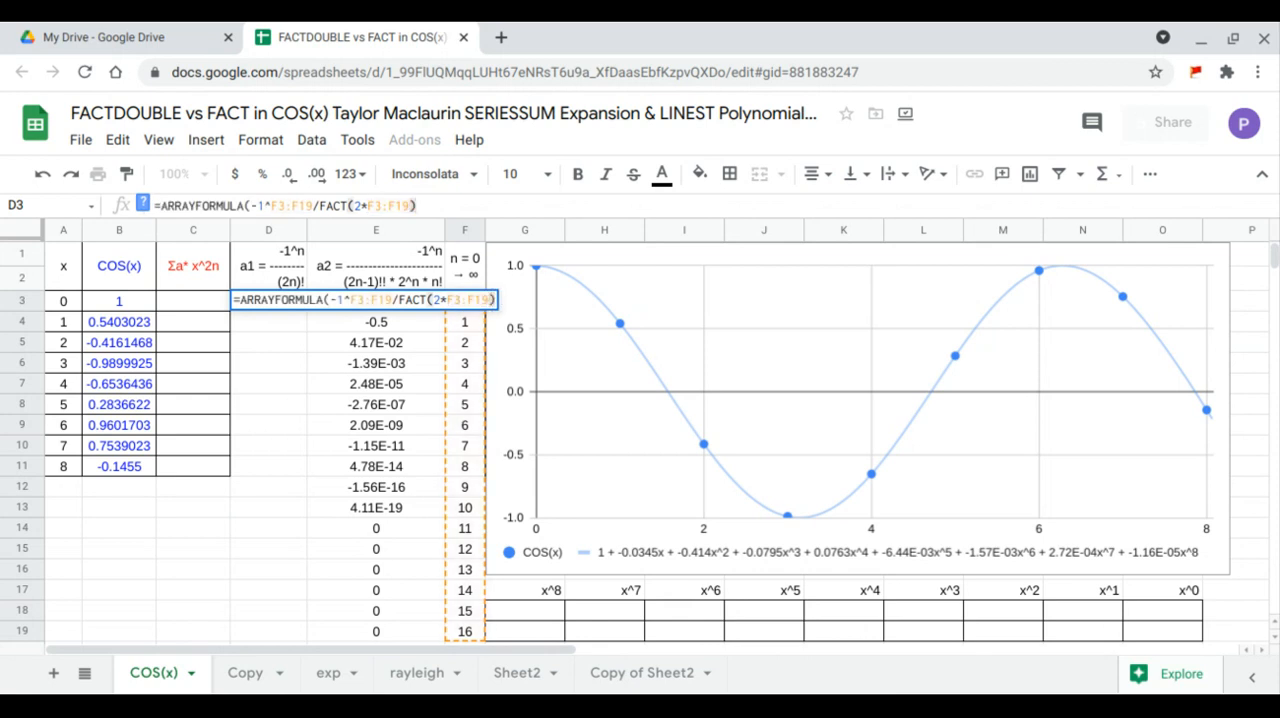
key("Return")
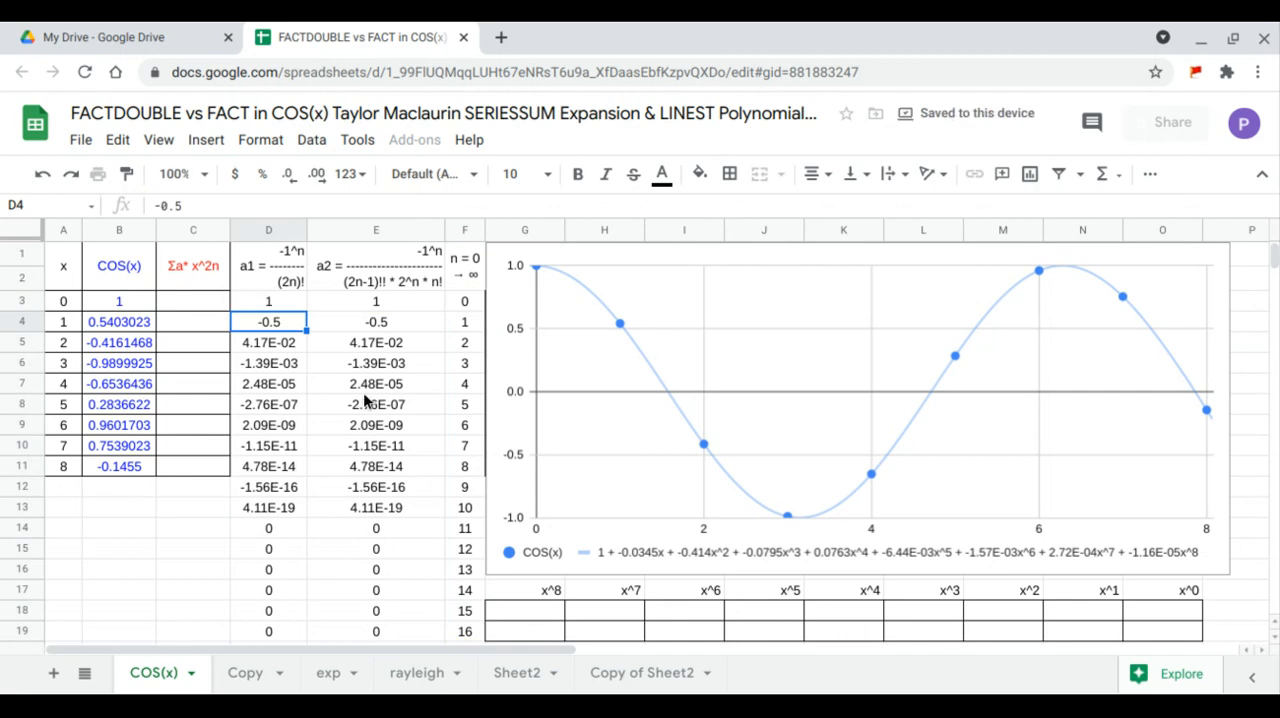
left_click_drag(268, 309, 398, 626)
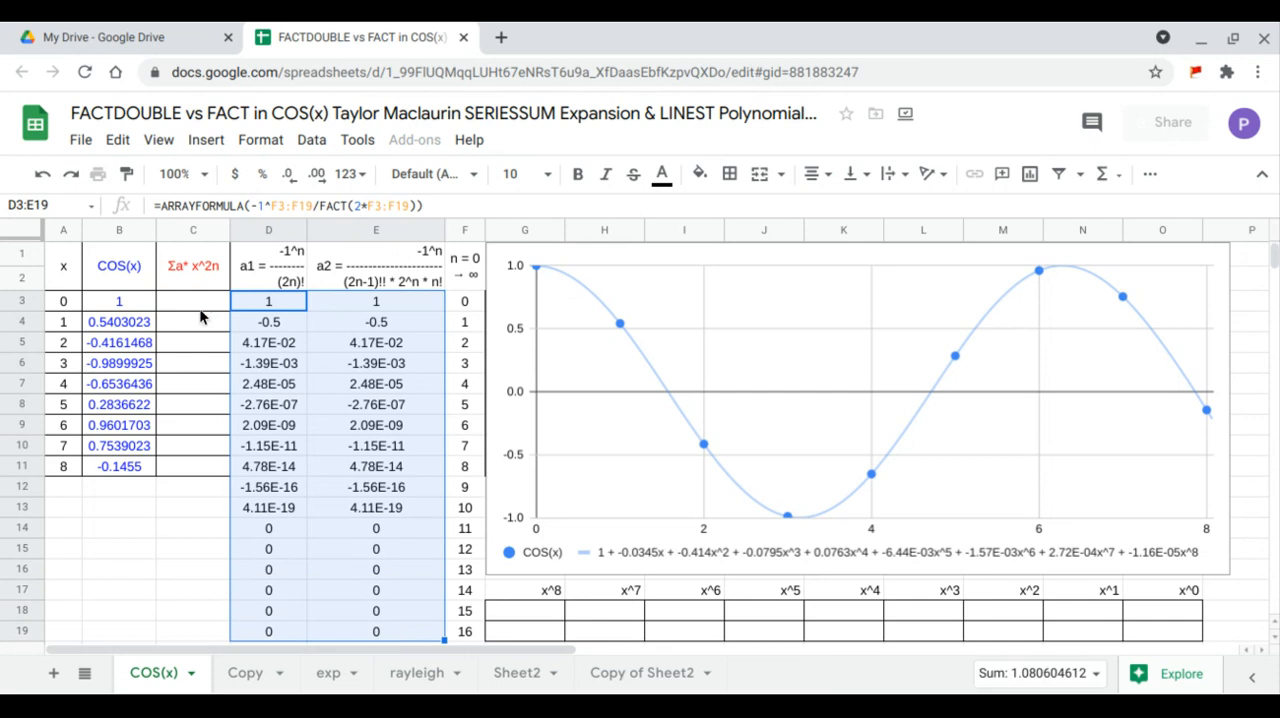
- Begin an ARRAYFORMULA with a nested SERIESSUM in C3, using A3:A11 as the x argument
left_click(200, 310)
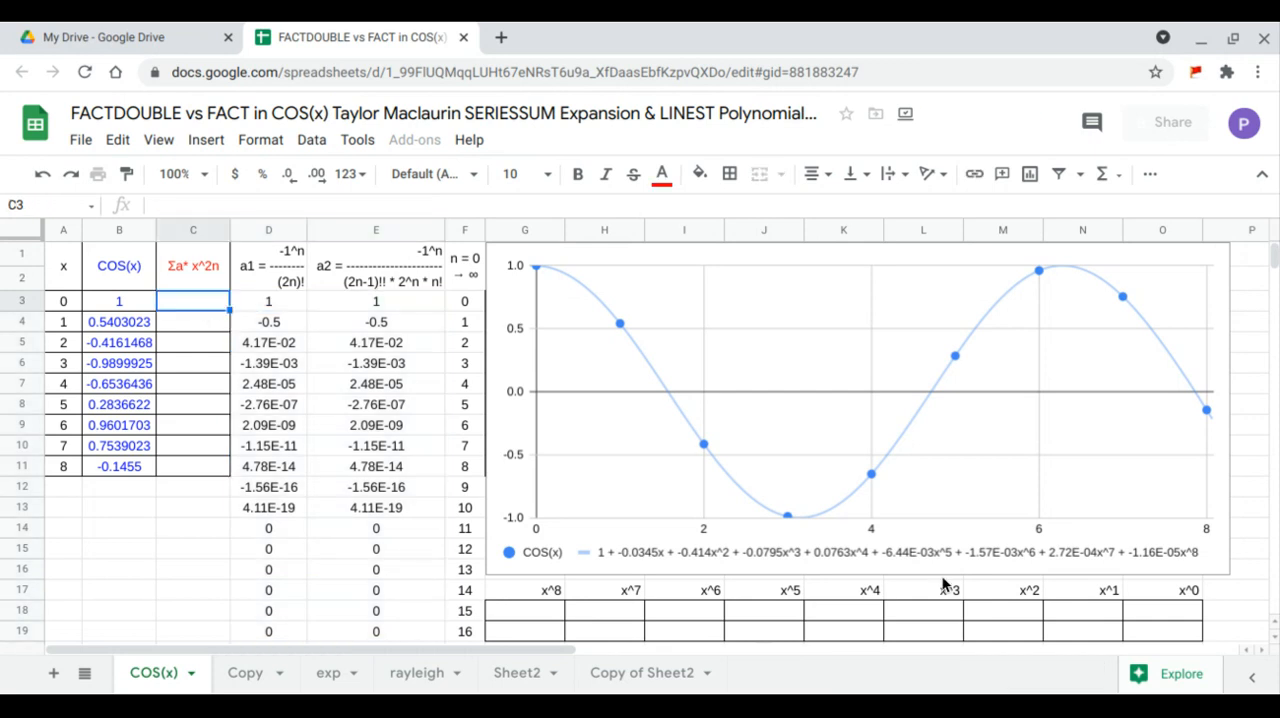
type("=")
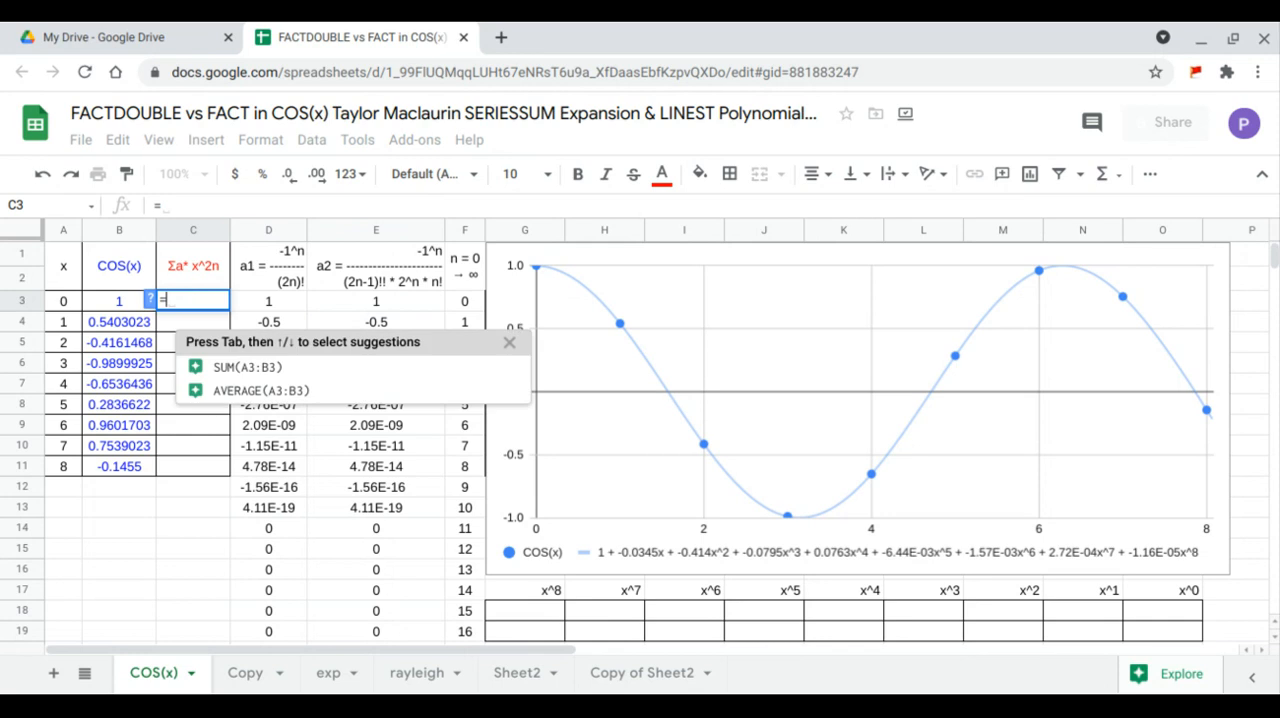
type("ARRAYFORMULA(SERIESSUM(")
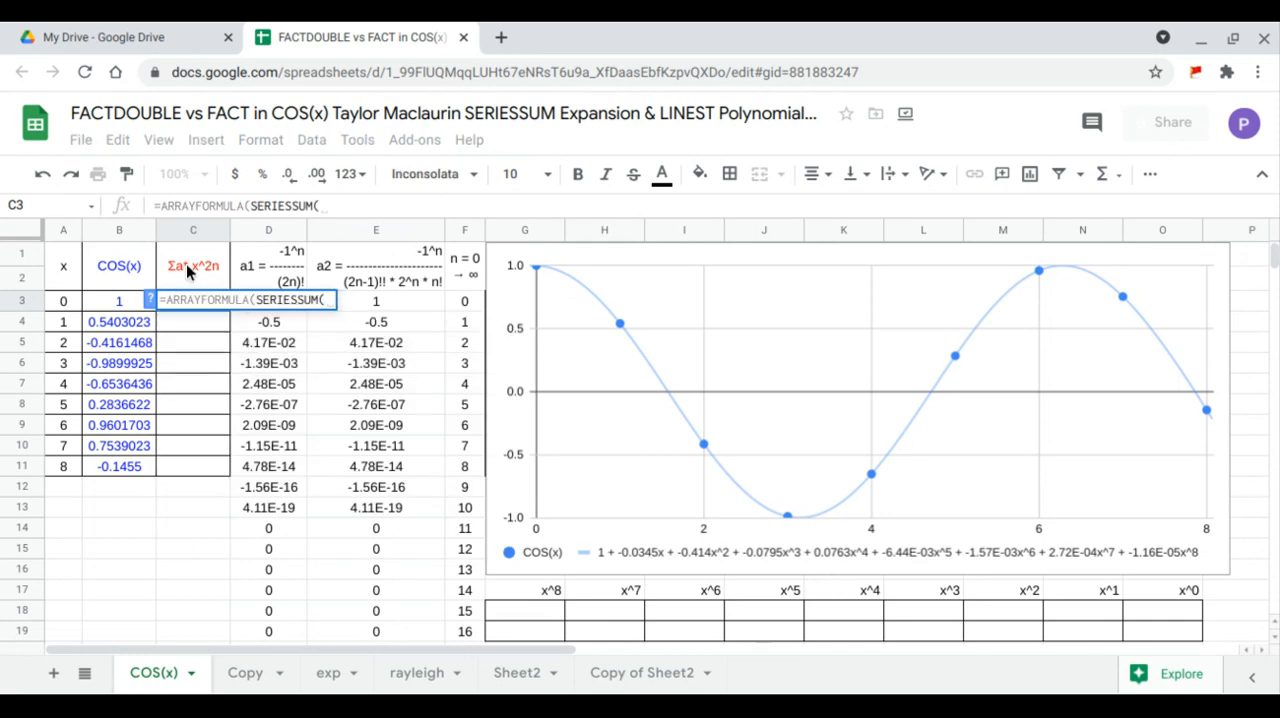
left_click_drag(63, 301, 63, 470)
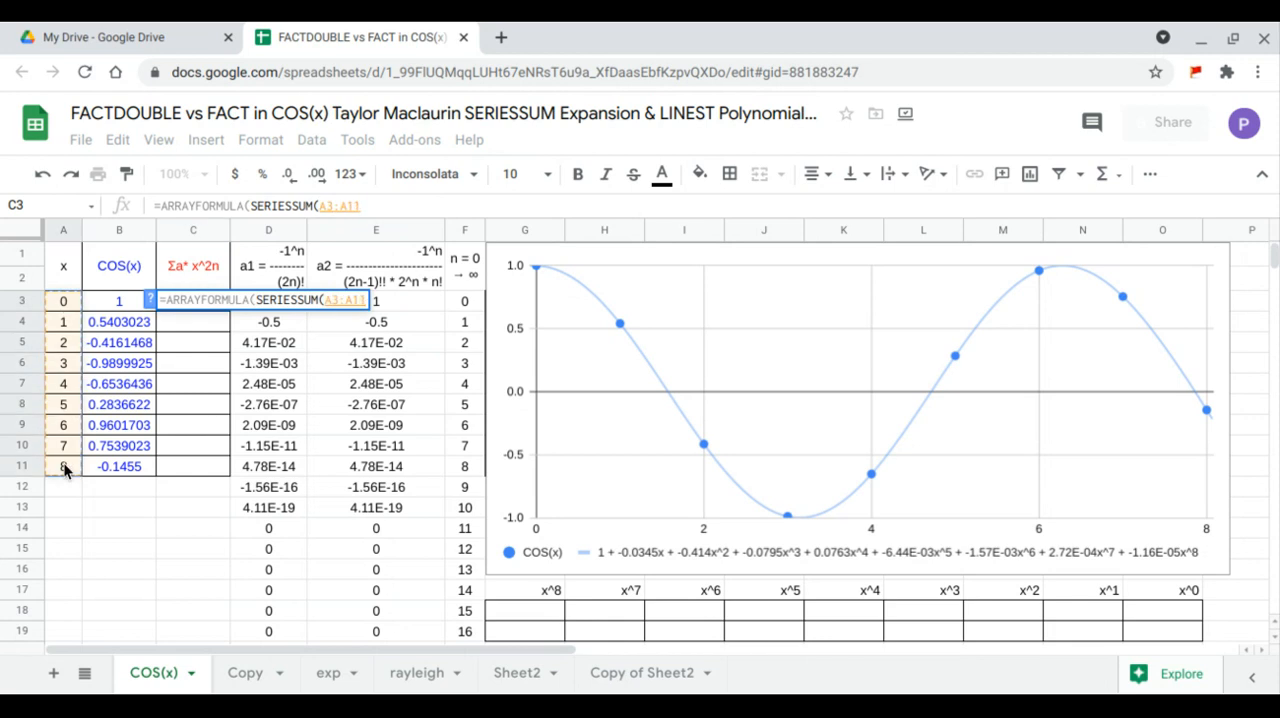
type(",")
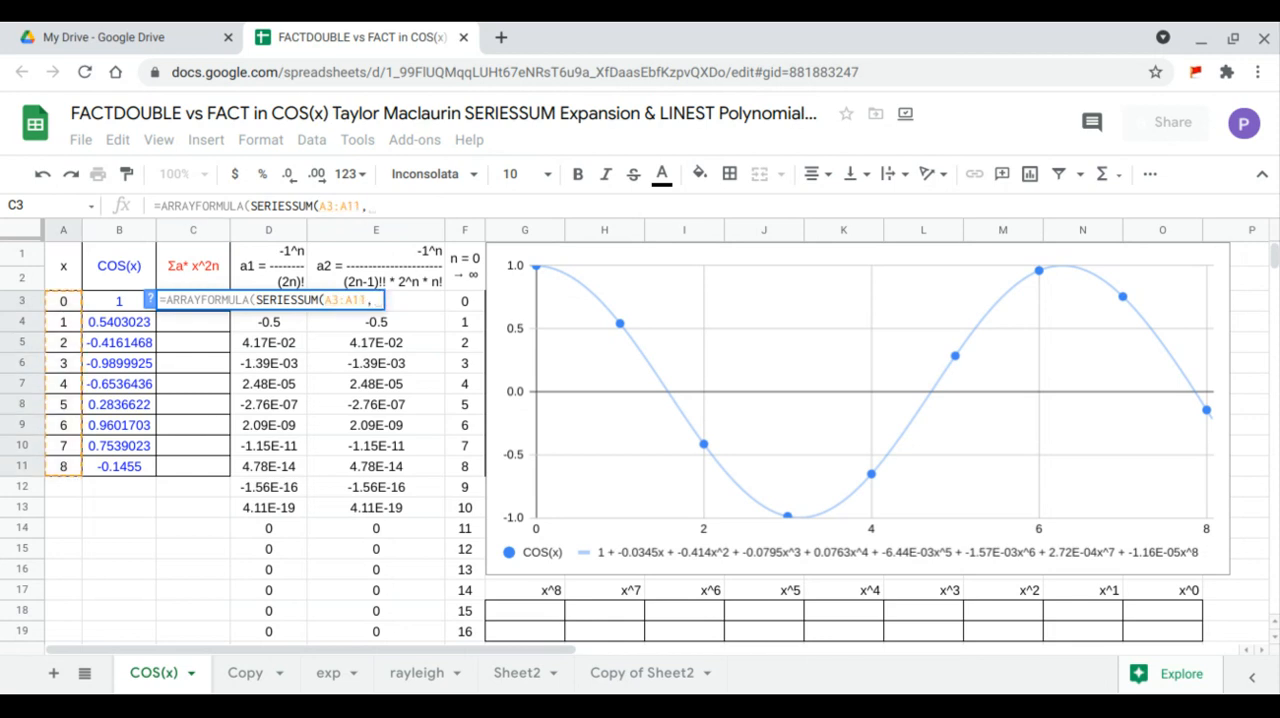
type("0,2,")
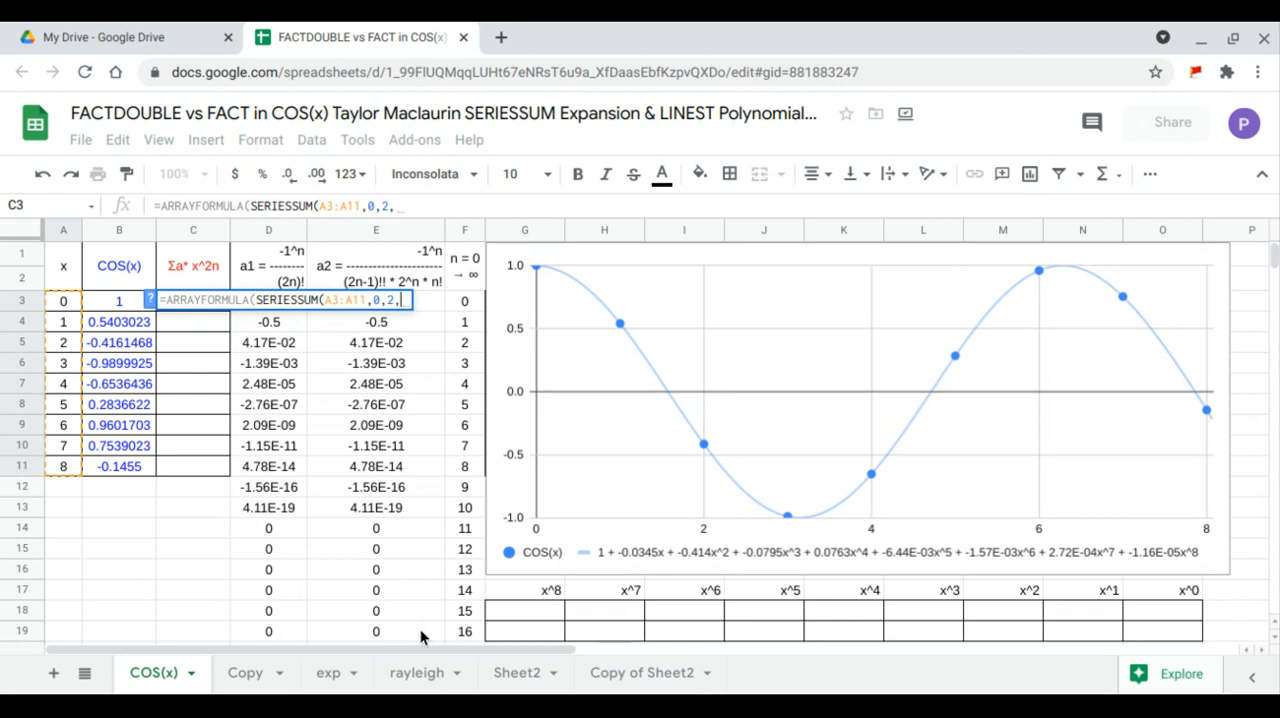
- Complete SERIESSUM in C3 with initial power 0, step 2 and coefficients E3:E19, and enter the formula
left_click_drag(420, 629, 410, 309)
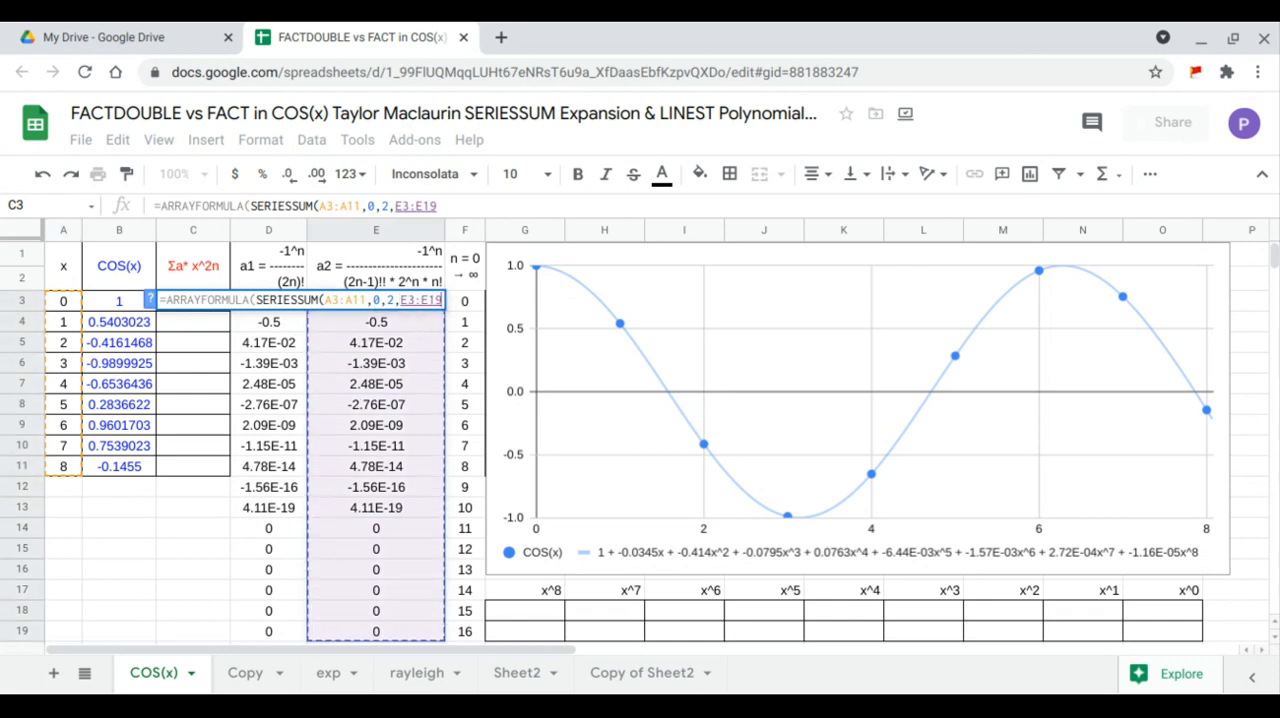
key("Return")
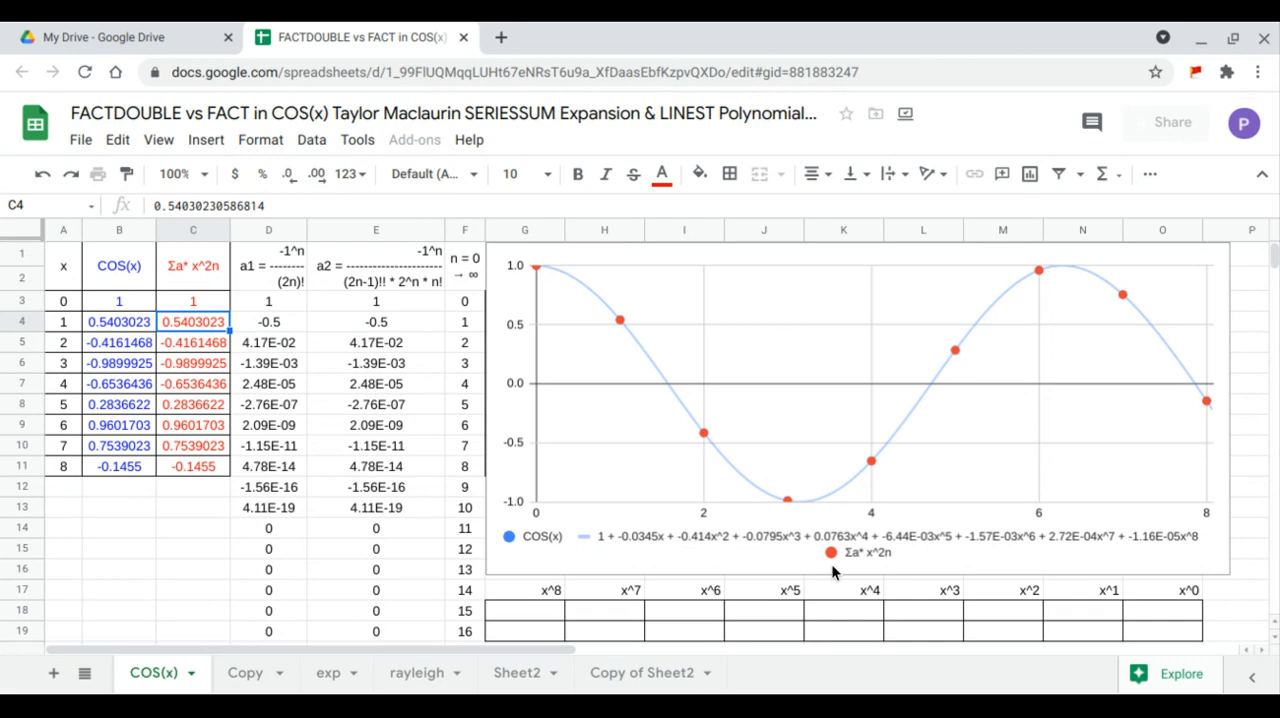
- Edit the chart's series settings, applied to all series, to add a trendline of type Polynomial
left_click(1193, 287)
left_click(1215, 259)
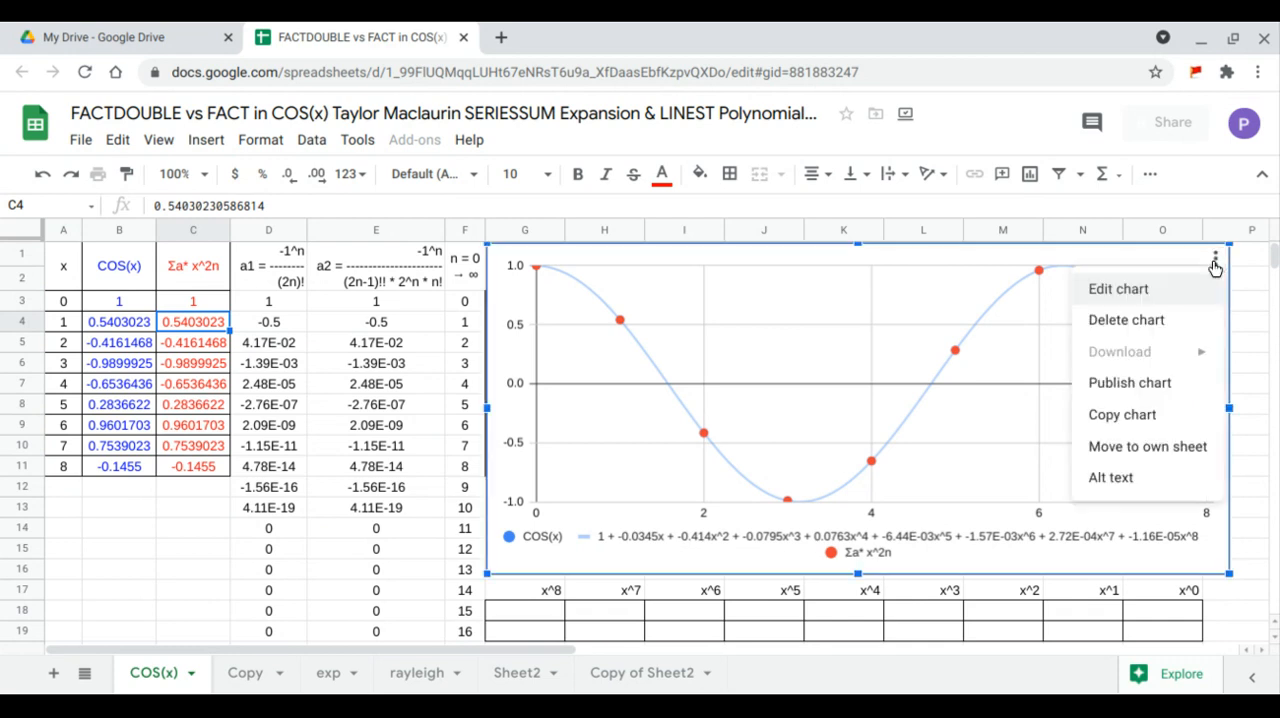
left_click(1165, 292)
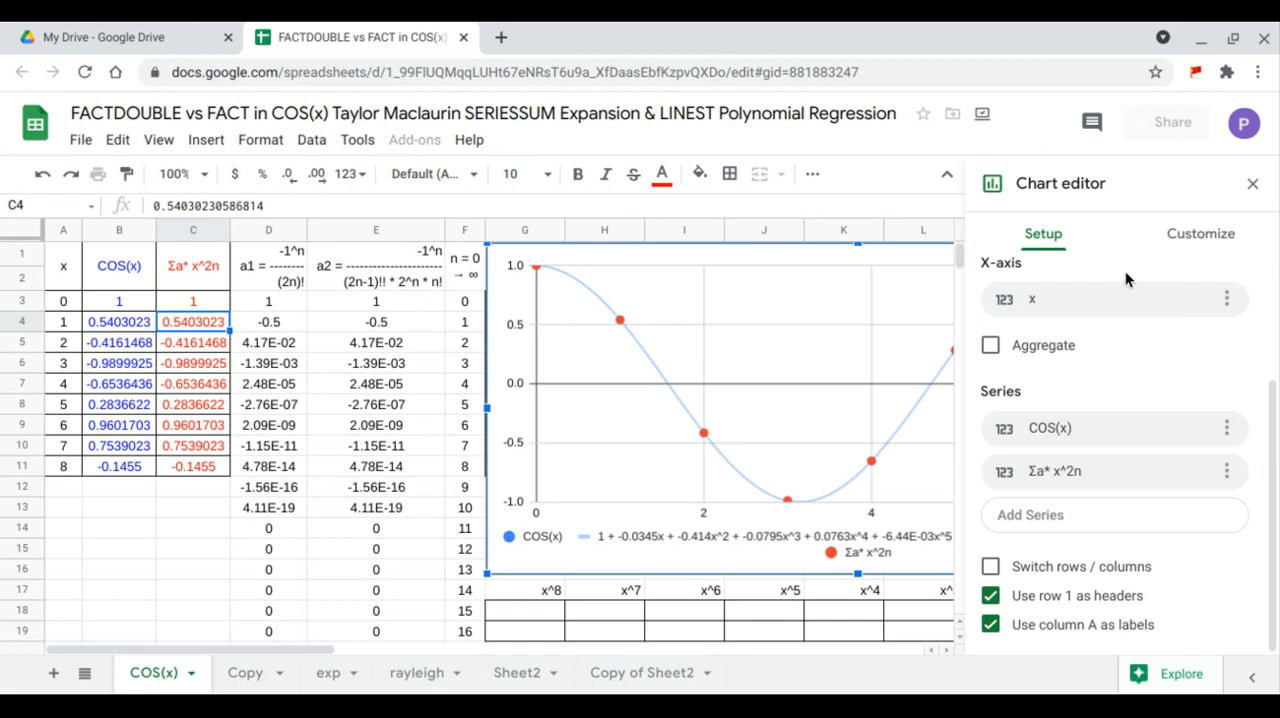
left_click(1175, 234)
left_click(1049, 375)
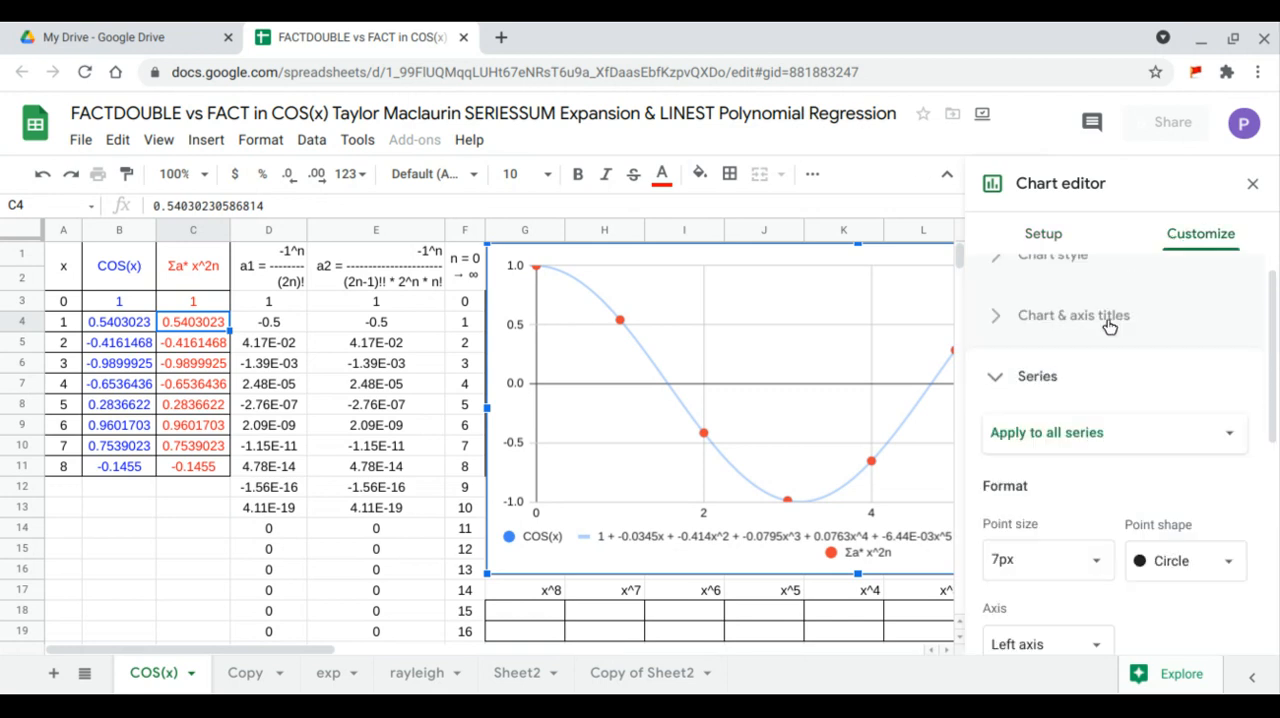
scroll(1108, 322, "down", 5)
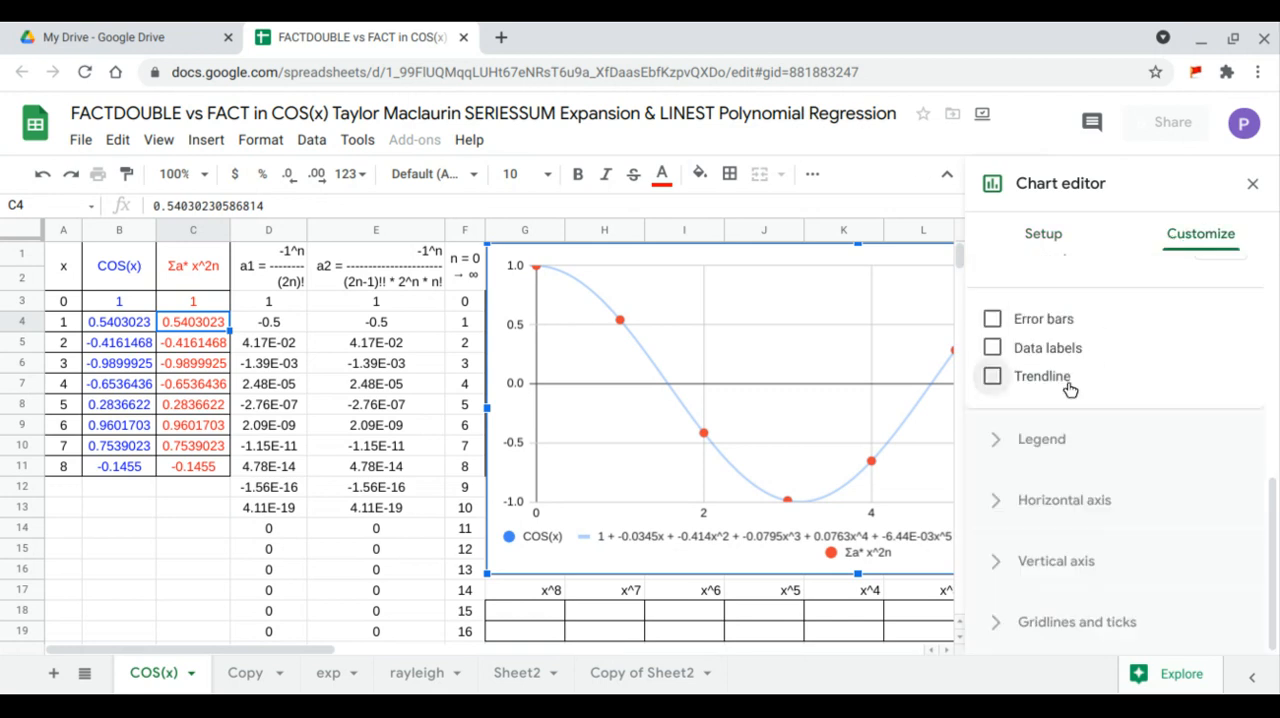
left_click(1066, 380)
left_click(1091, 381)
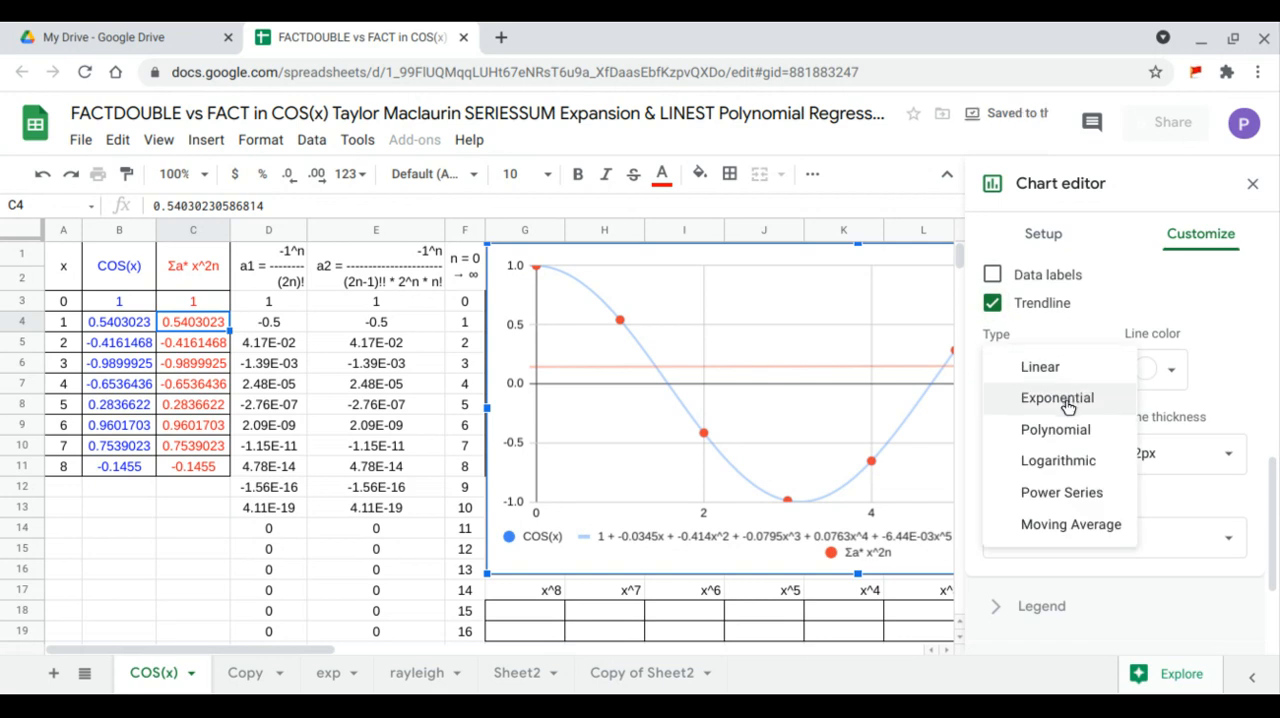
left_click(1061, 430)
- Set the trendline's polynomial degree to 8 and its label to Use Equation, and close the chart editor
scroll(1062, 432, "down", 1)
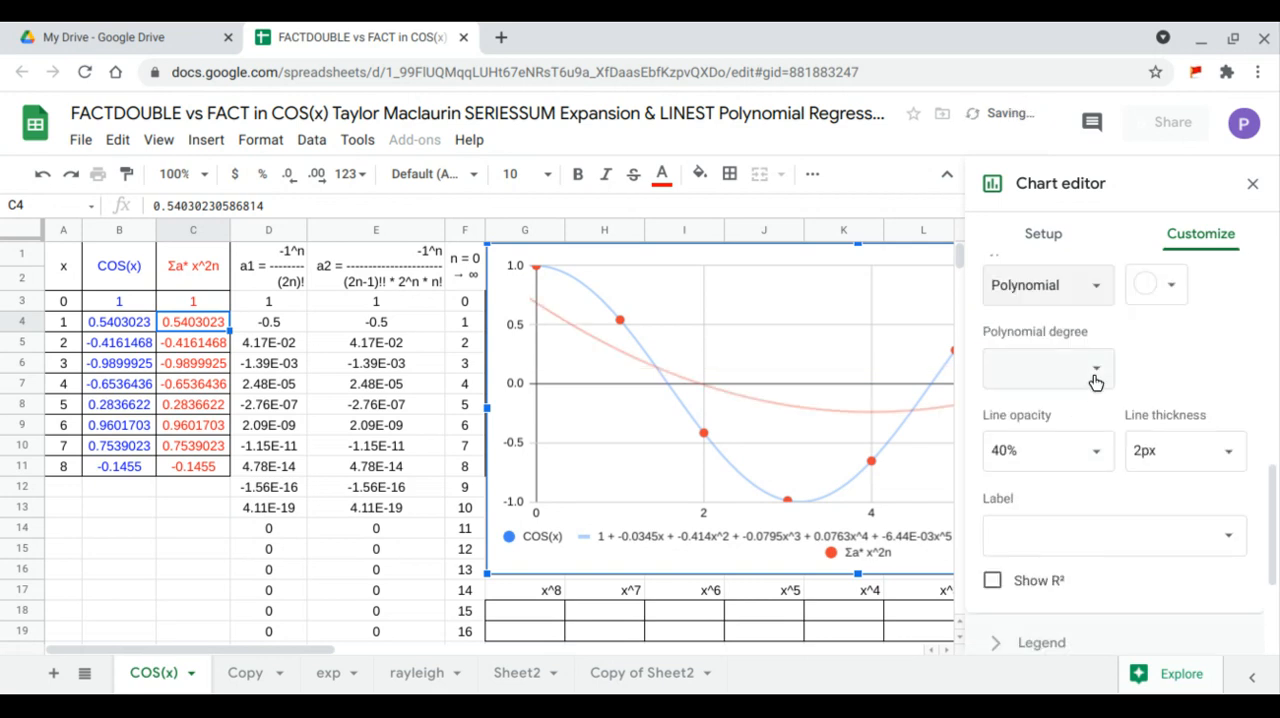
left_click(1094, 368)
left_click(1019, 537)
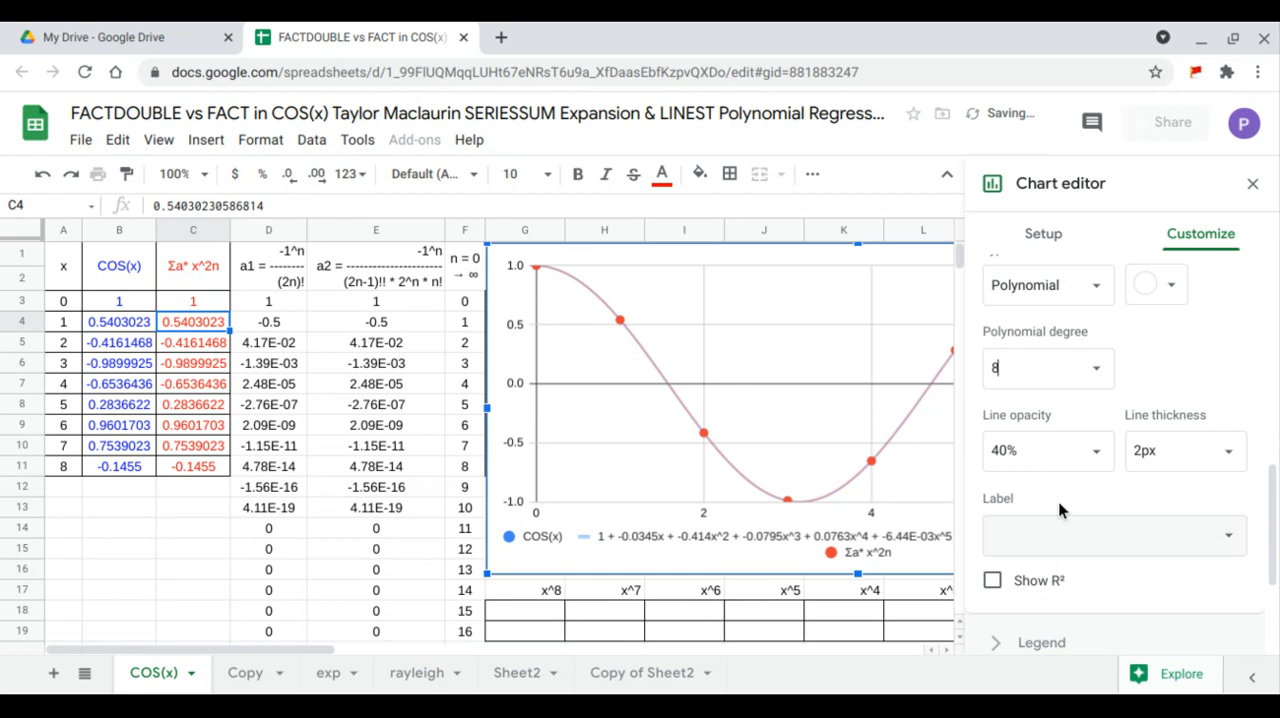
scroll(1064, 494, "down", 2)
left_click(1133, 456)
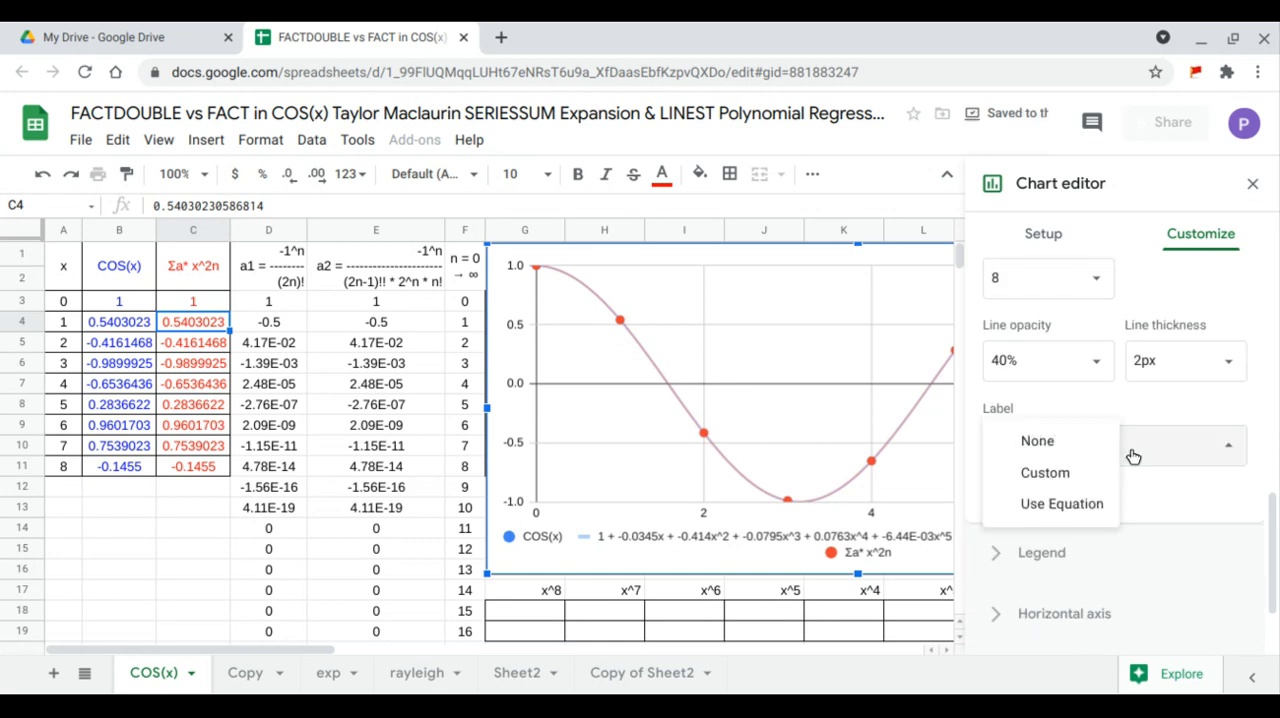
left_click(1066, 504)
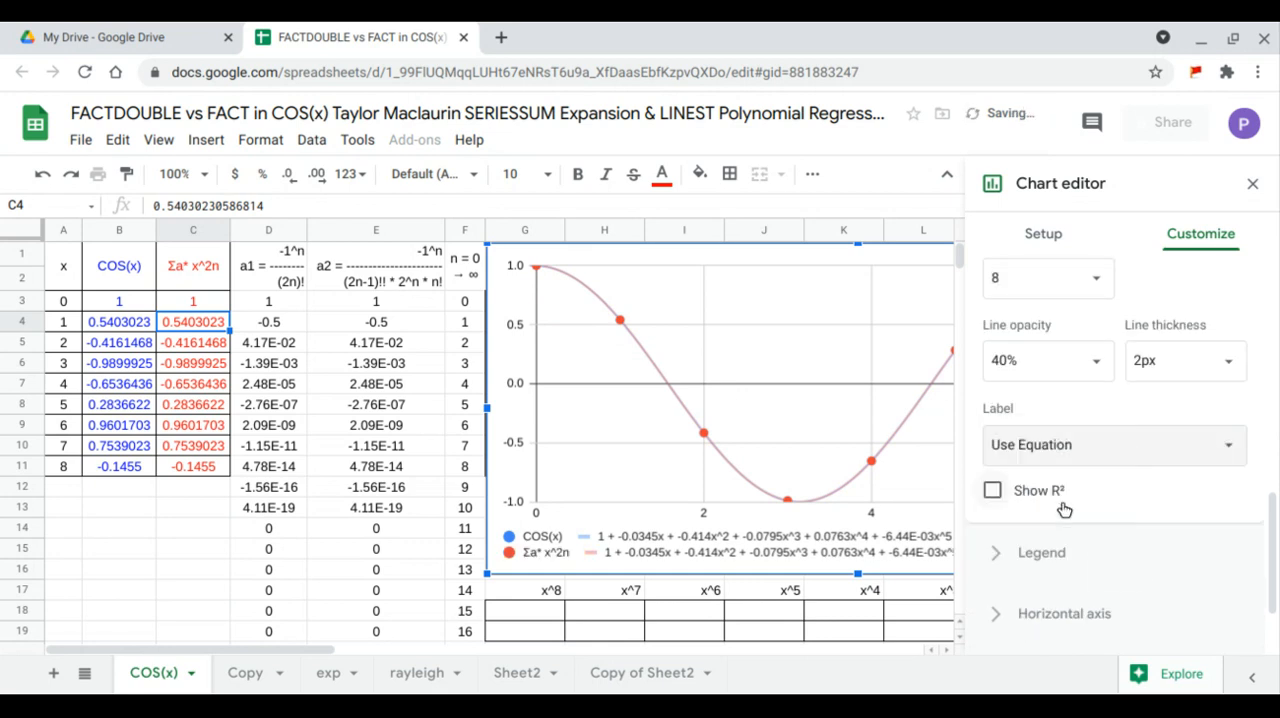
left_click(1252, 183)
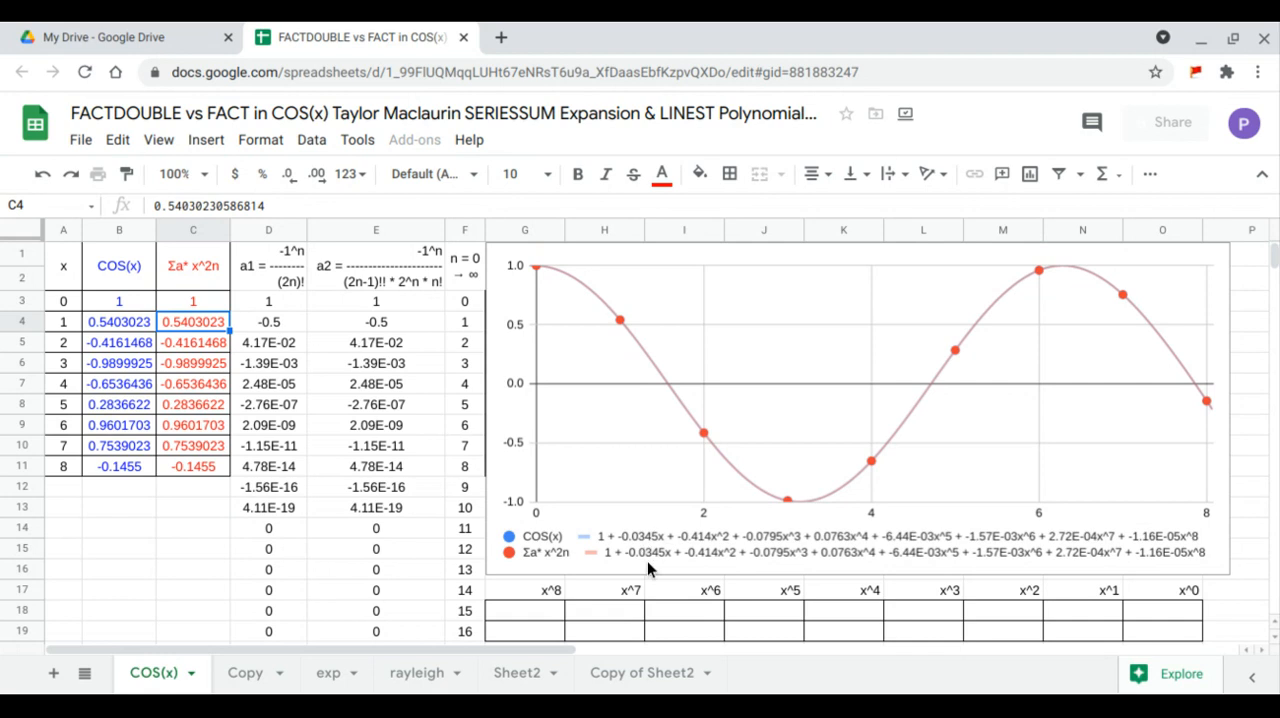
- Move the chart beyond column O to uncover the x^ table, and enter =TRANSPOSE(F3:F11) in G1 for the exponents
left_click(507, 452)
left_click_drag(507, 452, 1243, 450)
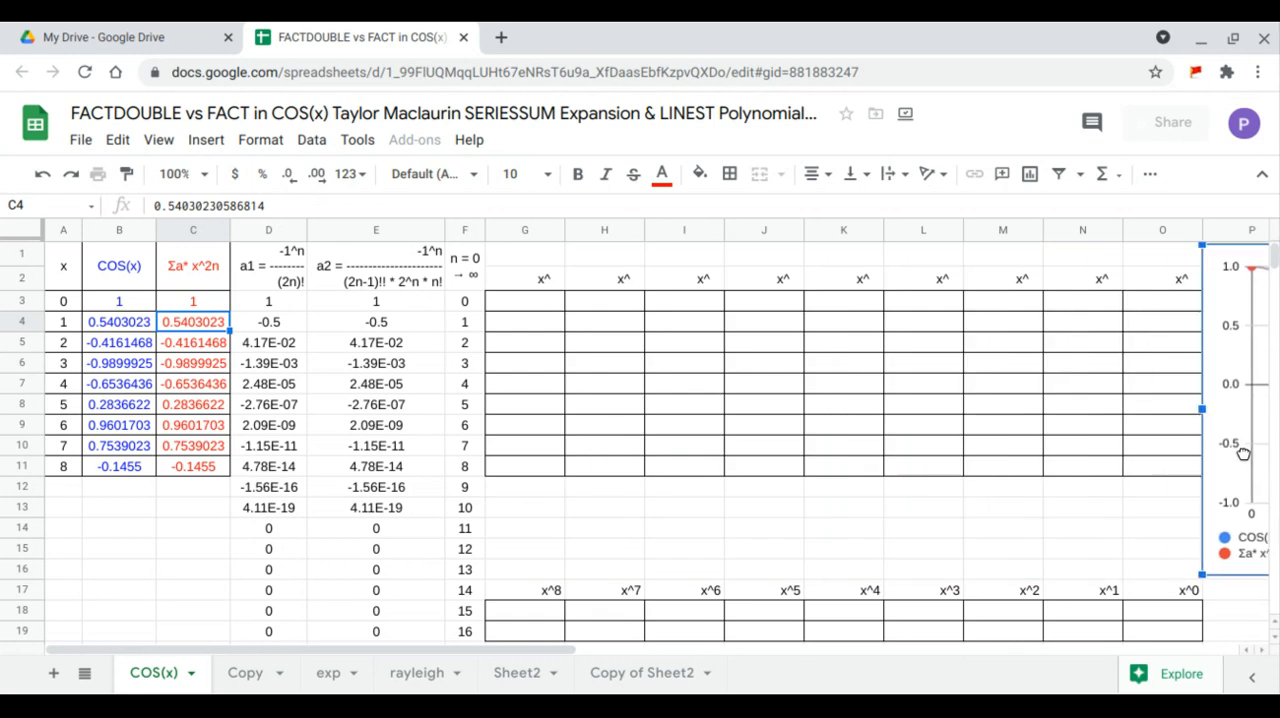
left_click(538, 262)
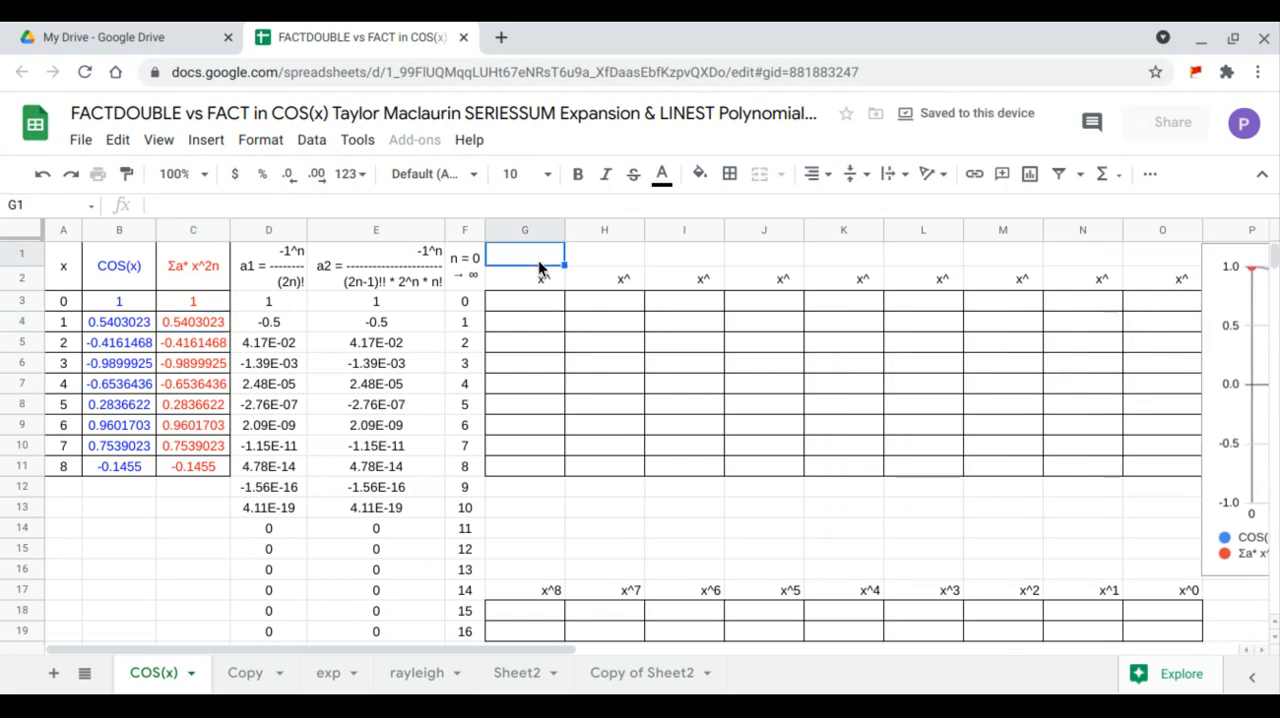
type("=TRANSPOSE(")
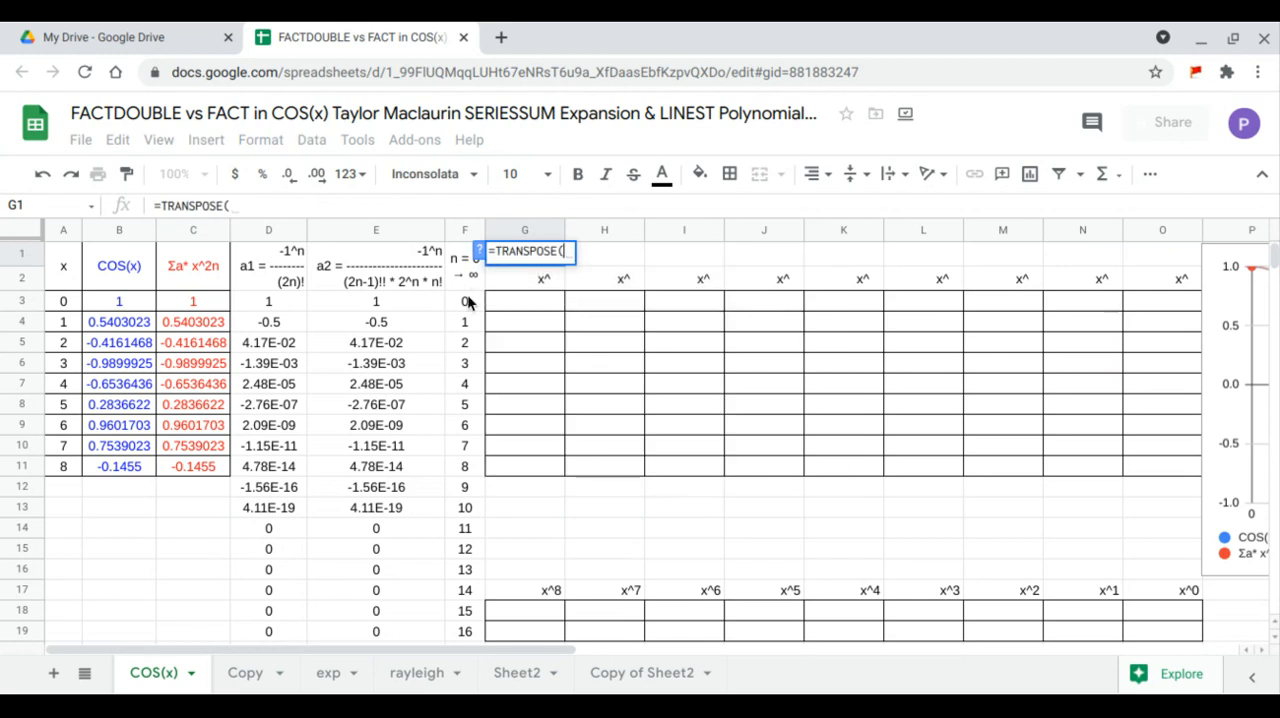
left_click_drag(470, 303, 472, 468)
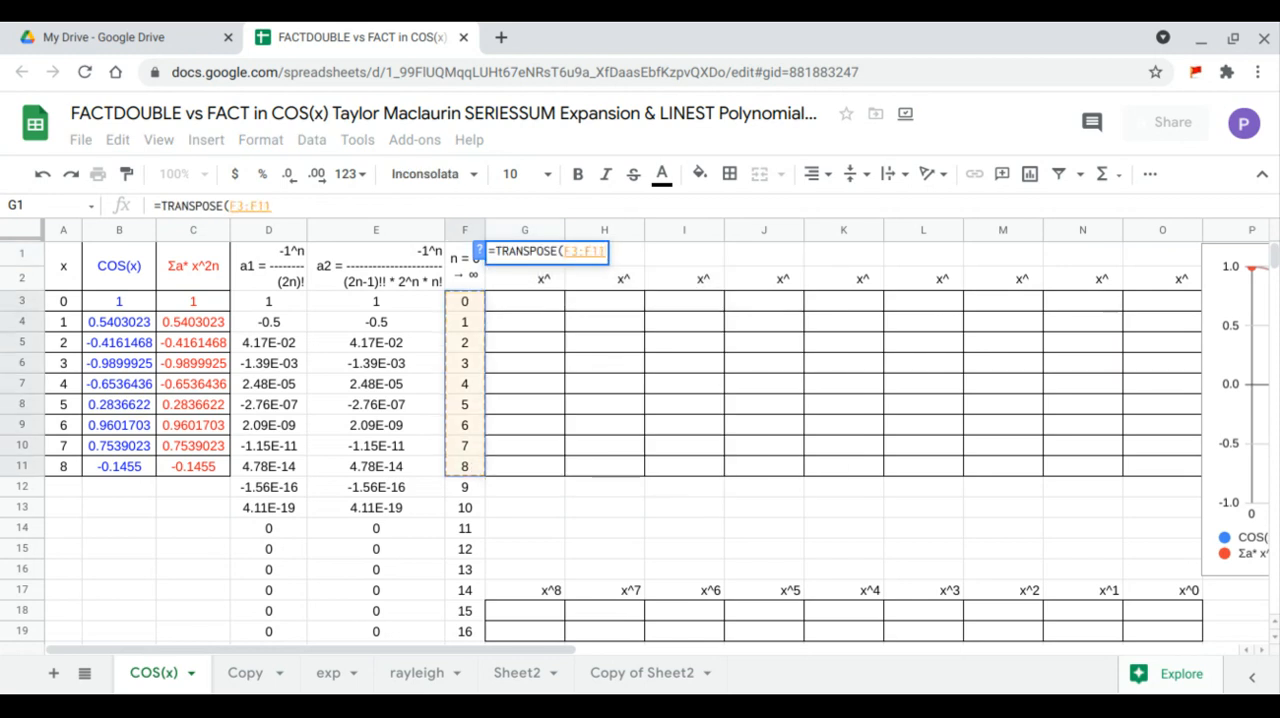
key("Return")
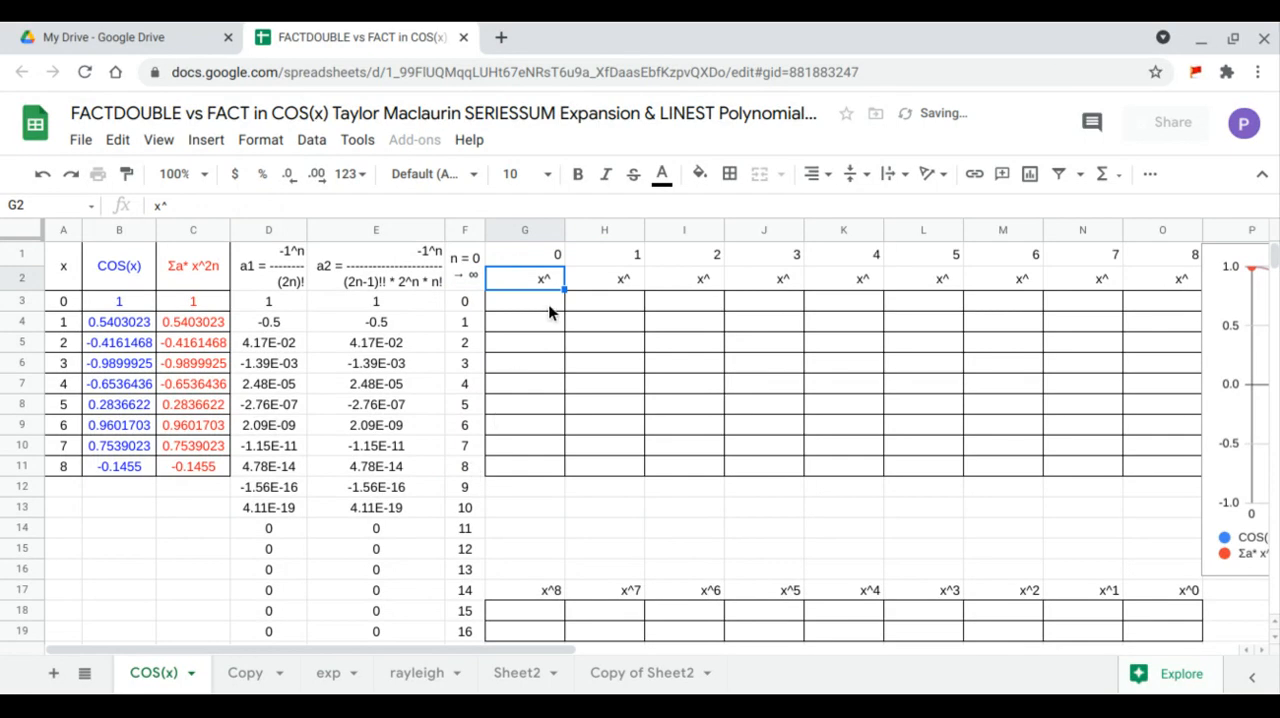
- In G3, enter a nested ARRAYFORMULA raising the x values A3:A11 to the exponents in G1:O1 to fill the power table
left_click(548, 304)
type("=")
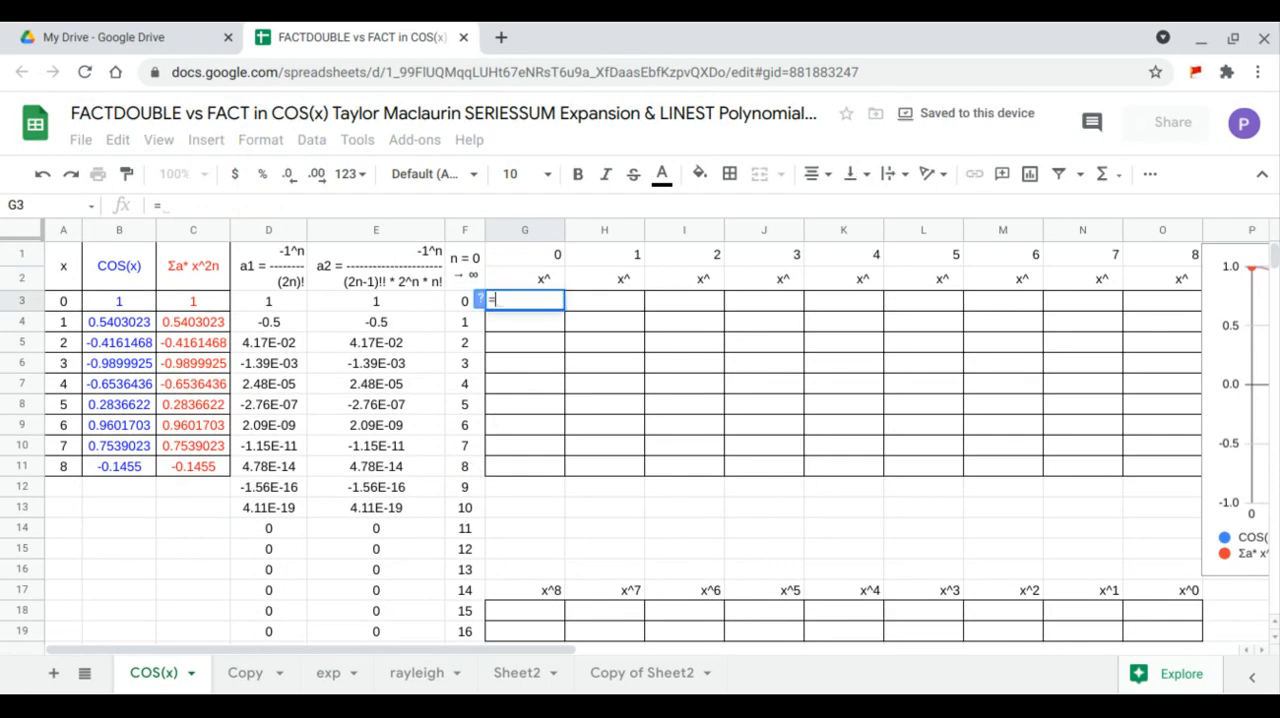
type("arr")
key("Tab")
type("arr")
key("Tab")
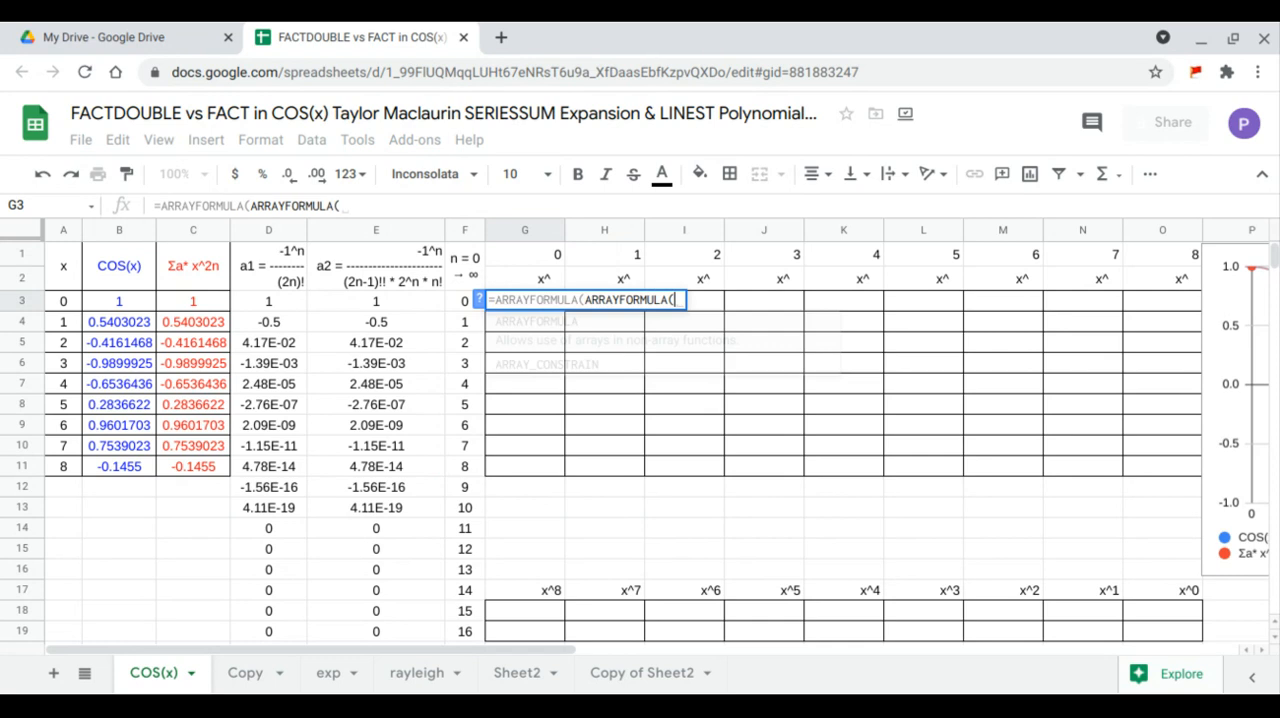
left_click_drag(68, 302, 66, 467)
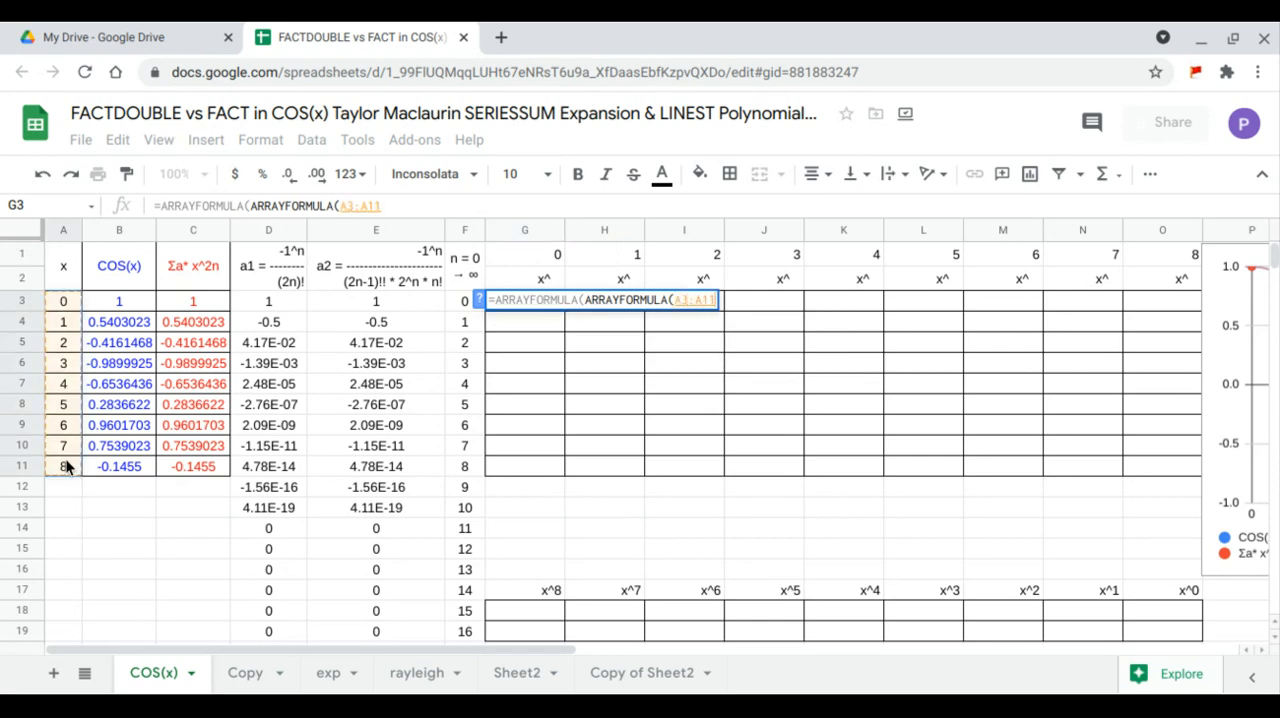
type(")^")
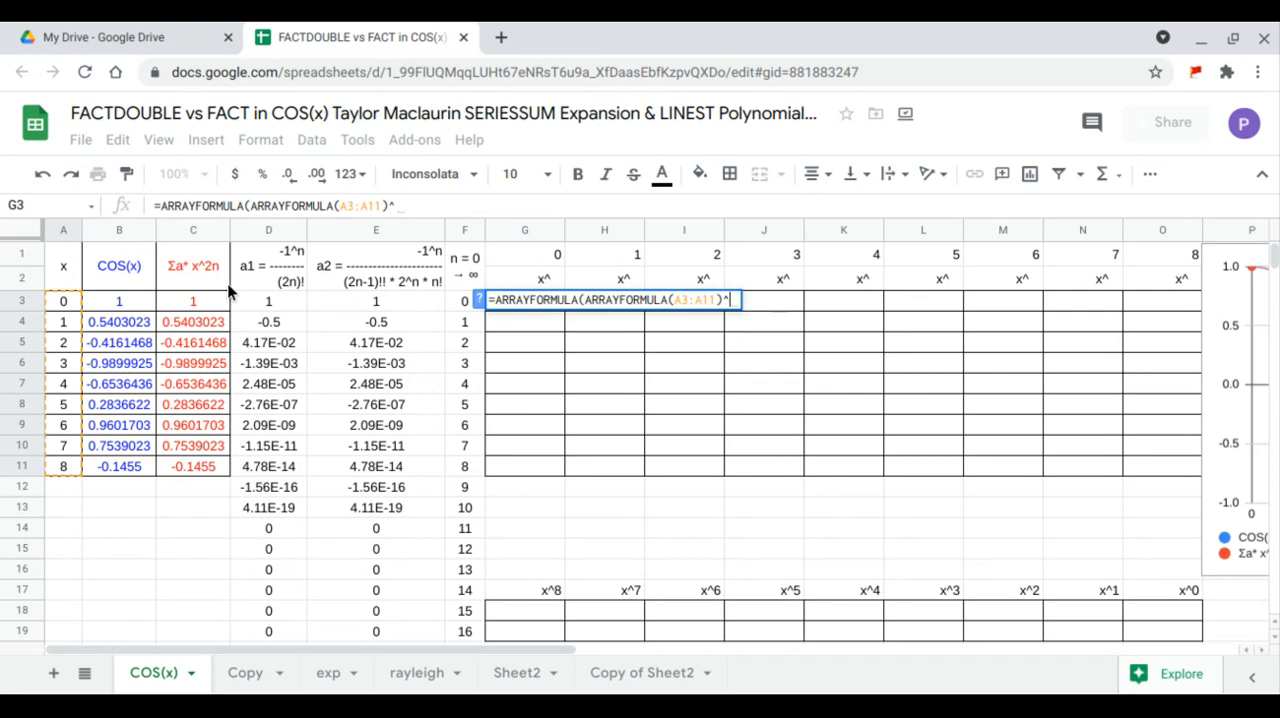
left_click_drag(545, 260, 1137, 254)
key("Return")
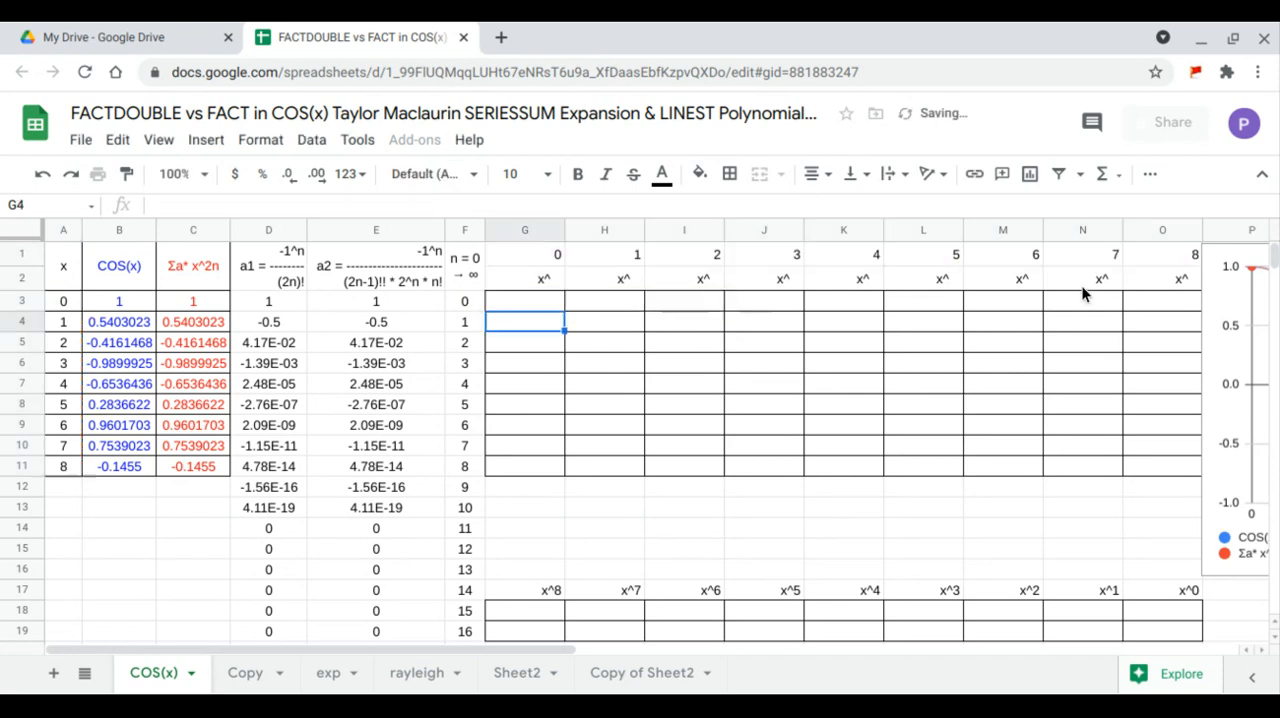
- Enter =LINEST(B3:B11,H3:O11) in G18 to compute the polynomial coefficients for COS(x)
left_click(527, 615)
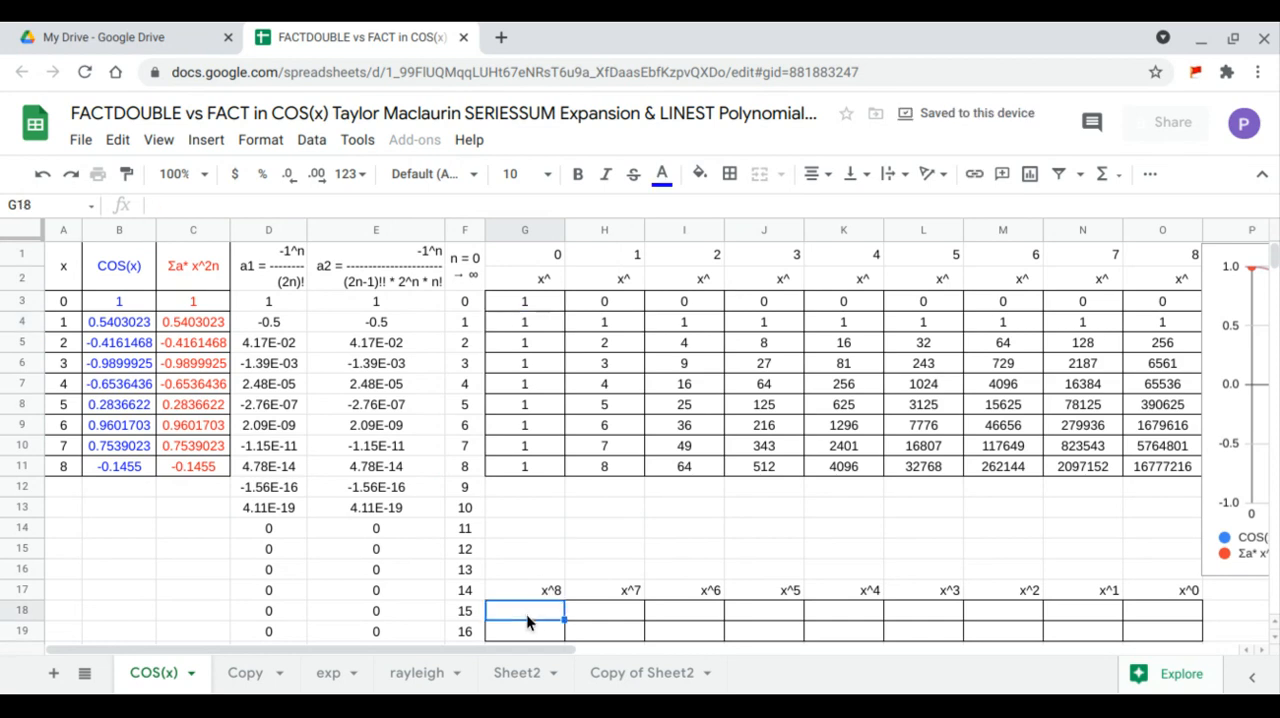
type("=li")
key("Tab")
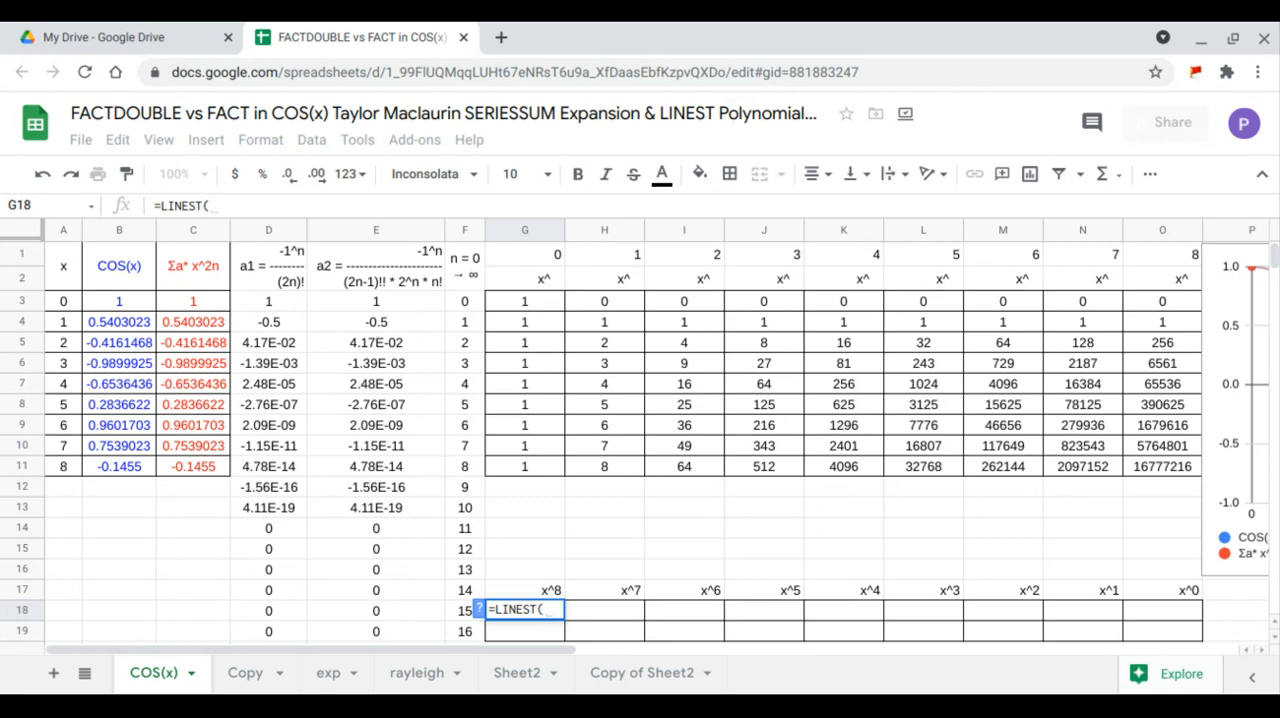
left_click_drag(137, 308, 133, 468)
type(",")
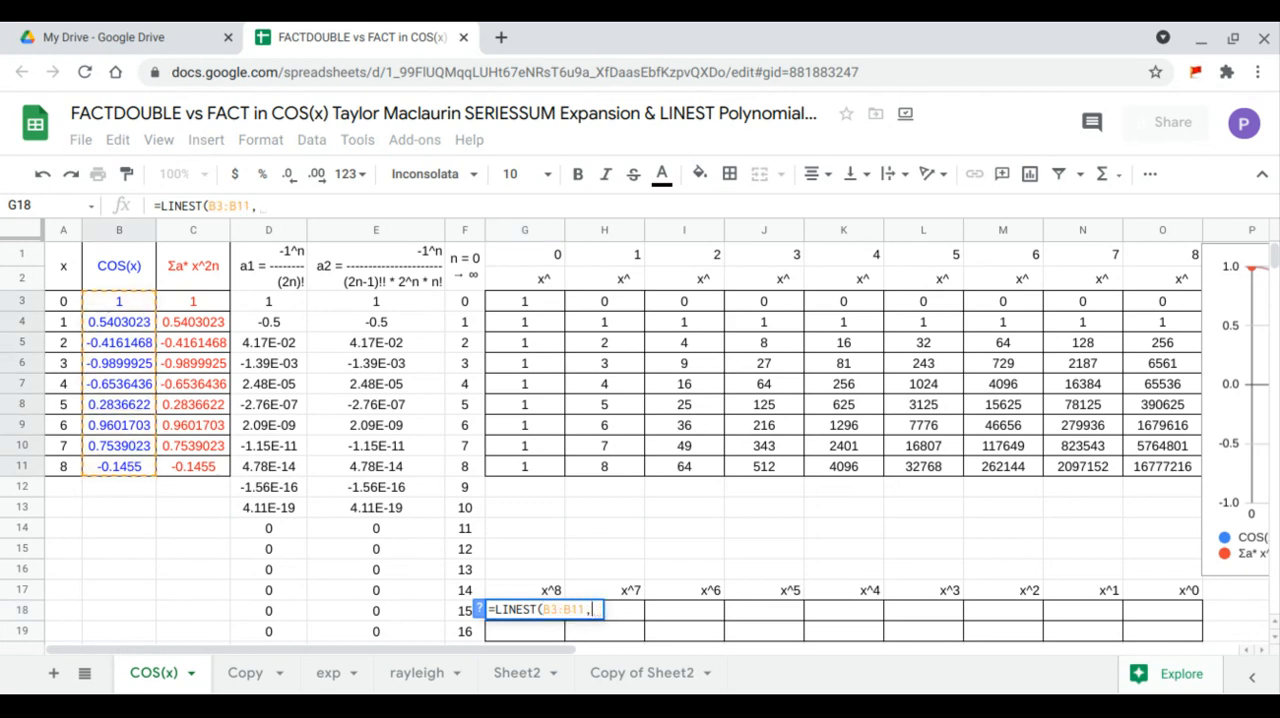
left_click_drag(604, 302, 1135, 469)
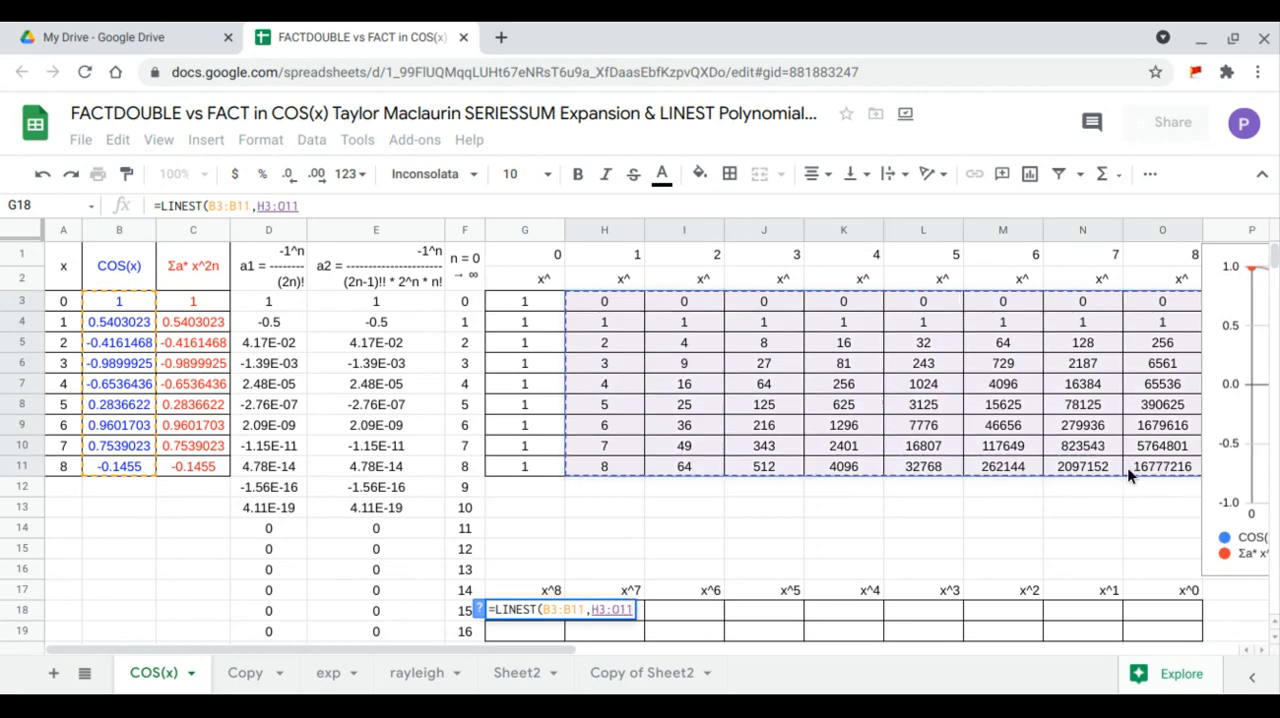
key("Return")
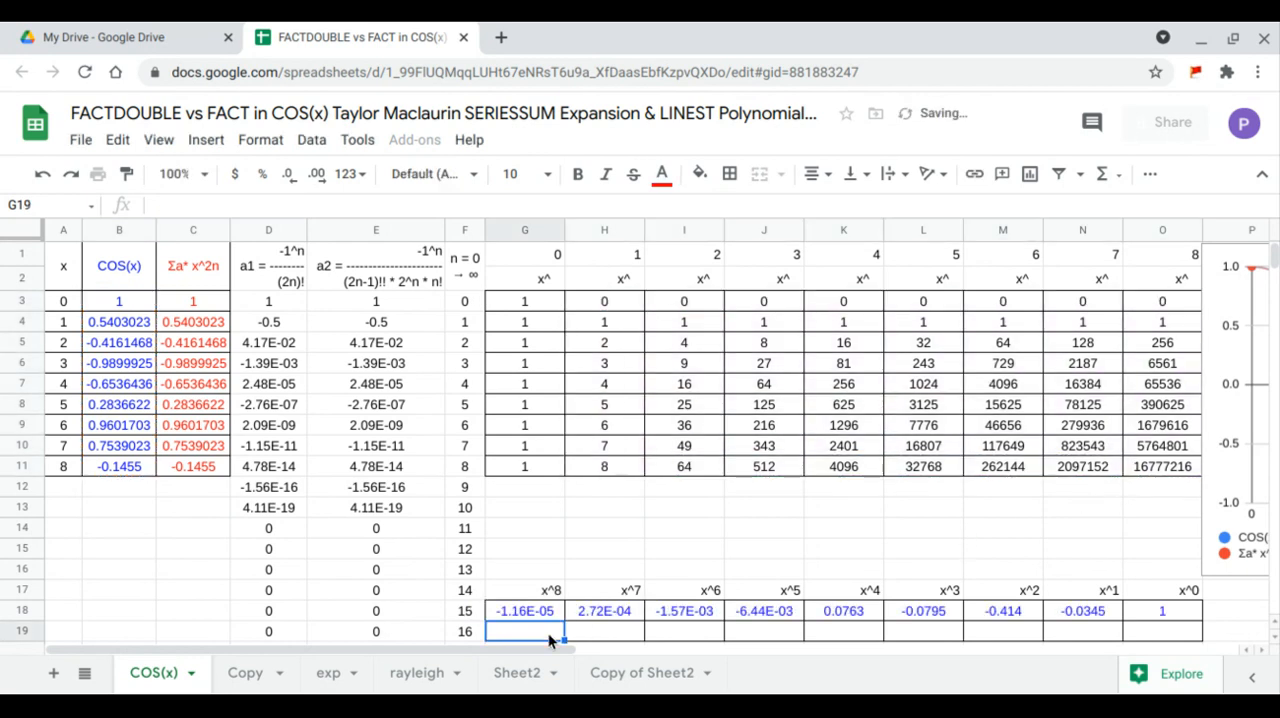
- Enter =LINEST(C3:C11,H3:O11) in G19 to compute the polynomial coefficients for the series sum
type("=LINEST(")
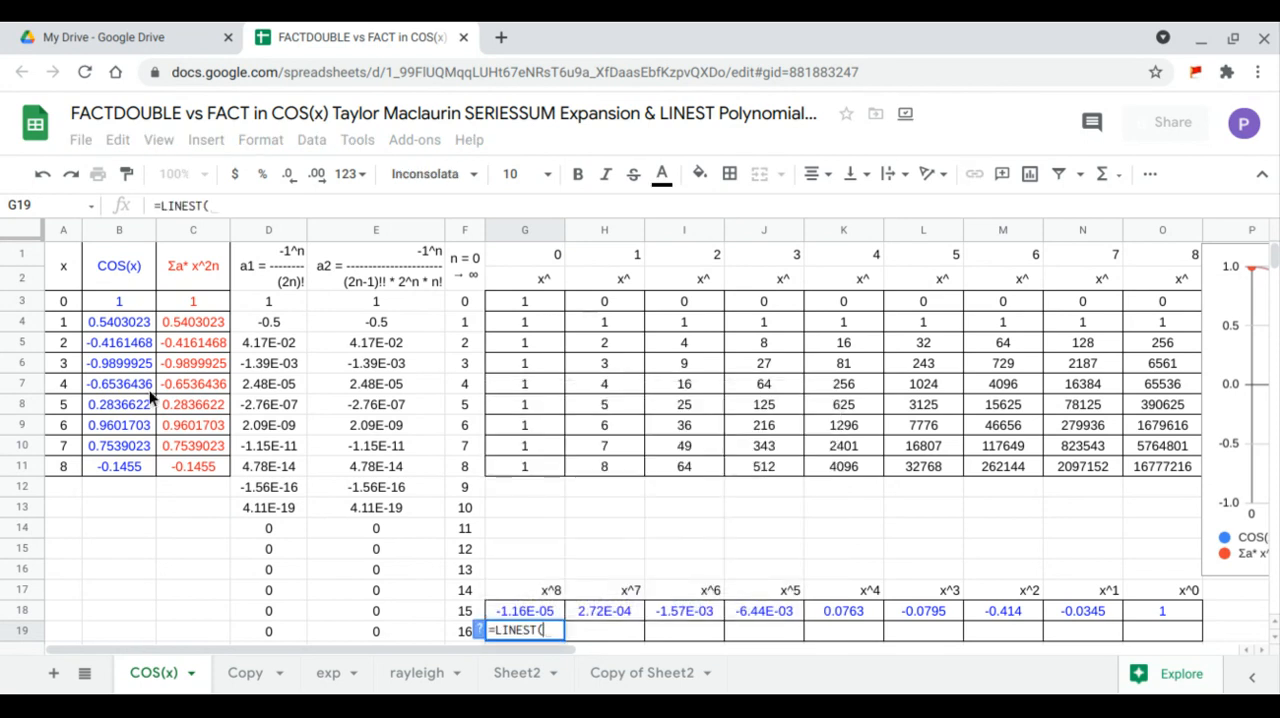
left_click_drag(187, 302, 203, 466)
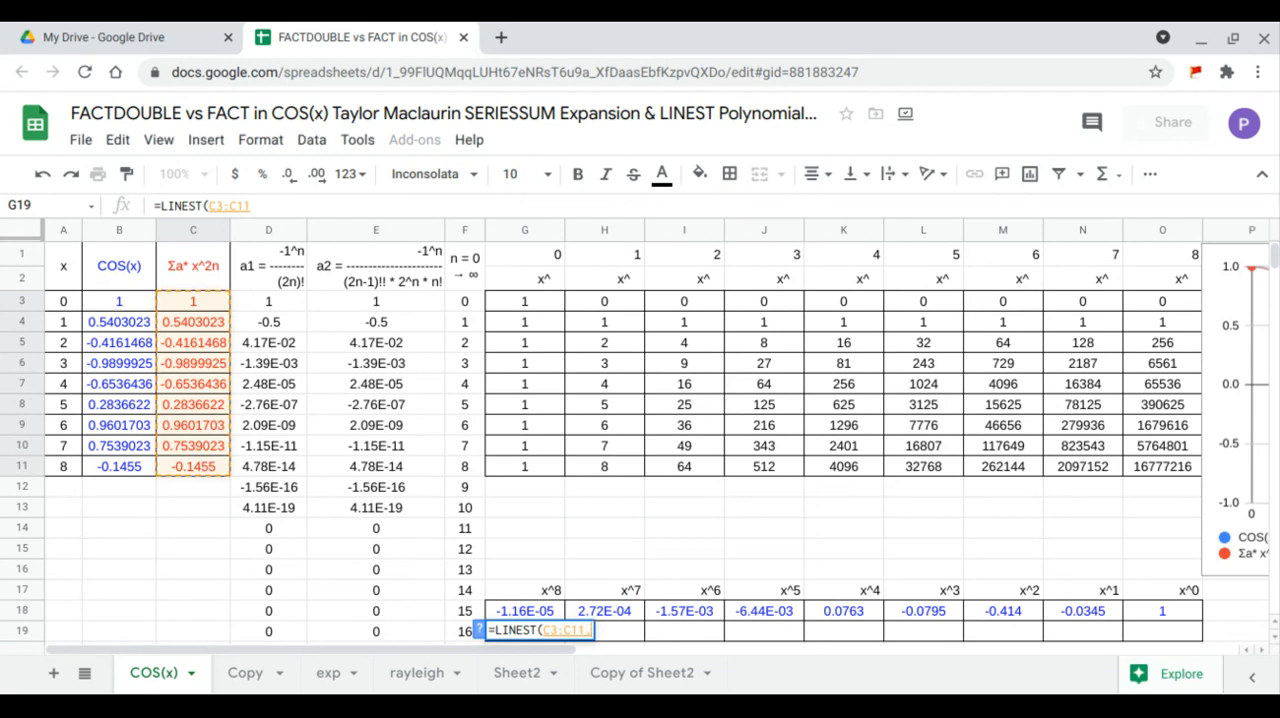
type(",")
left_click_drag(631, 304, 1135, 466)
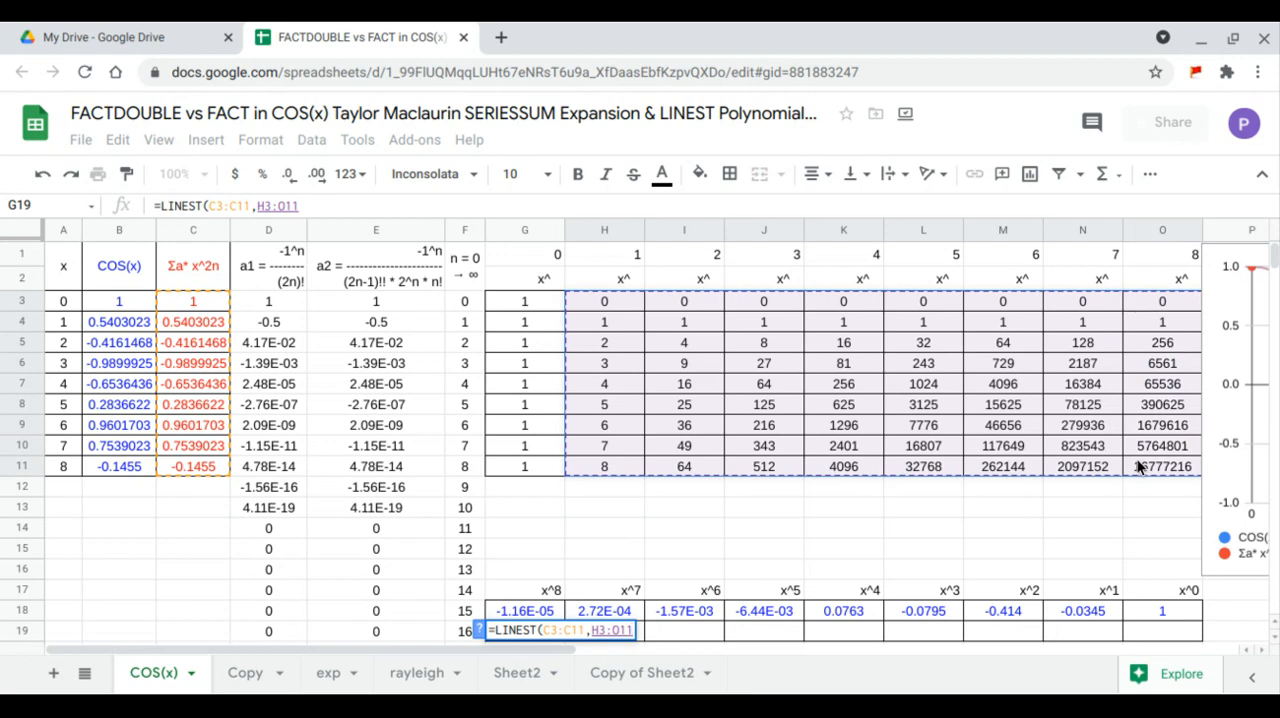
key("Return")
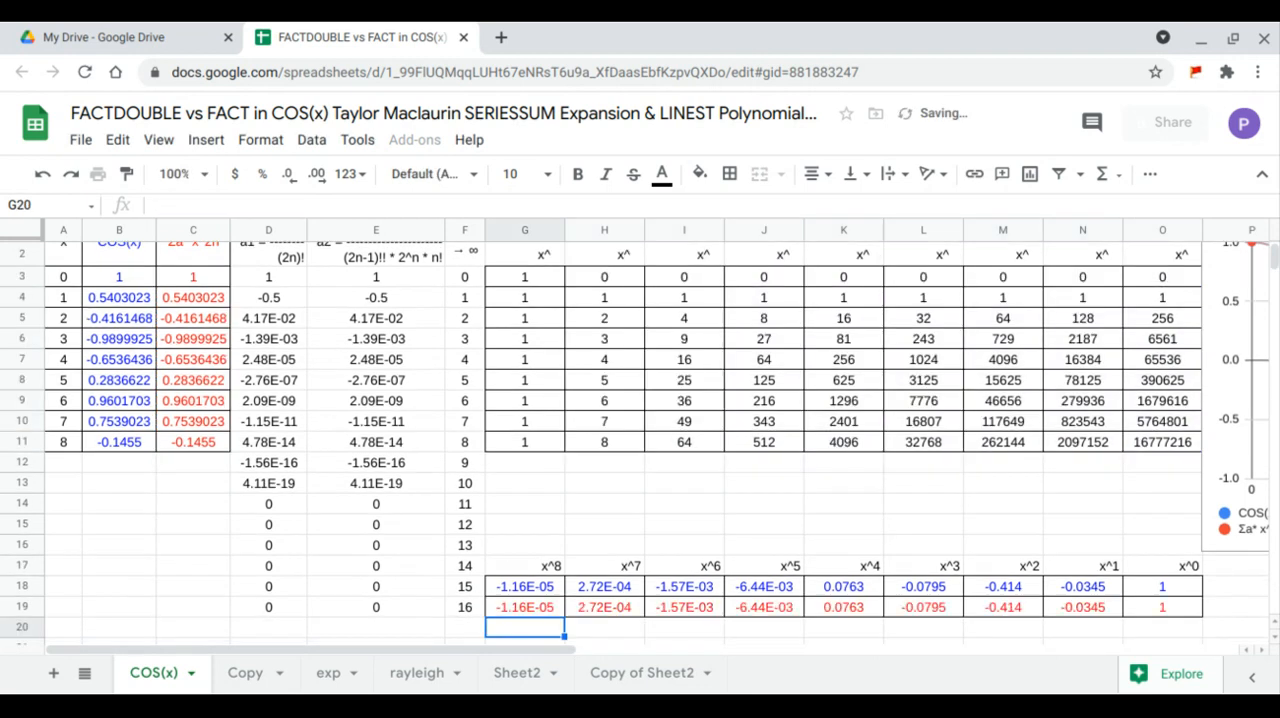
- Move the chart back over the x^ power table in columns G to O, just above the LINEST coefficients
scroll(1125, 460, "up", 1)
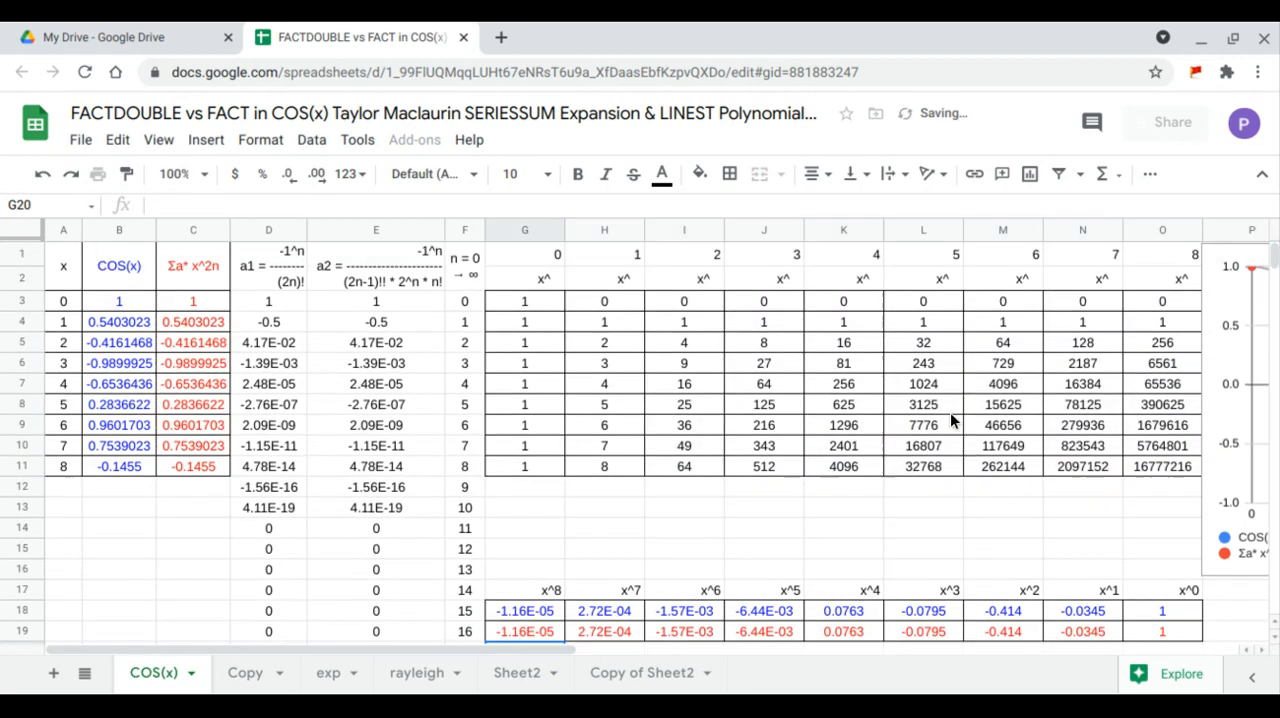
left_click(1221, 426)
left_click_drag(1221, 426, 472, 380)
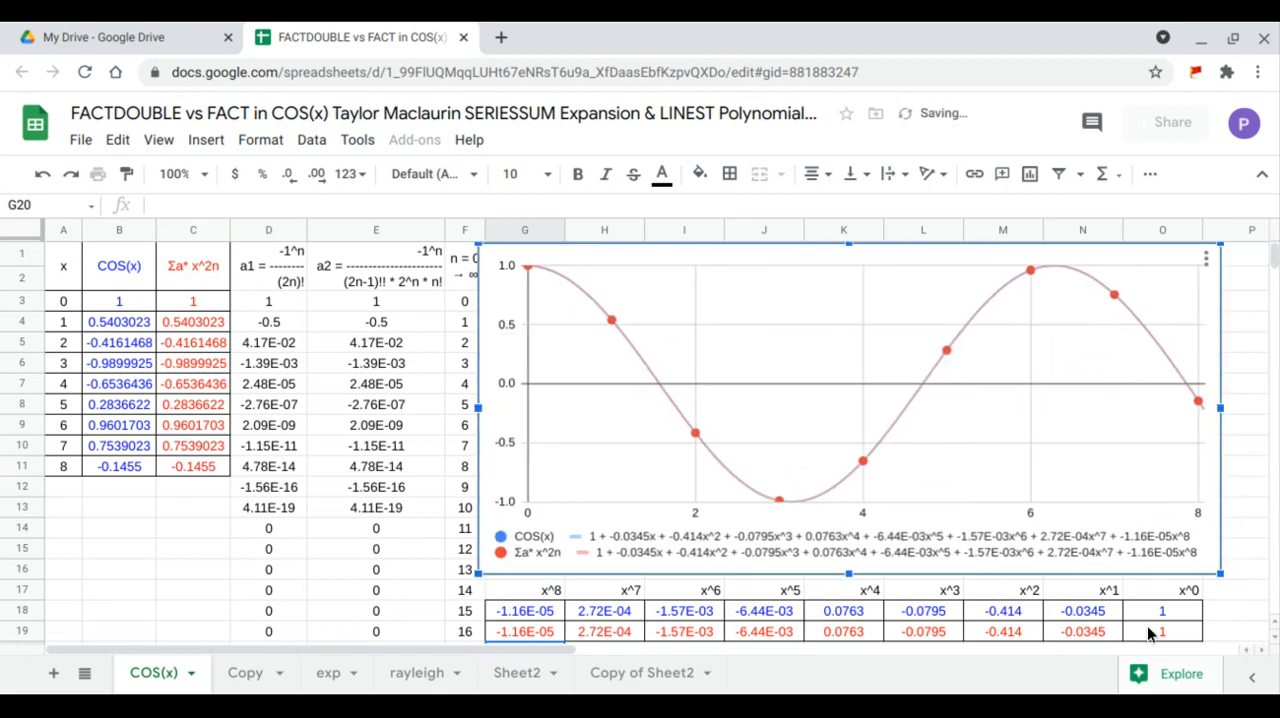
- Compare both LINEST coefficients of each power, from x^0 in column O to x^8 in column G, with the chart's trendline equations
left_click_drag(1158, 631, 1160, 596)
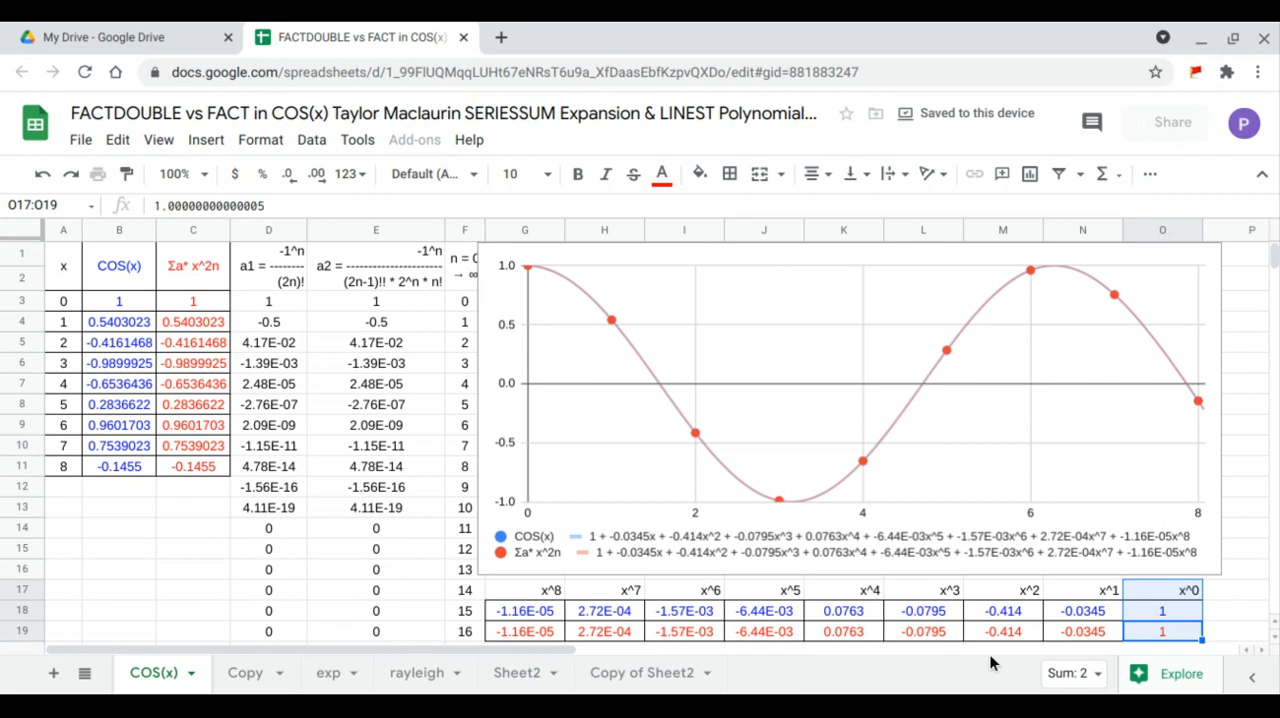
left_click_drag(1072, 629, 1081, 588)
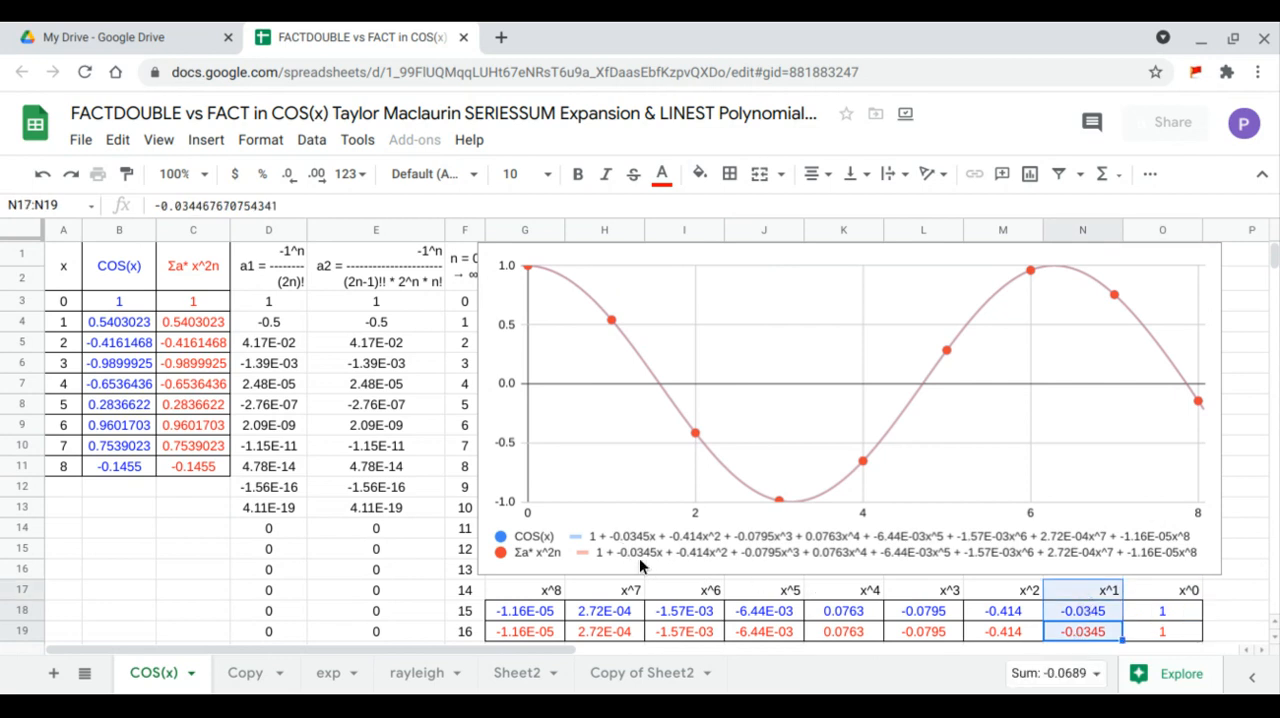
left_click_drag(982, 633, 991, 589)
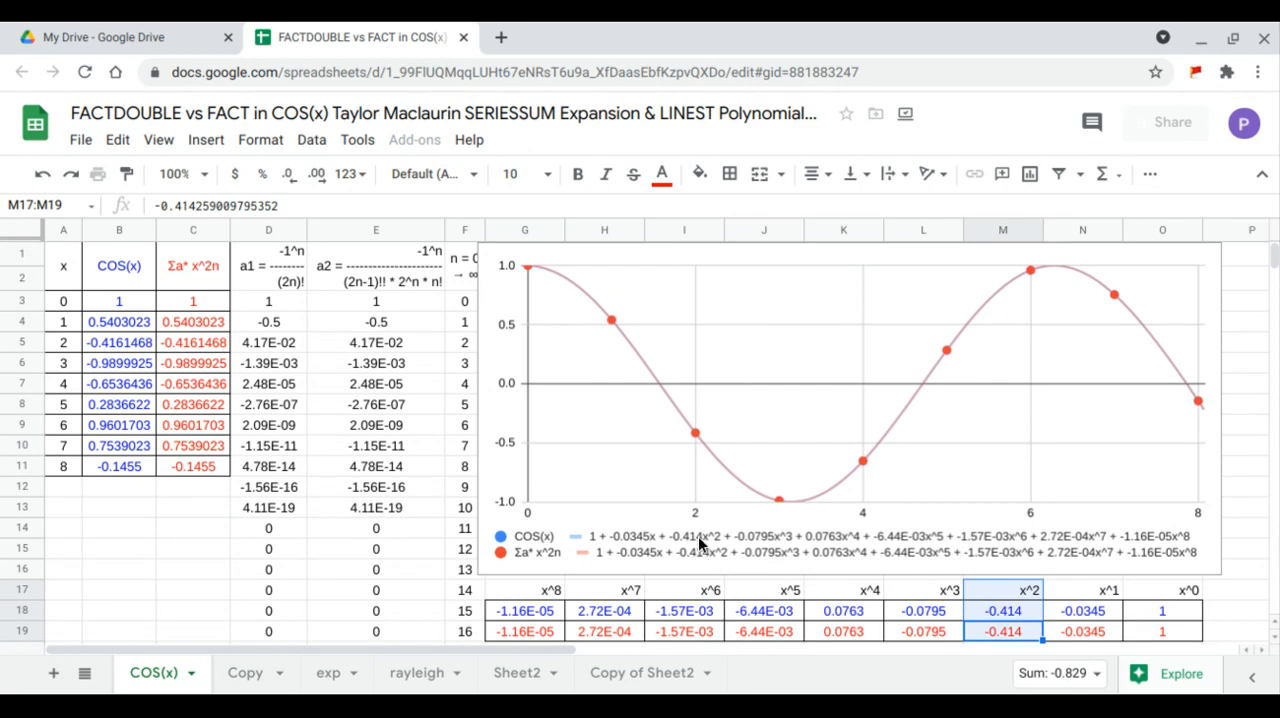
left_click_drag(930, 637, 932, 591)
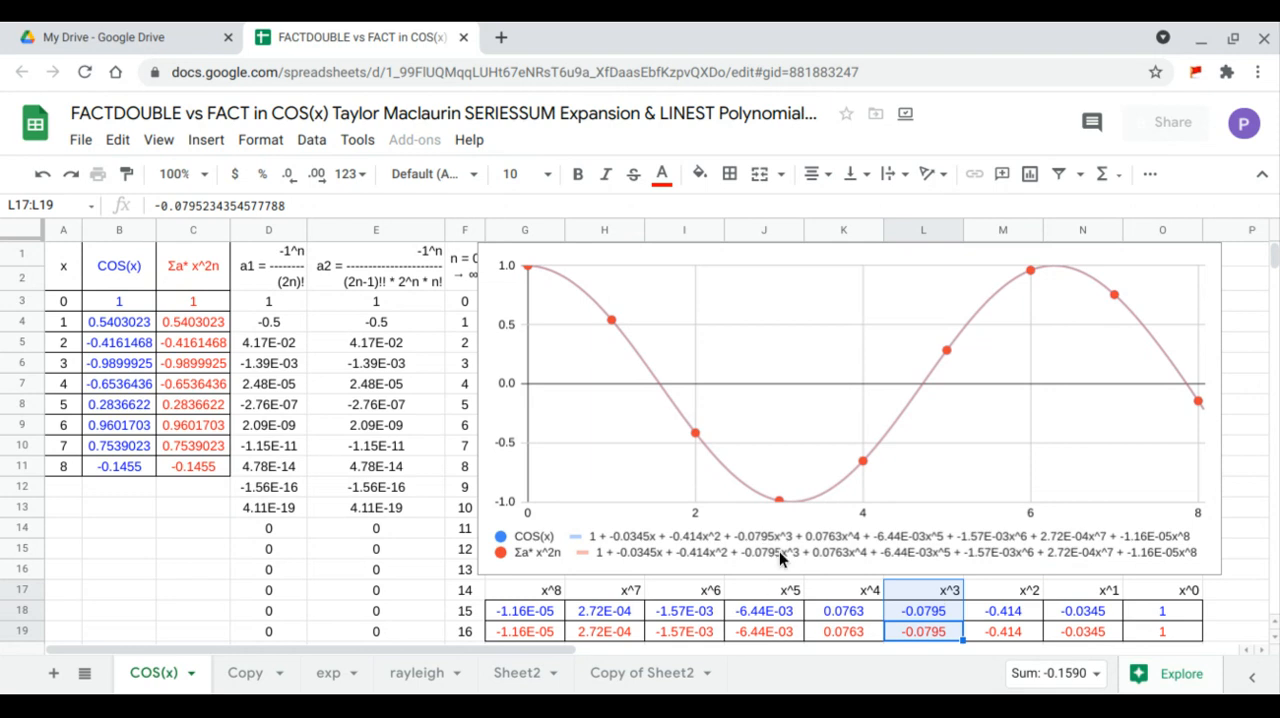
left_click_drag(842, 634, 847, 591)
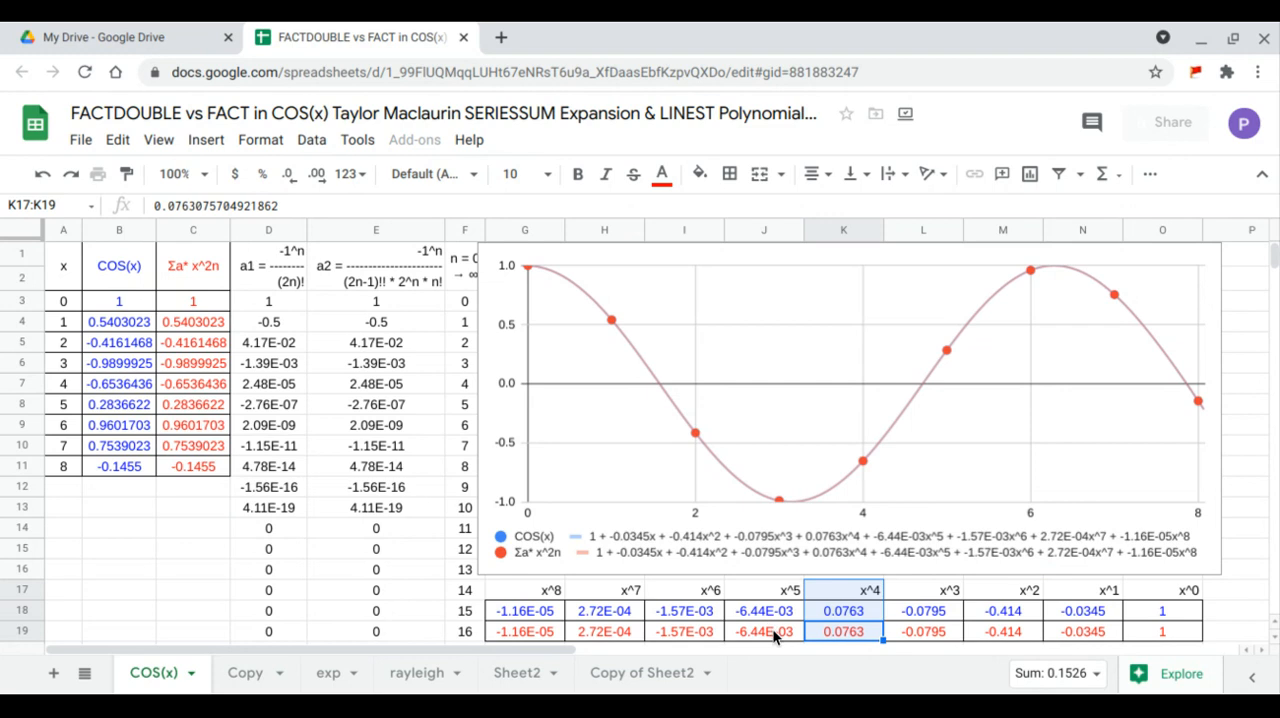
left_click_drag(772, 628, 780, 592)
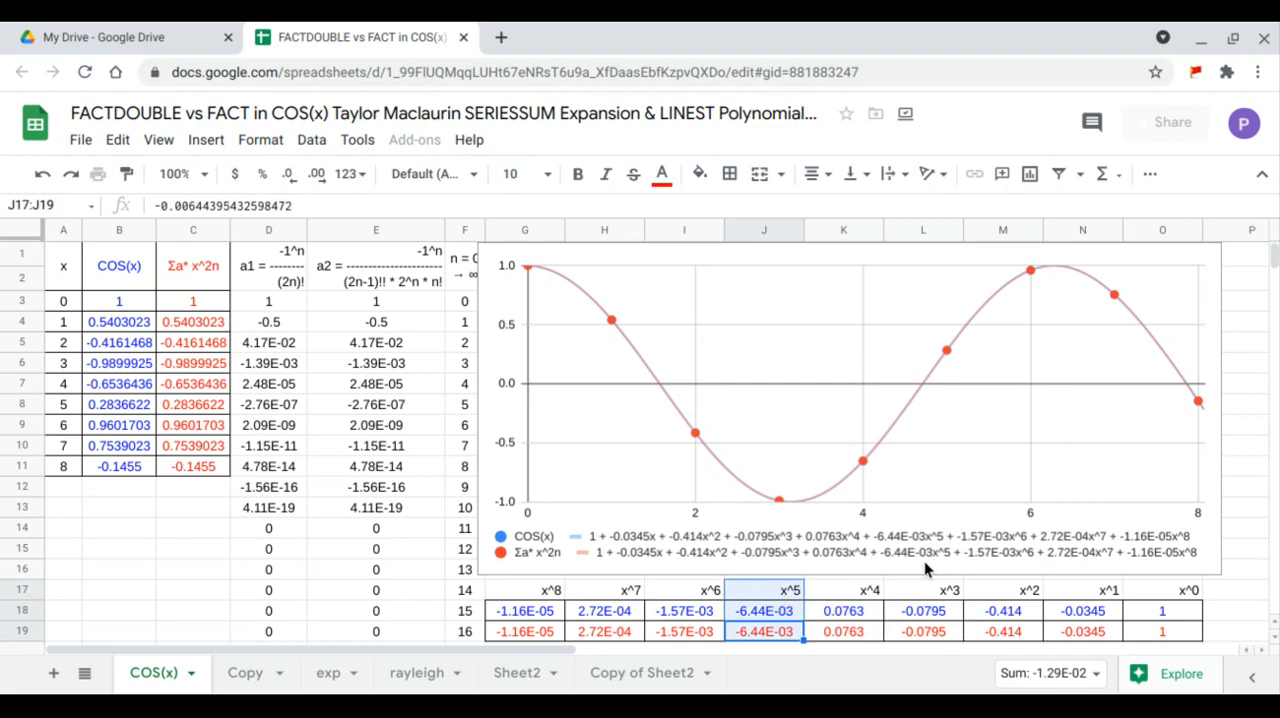
left_click_drag(708, 635, 713, 597)
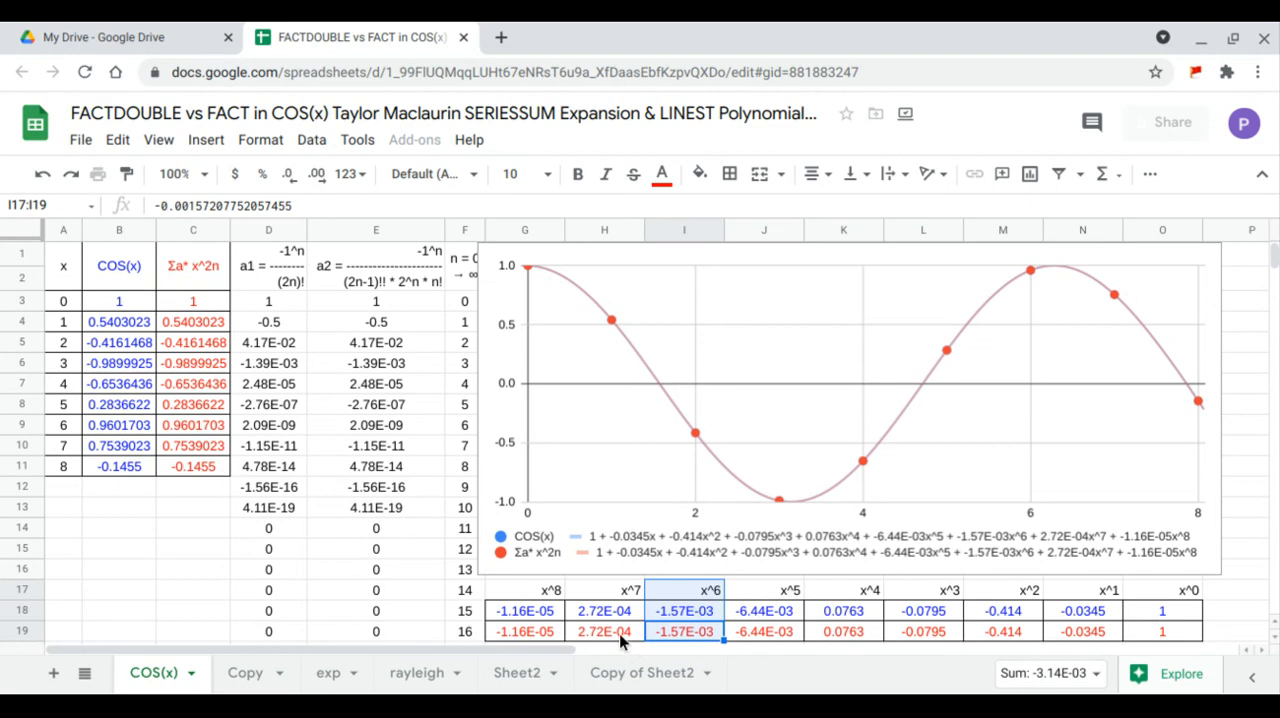
left_click_drag(619, 633, 622, 592)
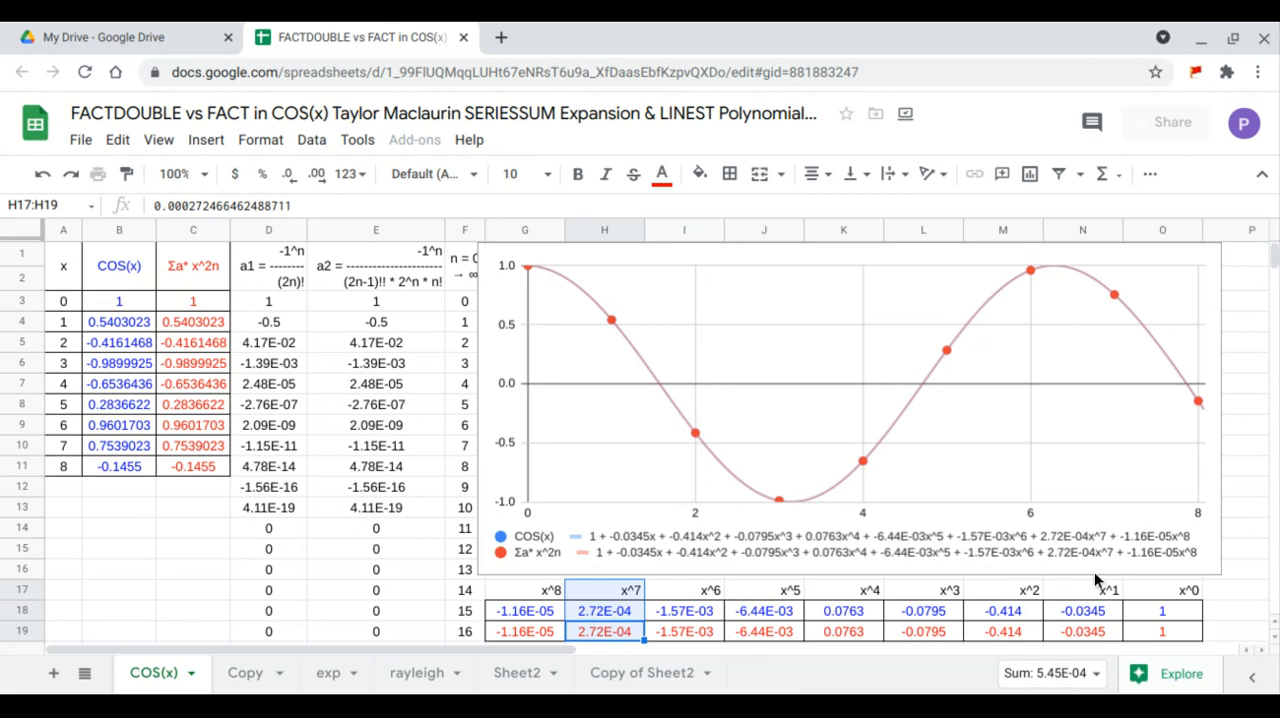
left_click_drag(546, 631, 548, 590)
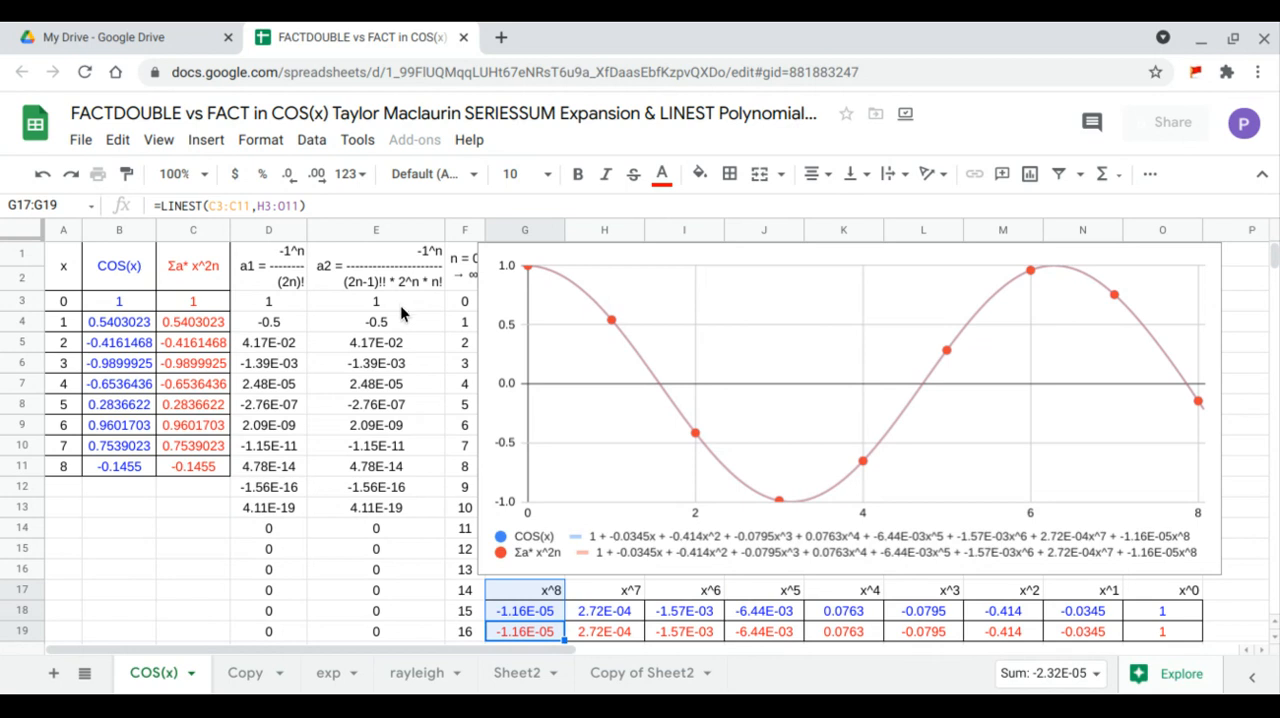
- Change the coefficient range of the SERIESSUM formula in C3 to D3:D19
left_click(210, 309)
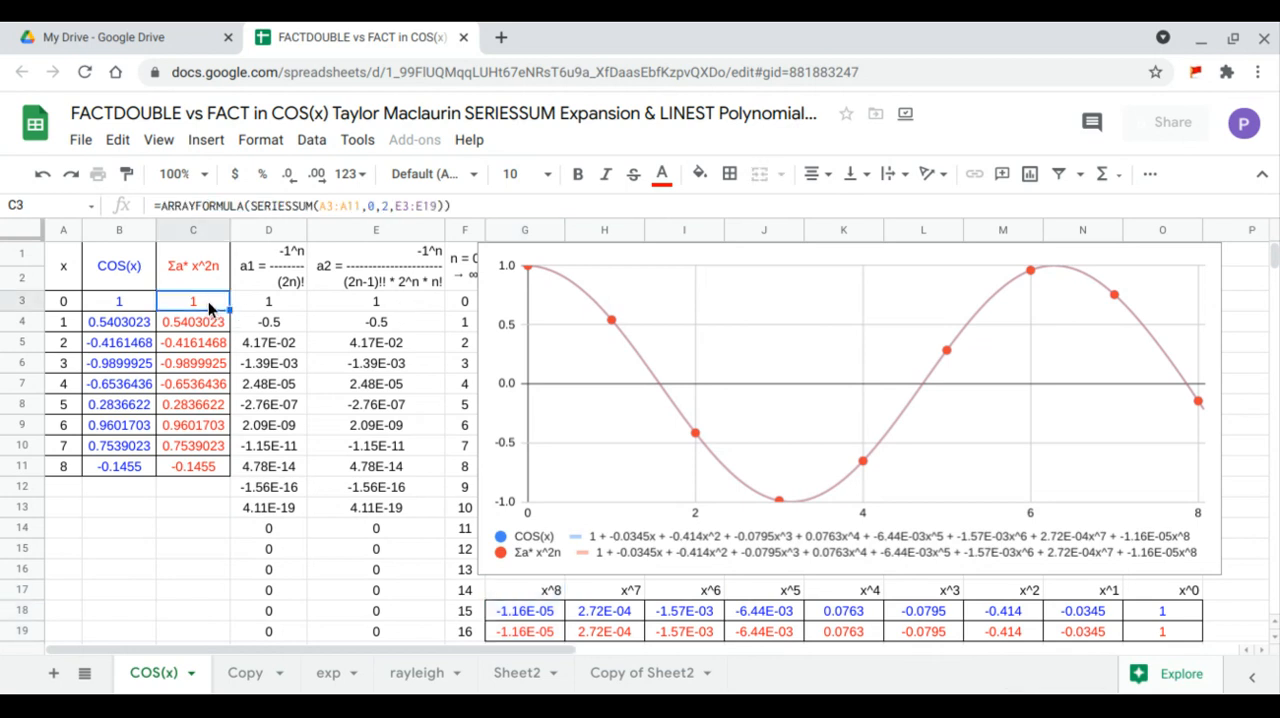
left_click(437, 205)
left_click_drag(437, 205, 395, 205)
key("BackSpace")
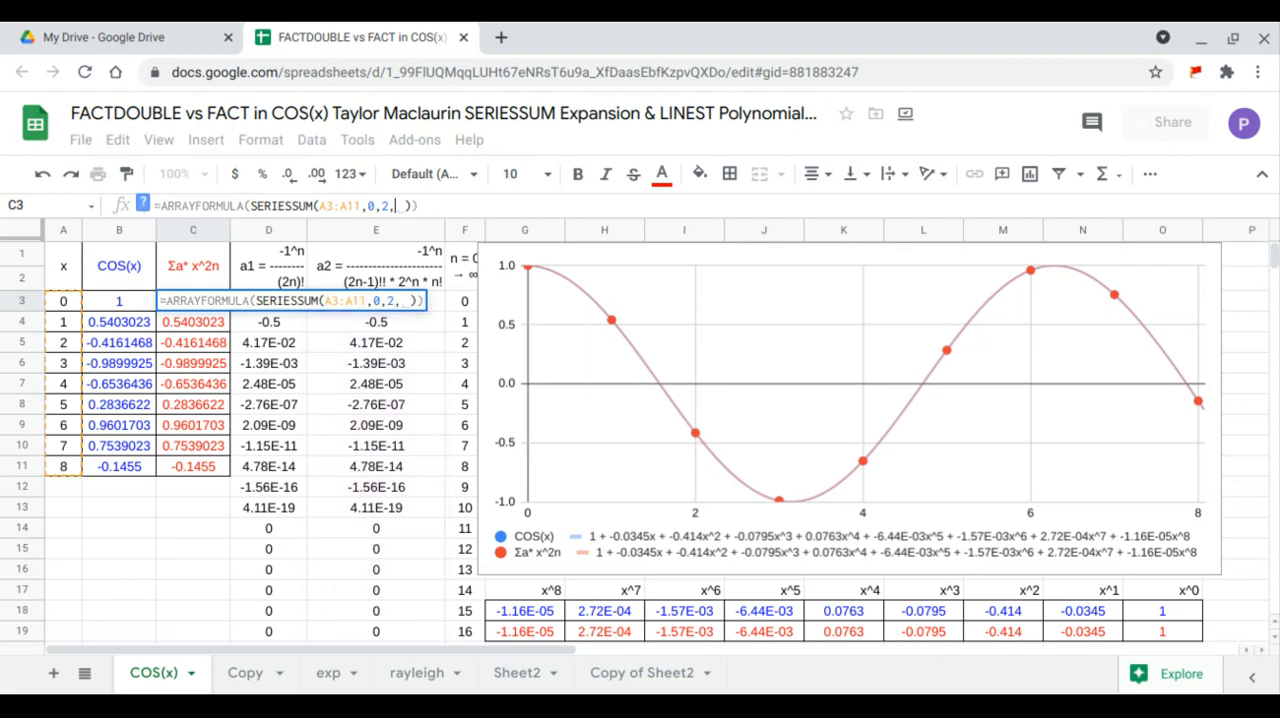
left_click_drag(285, 637, 268, 304)
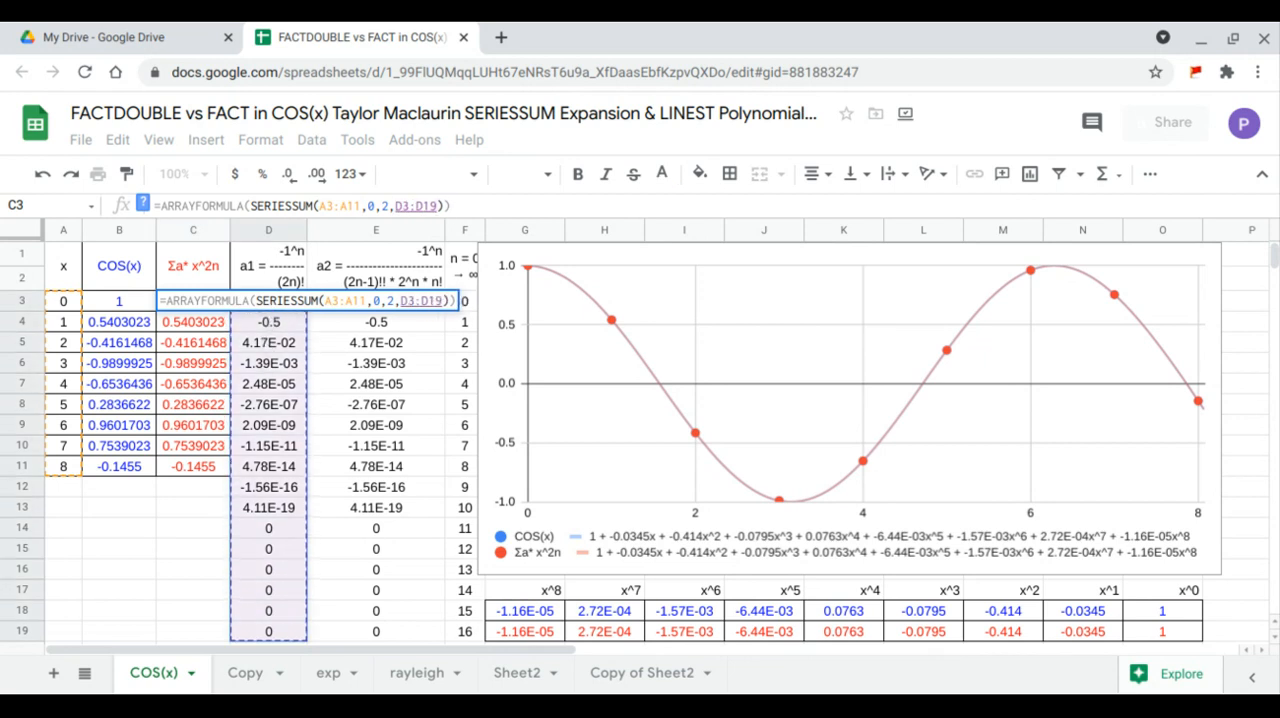
key("Return")
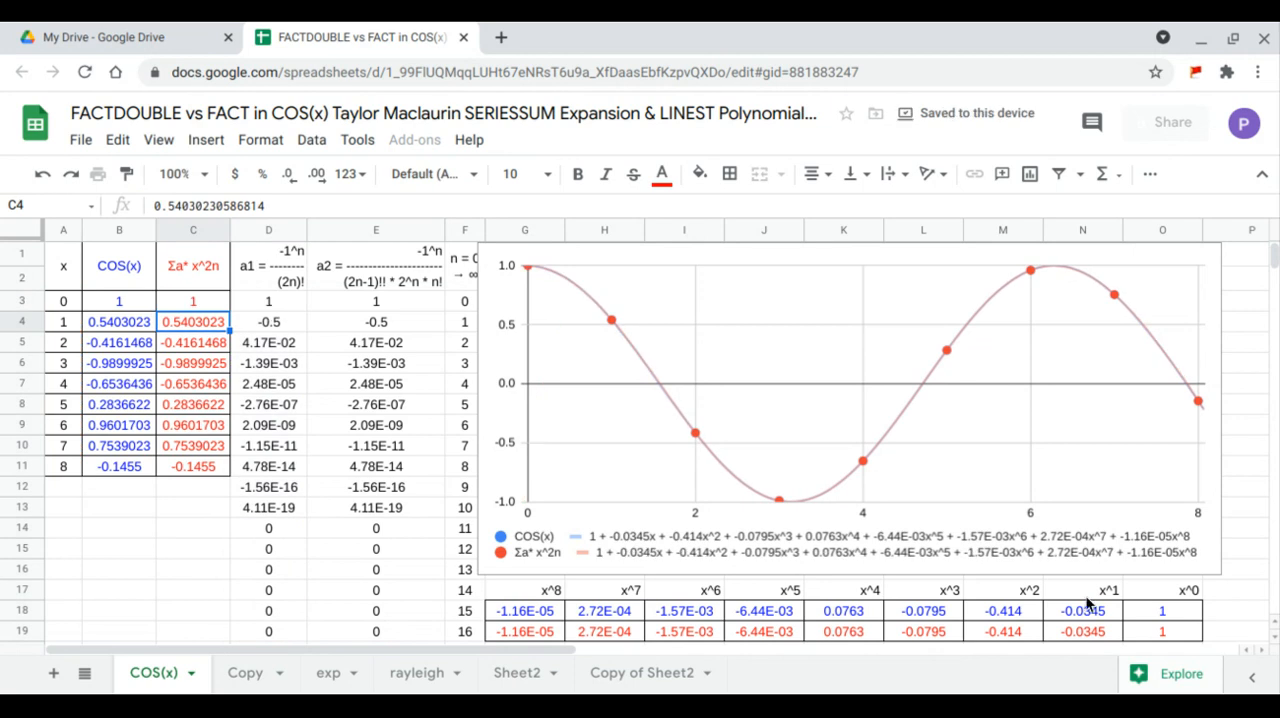
- Review the LINEST coefficients in G17:O19 and the COS(x) and series-sum values in B1:C11
left_click(1145, 631)
left_click_drag(1145, 633, 521, 599)
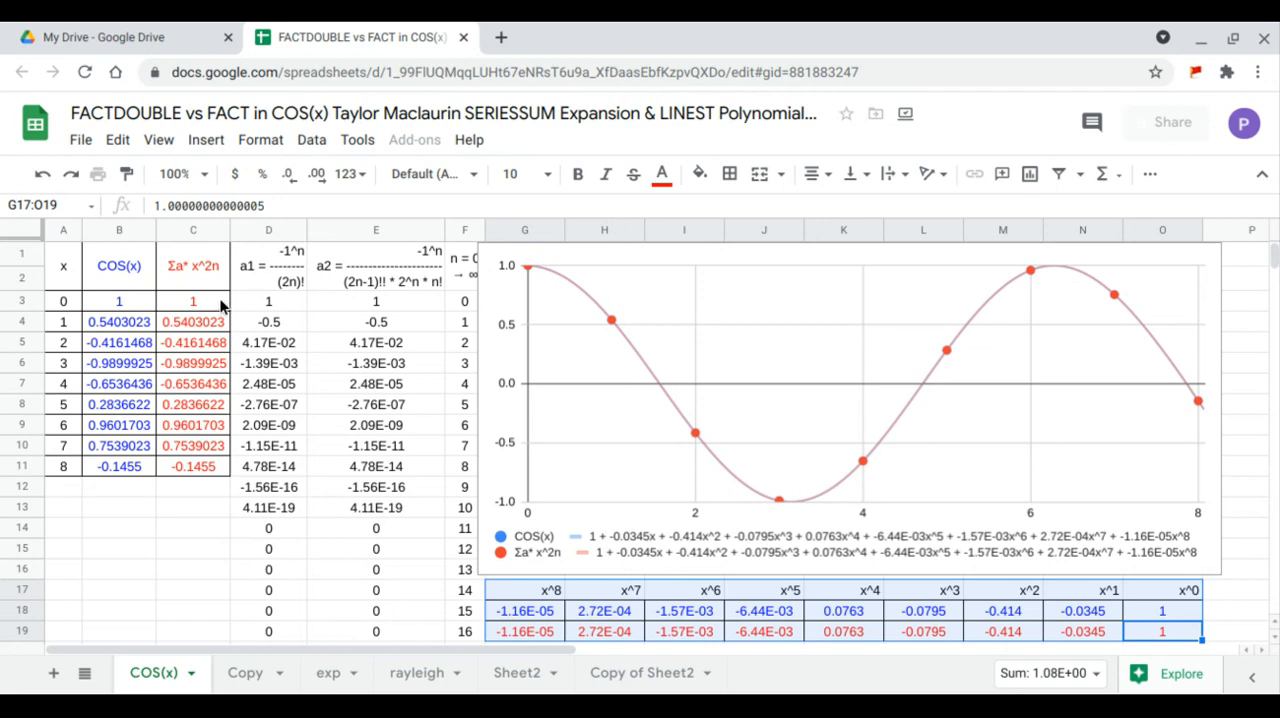
left_click_drag(117, 262, 191, 467)
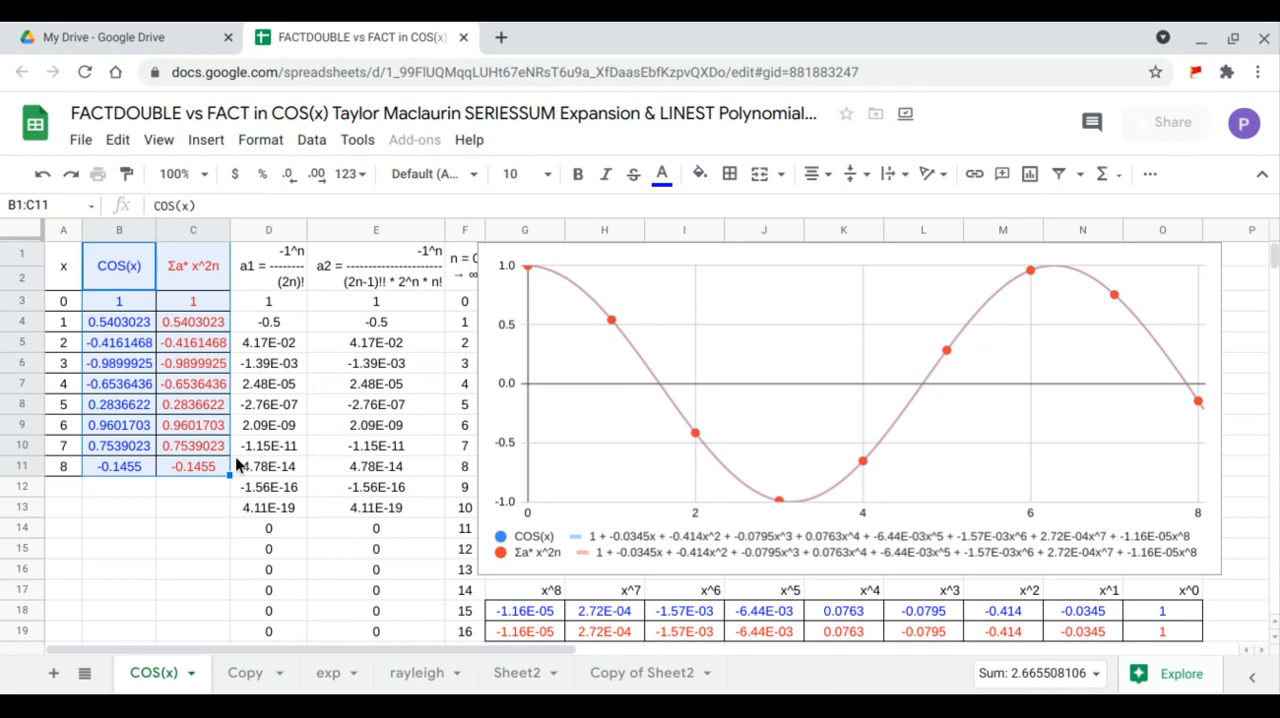